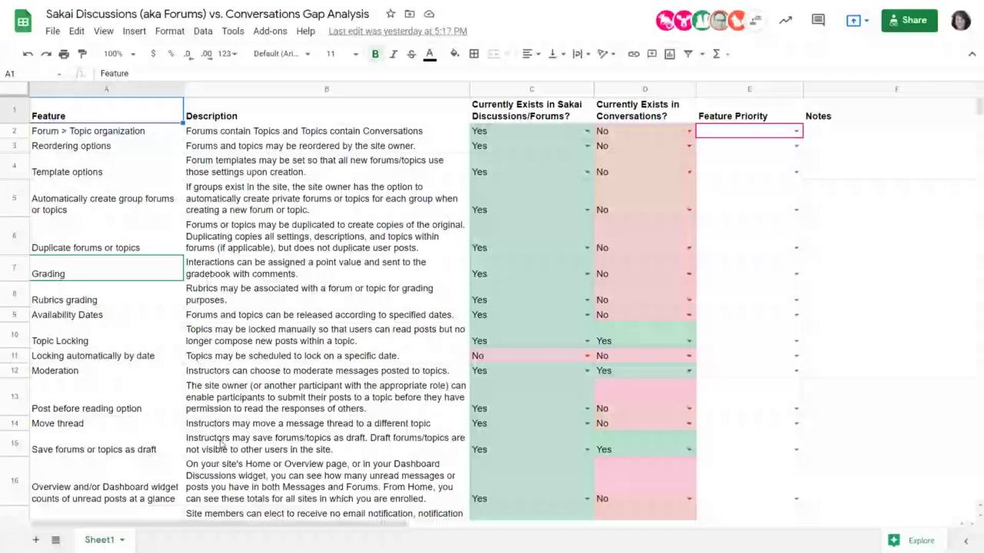
# Step: Review the full feature comparison list and the Feature Priority choices available for Forum > Topic organization
pyautogui.scroll(-5, 220, 443)
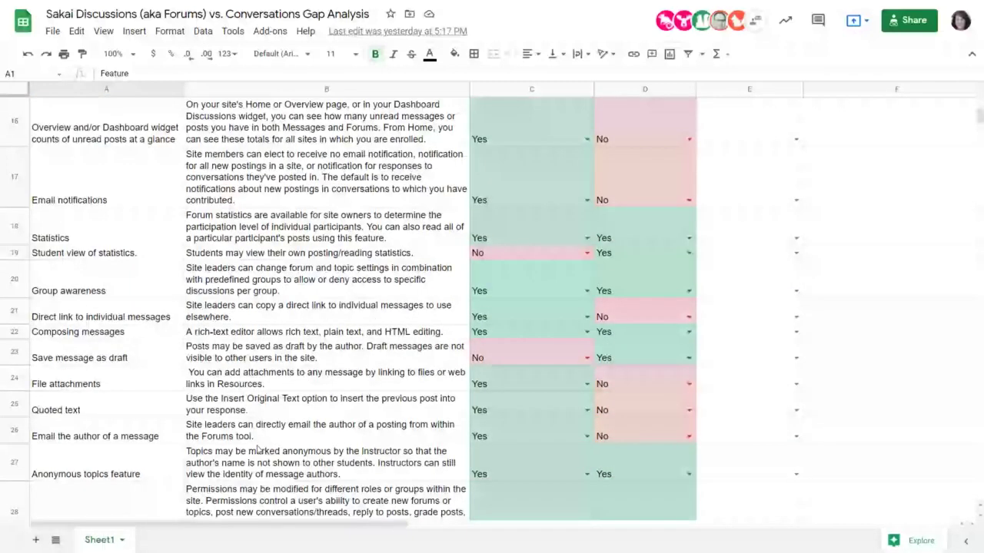
pyautogui.scroll(-3, 258, 450)
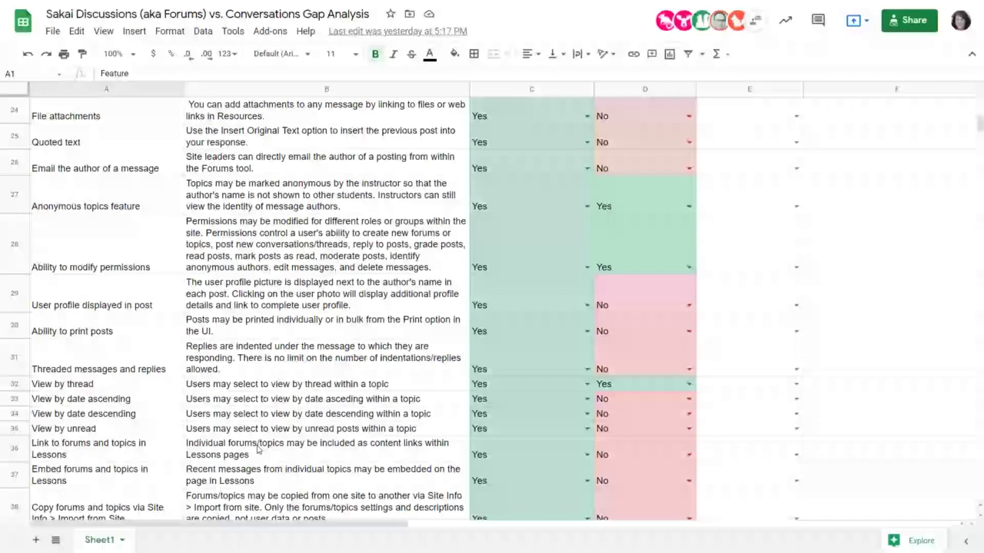
pyautogui.scroll(-3, 259, 449)
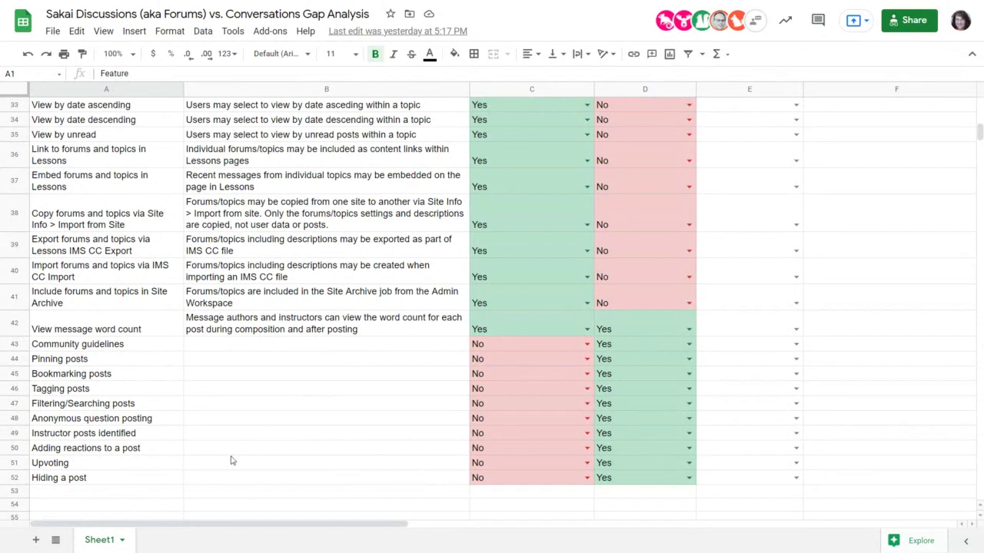
pyautogui.scroll(10, 230, 460)
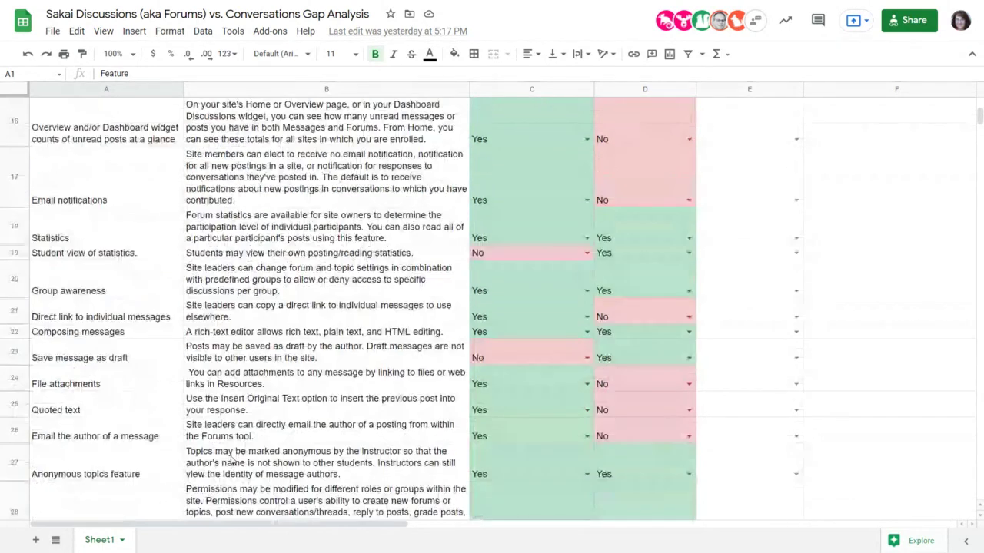
pyautogui.scroll(3, 231, 459)
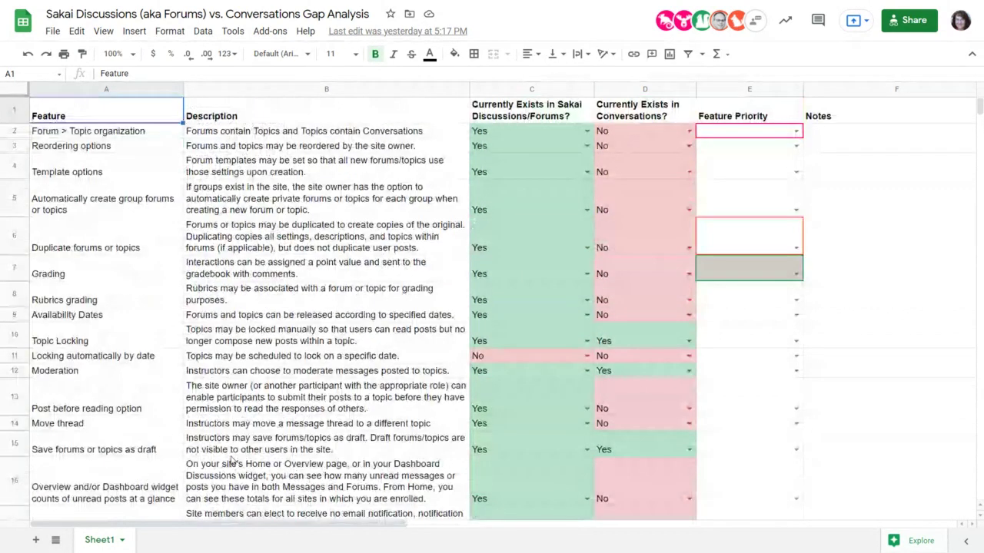
pyautogui.click(796, 132)
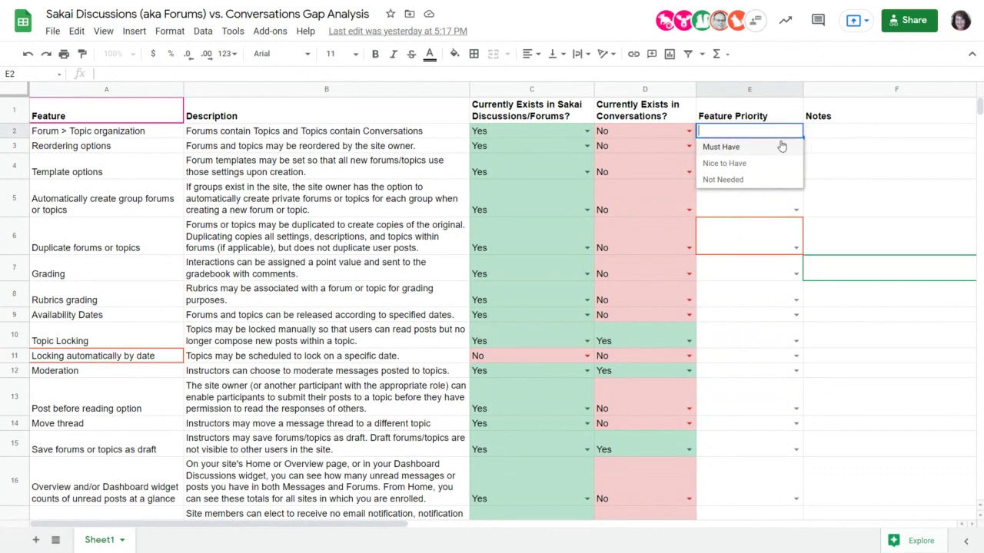
pyautogui.click(833, 146)
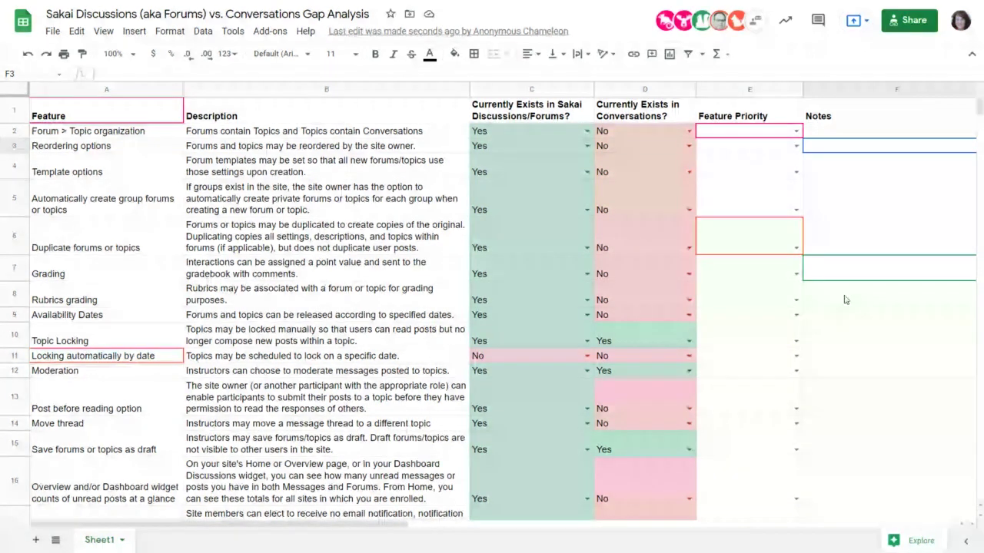
# Step: Exit full-screen view, switch to the meeting agenda pad and open its linked FARM-2 Jira issue
pyautogui.press('F11')
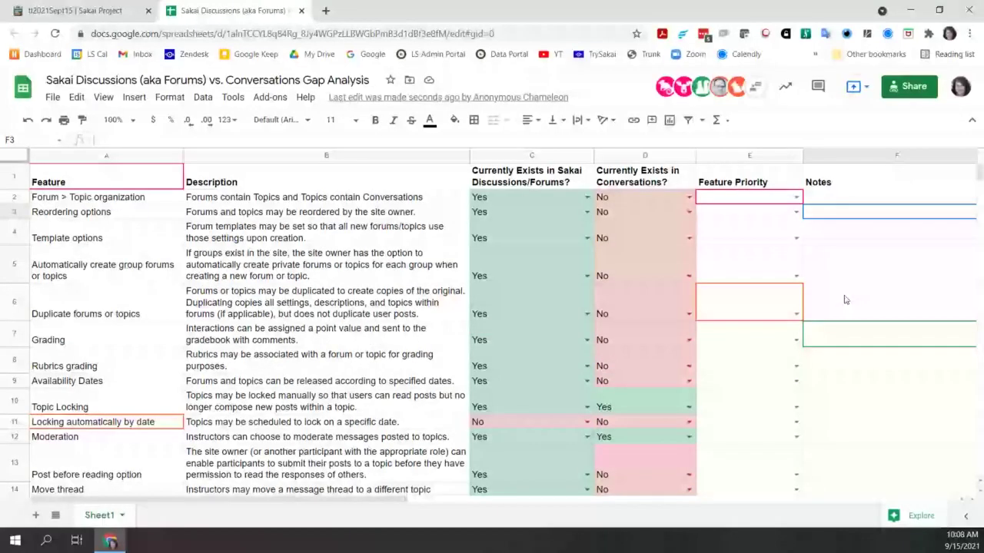
pyautogui.hotkey('ctrl', 'shift', 'Tab')
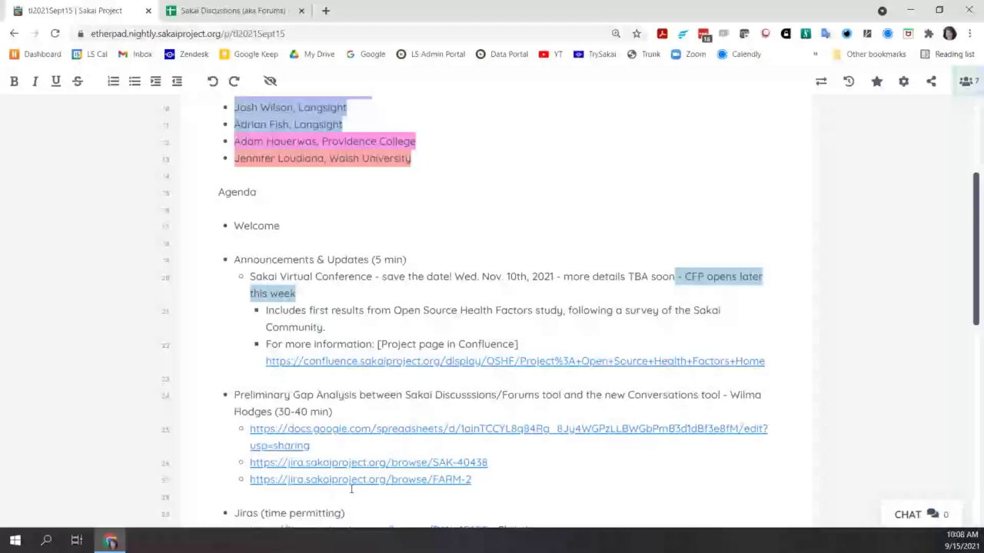
pyautogui.click(358, 481)
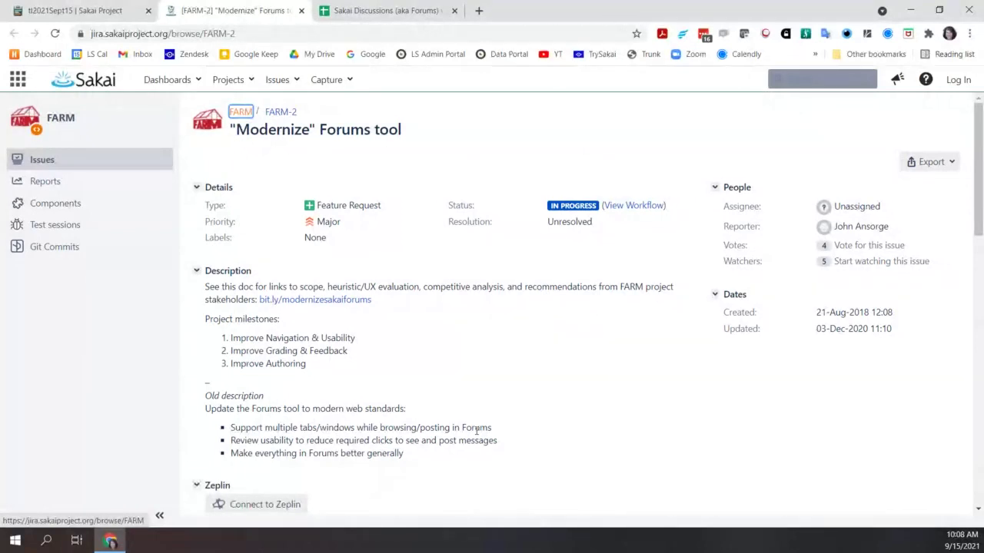
# Step: Examine the FARM-2 issue's description, project milestones and related issue links
pyautogui.scroll(-1, 476, 432)
pyautogui.scroll(-3, 799, 428)
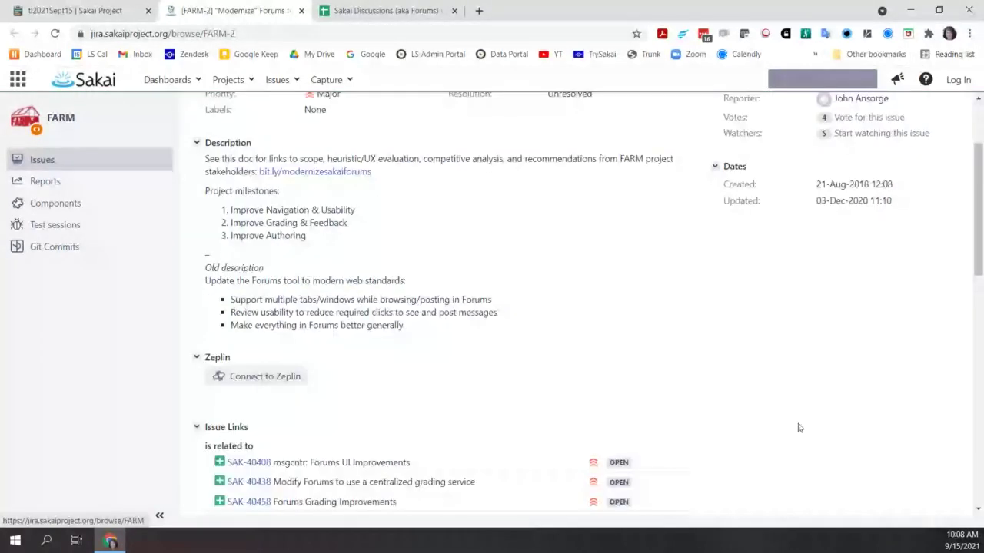
pyautogui.scroll(-3, 669, 429)
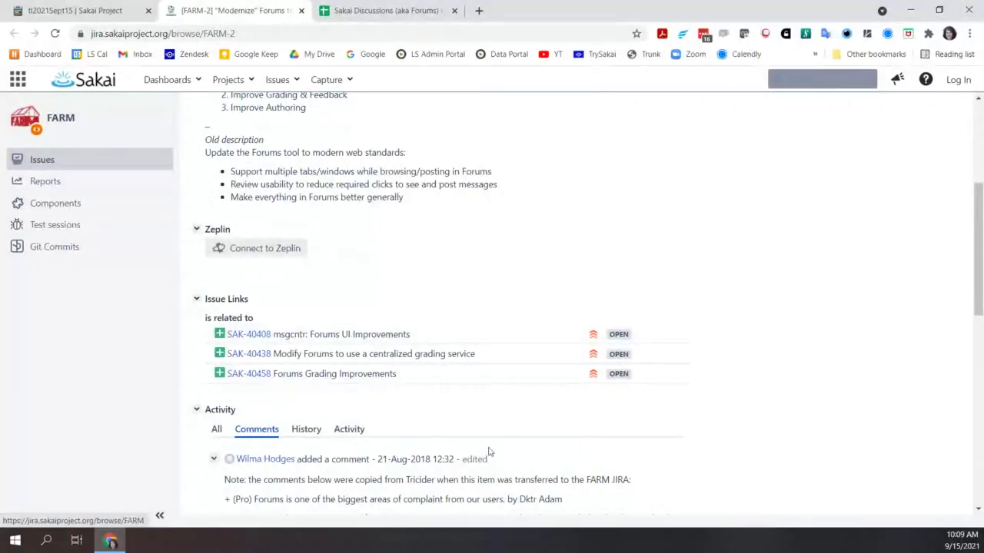
pyautogui.scroll(2, 489, 452)
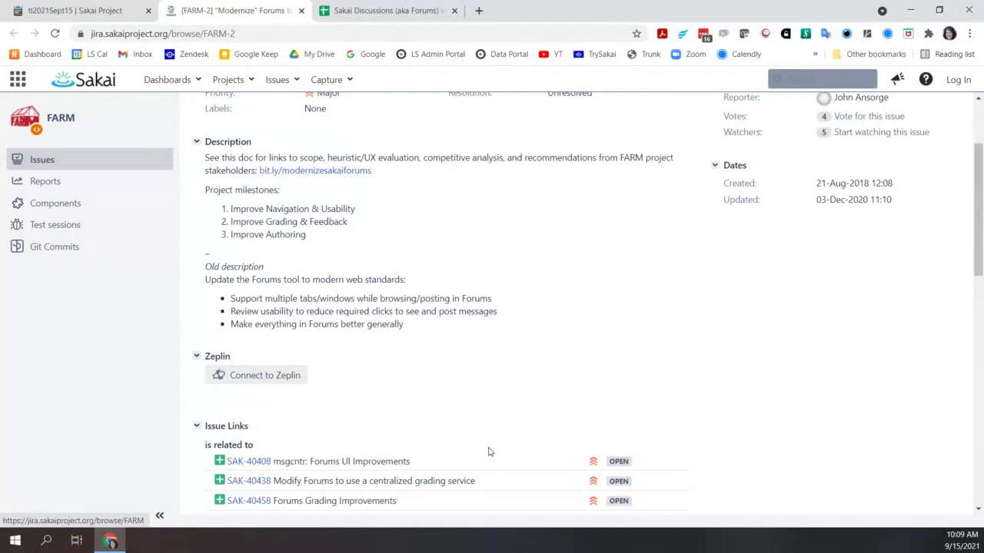
pyautogui.scroll(1, 510, 400)
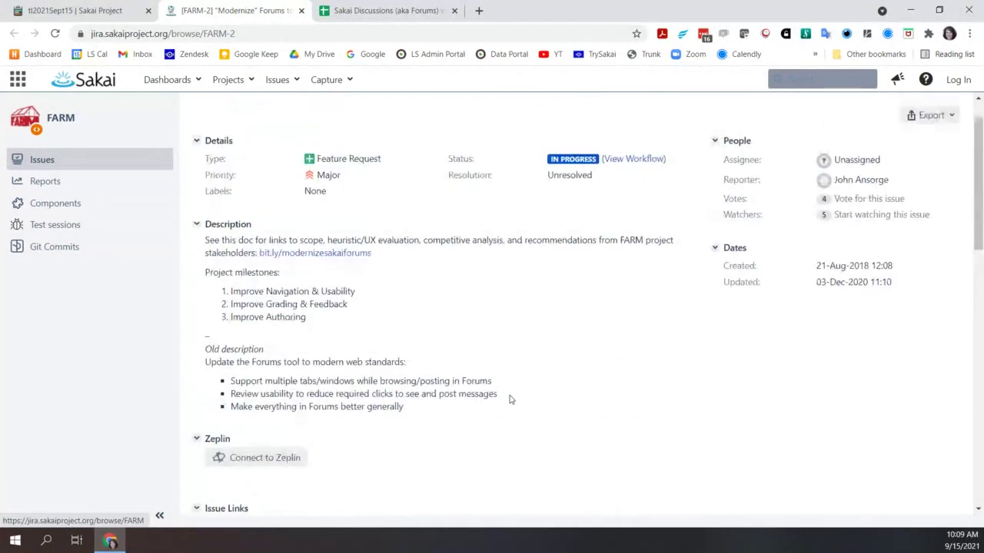
pyautogui.scroll(1, 569, 400)
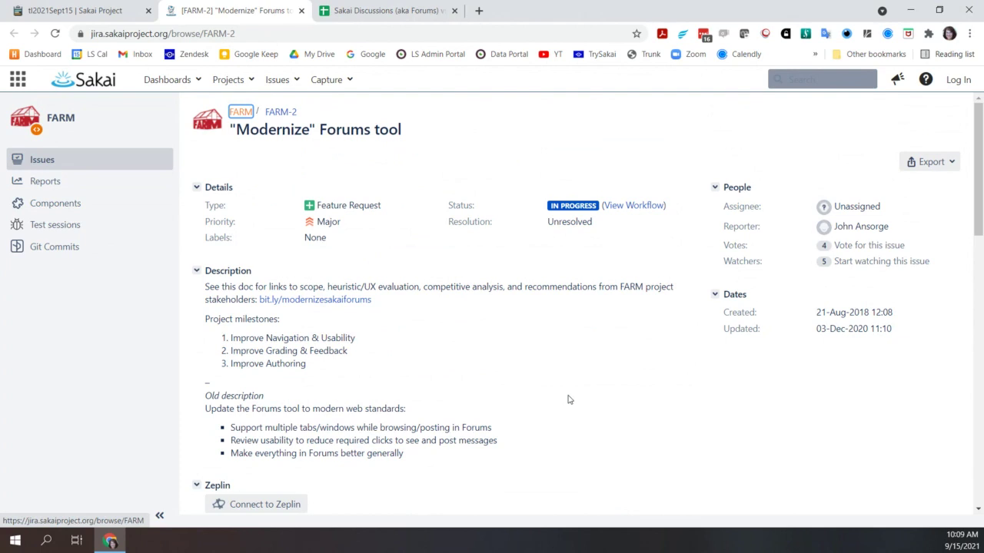
pyautogui.scroll(-1, 487, 367)
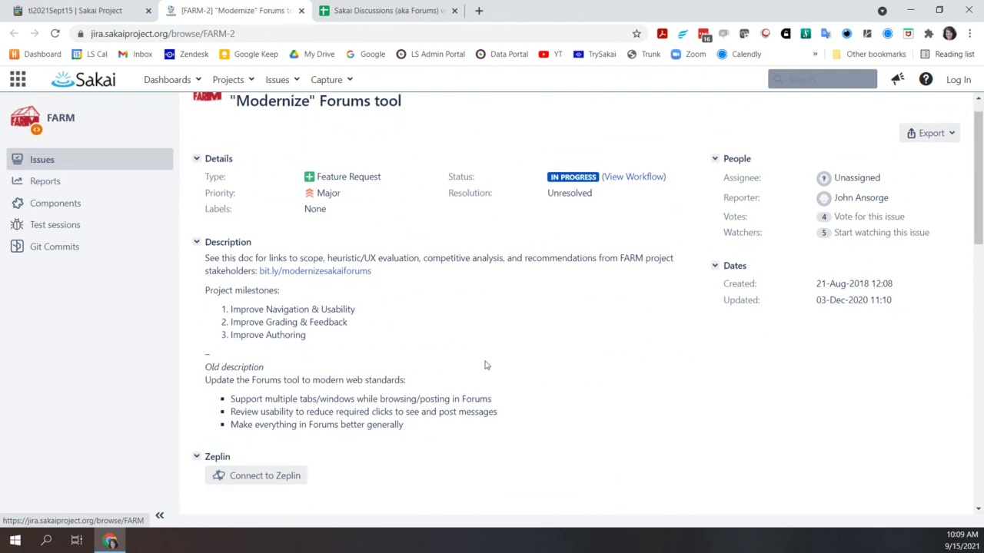
pyautogui.scroll(-4, 485, 365)
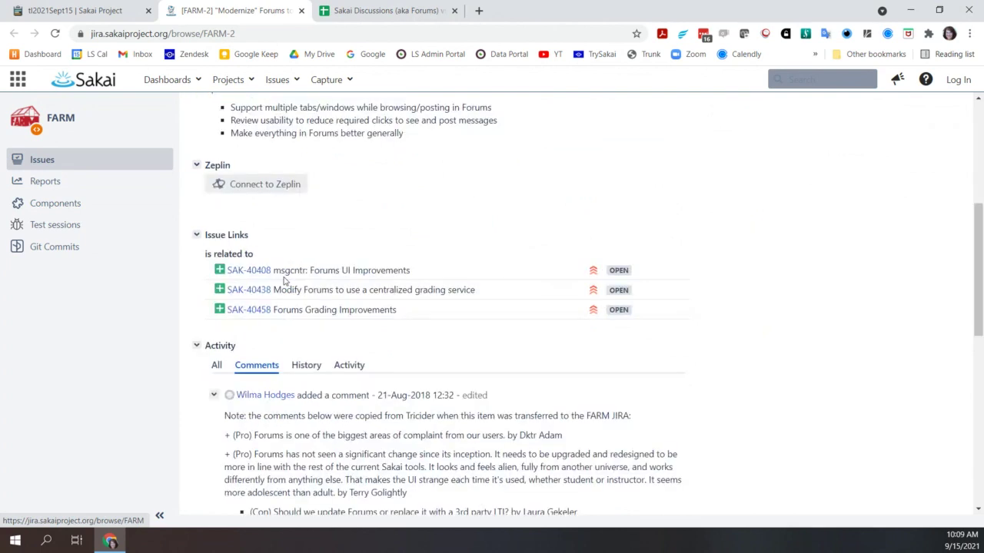
# Step: Open the related issue SAK-40458, follow its link to SAK-40438 and view that issue's details and description
pyautogui.click(254, 311)
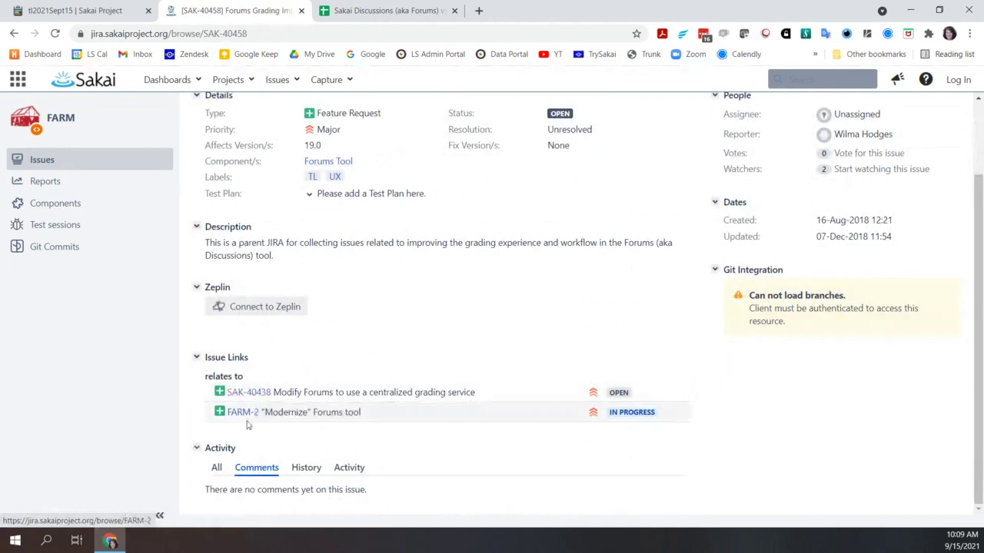
pyautogui.click(250, 395)
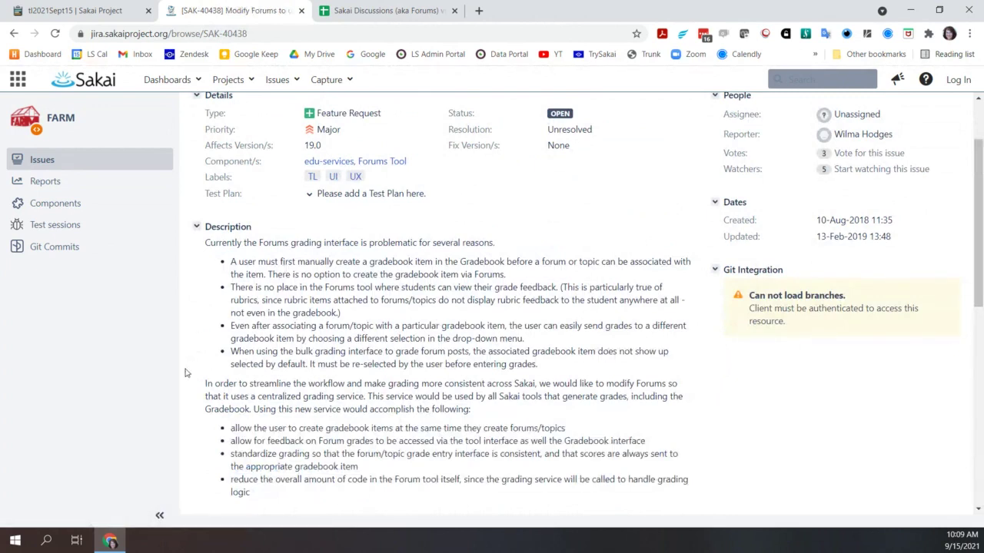
pyautogui.scroll(1, 184, 373)
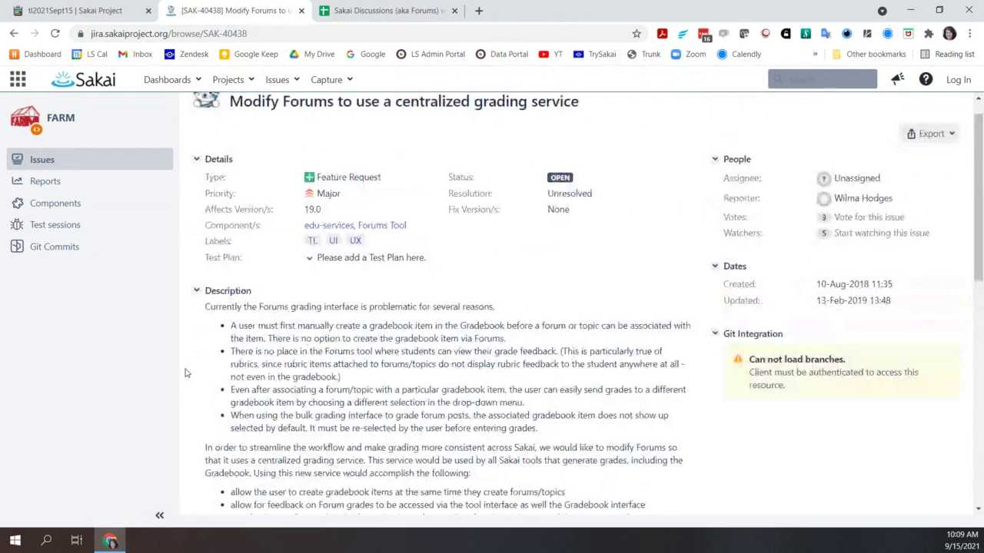
pyautogui.scroll(1, 184, 373)
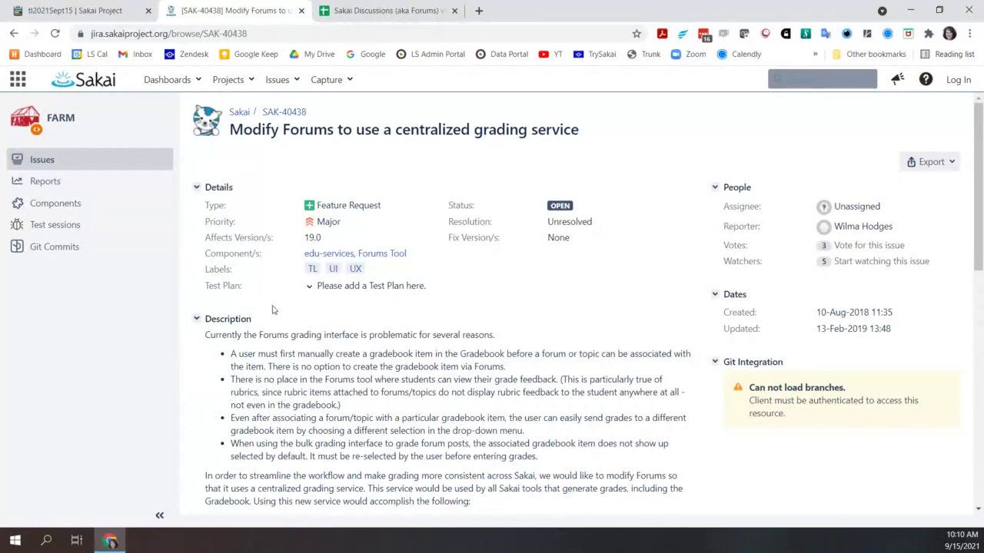
# Step: Return to the gap analysis spreadsheet in full-screen view and review all listed features from Forum > Topic organization to Hiding a post
pyautogui.click(377, 11)
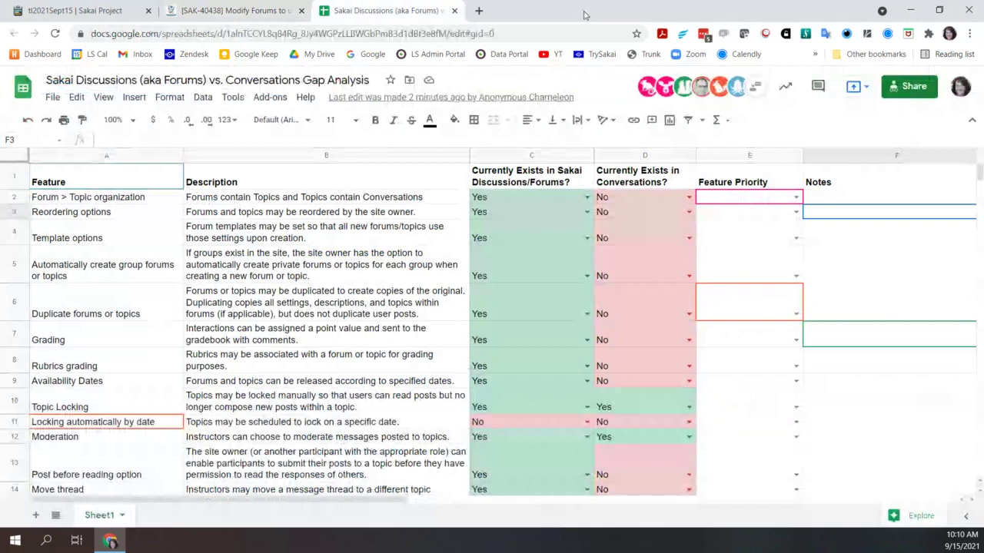
pyautogui.press('F11')
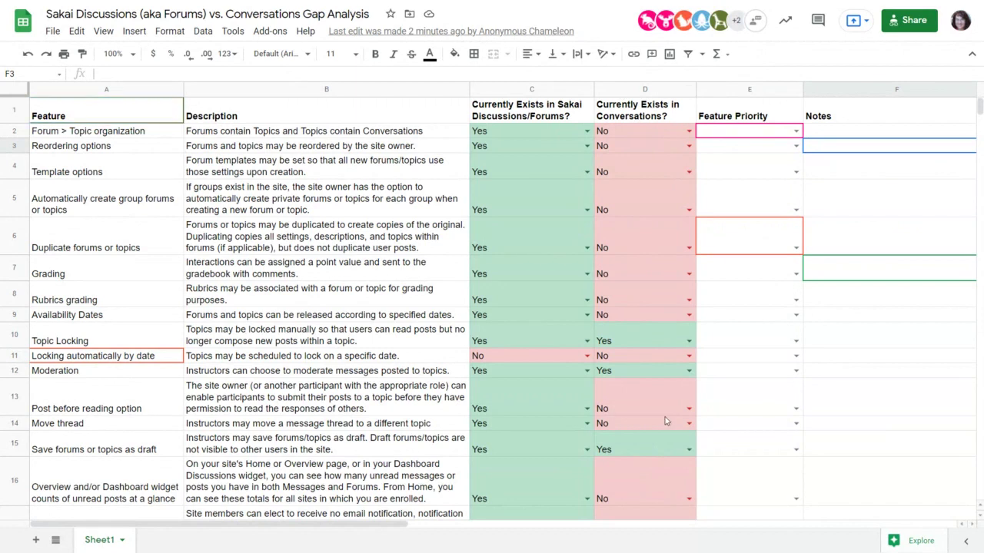
pyautogui.scroll(-2, 666, 420)
pyautogui.scroll(-3, 665, 438)
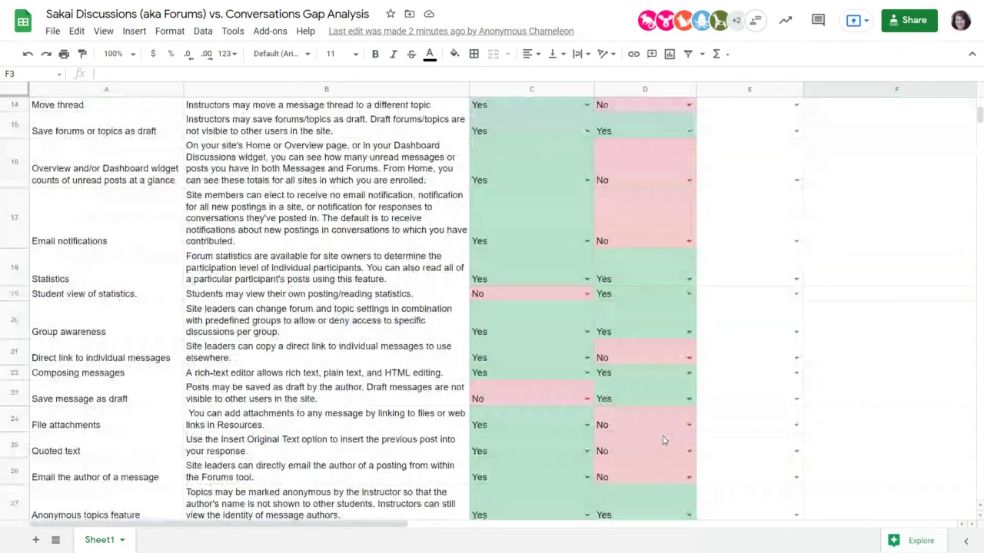
pyautogui.scroll(-4, 665, 440)
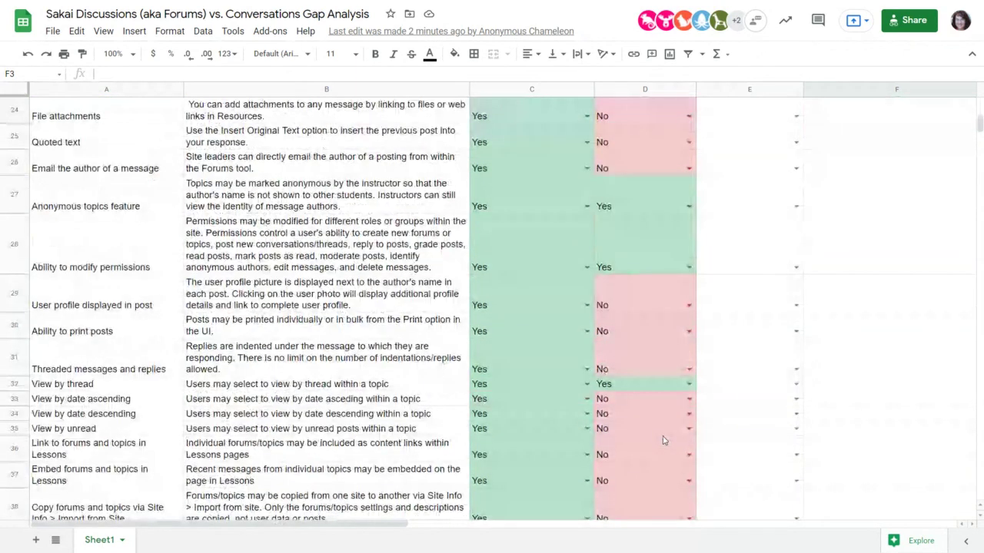
pyautogui.scroll(-3, 665, 441)
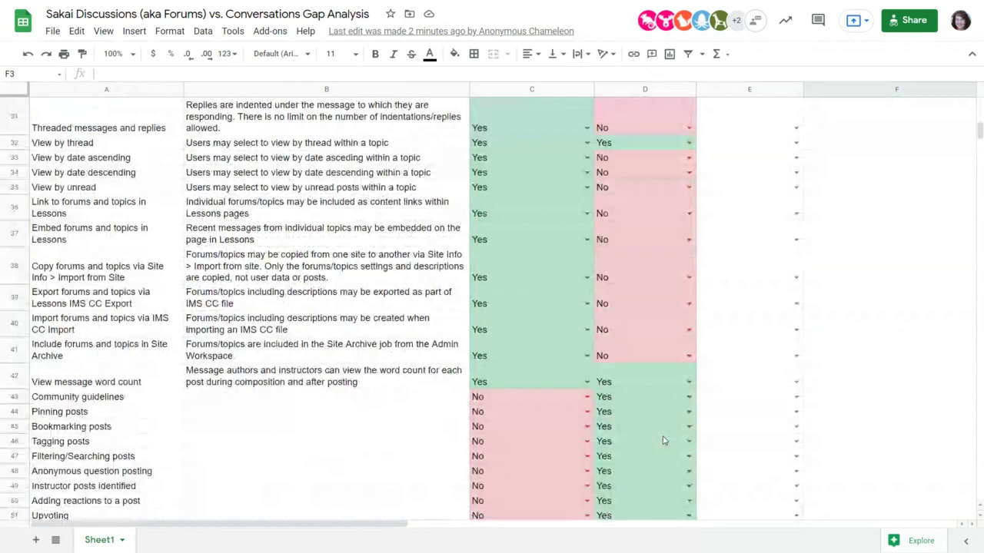
pyautogui.scroll(12, 665, 440)
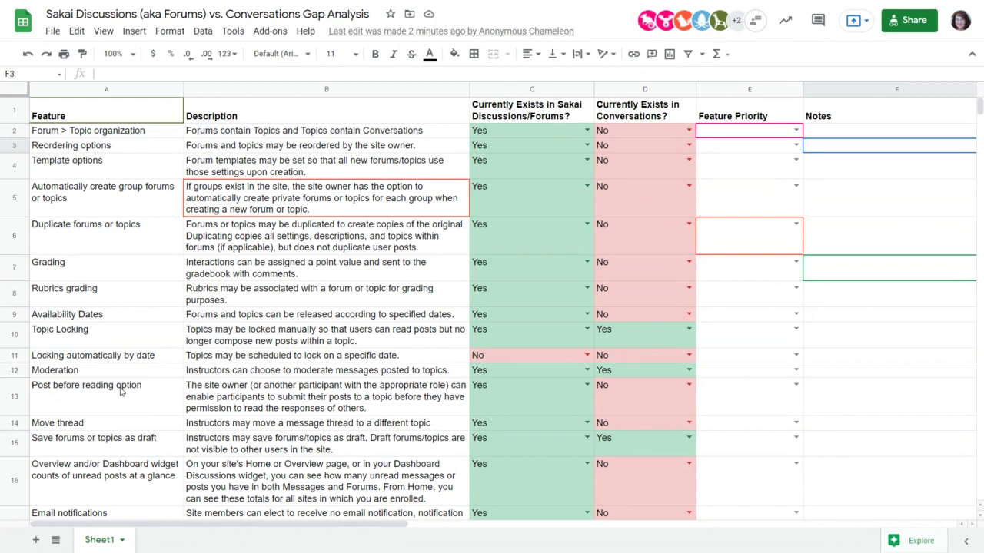
pyautogui.scroll(-2, 121, 391)
pyautogui.scroll(-10, 121, 391)
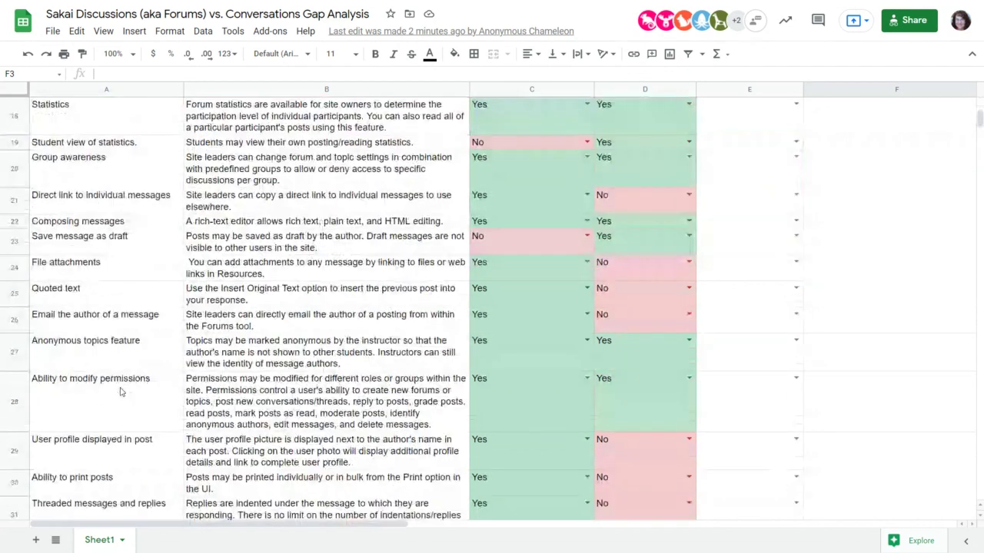
pyautogui.scroll(-13, 120, 391)
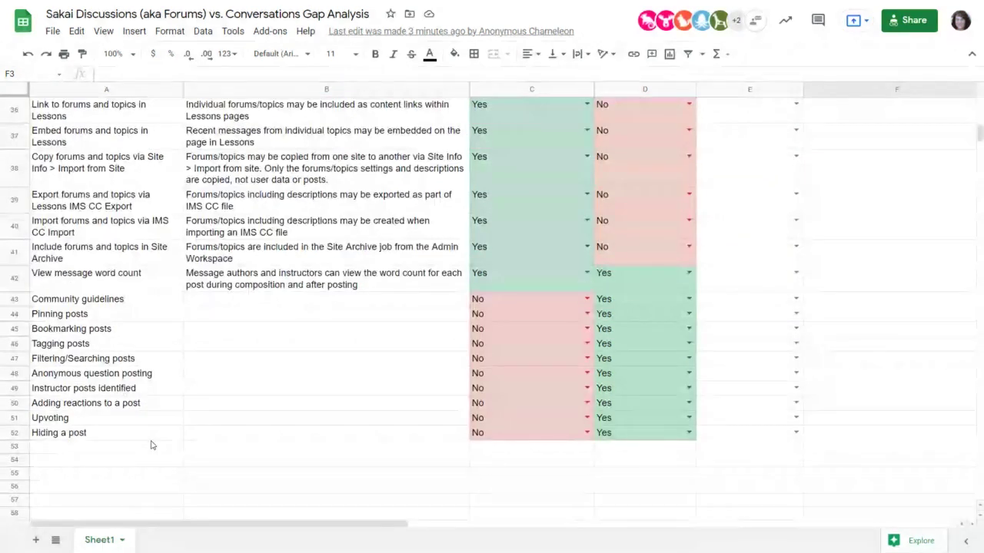
pyautogui.scroll(5, 151, 445)
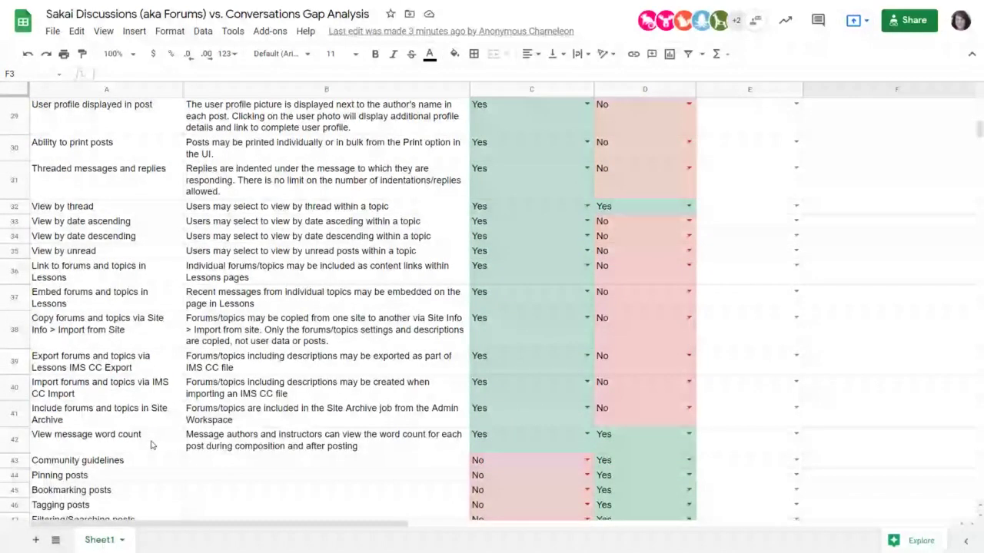
pyautogui.scroll(10, 152, 445)
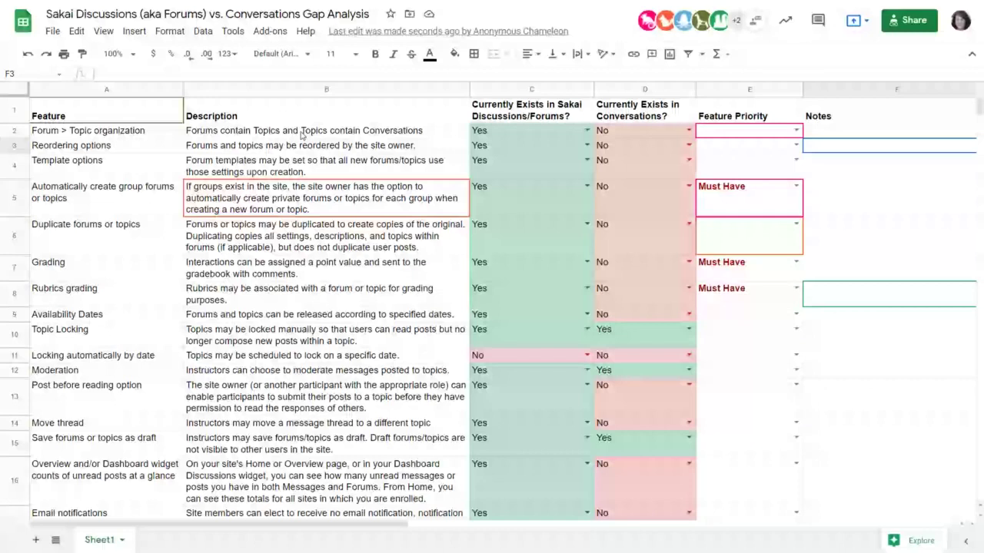
# Step: Set the Feature Priority of Forum > Topic organization to Not Needed and select the Notes cell for Reordering options
pyautogui.click(796, 130)
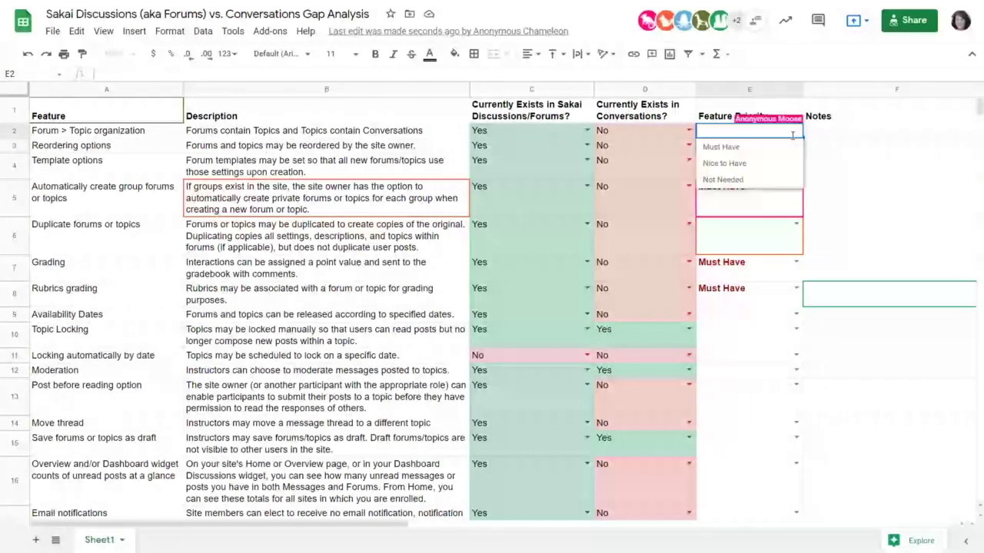
pyautogui.click(753, 181)
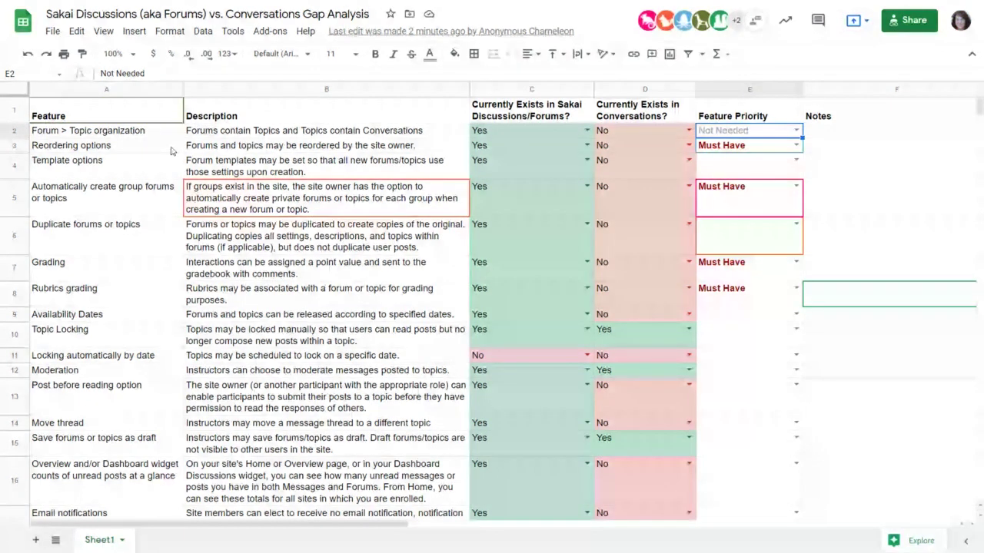
pyautogui.click(171, 151)
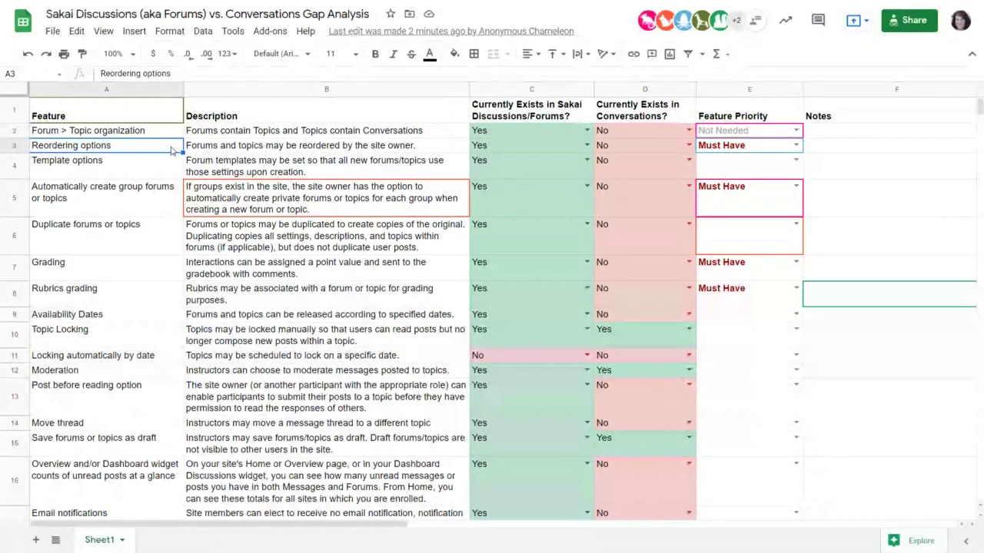
pyautogui.click(830, 150)
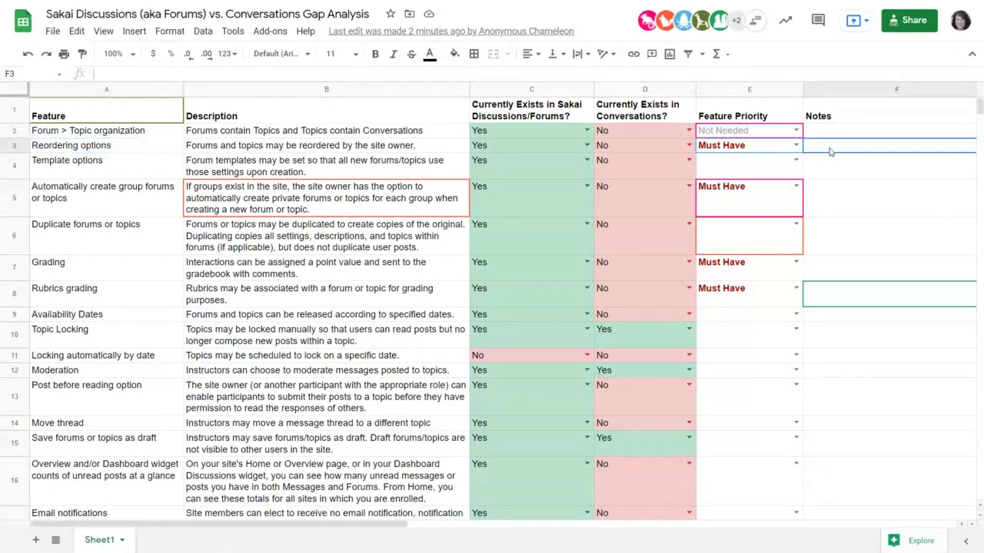
# Step: Enter the Reordering options note "drag and drop would be ideal, but need some way to organize and have them in a set/specific order"
pyautogui.write('drag and drop ')
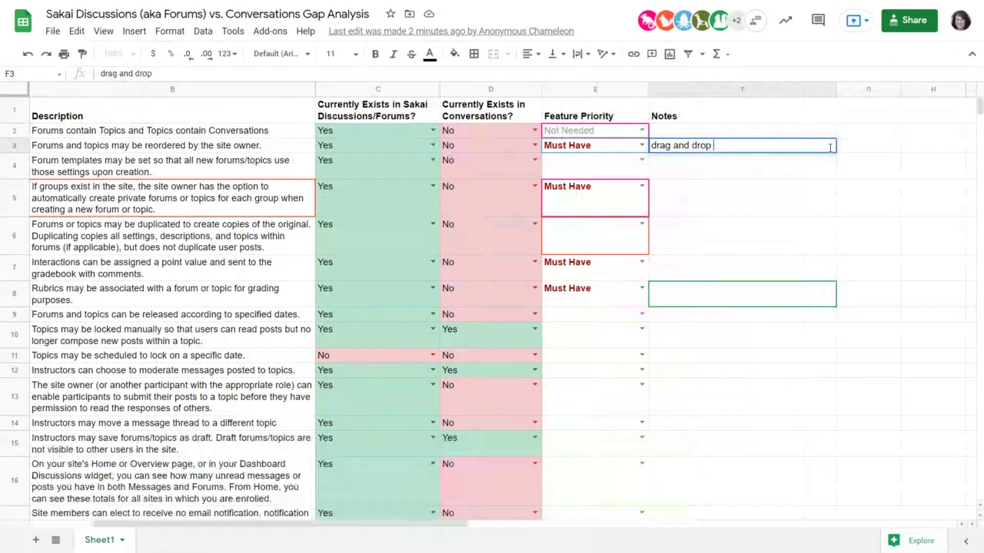
pyautogui.write('op')
pyautogui.press('BackSpace')
pyautogui.press('BackSpace')
pyautogui.press('BackSpace')
pyautogui.write('would be idea')
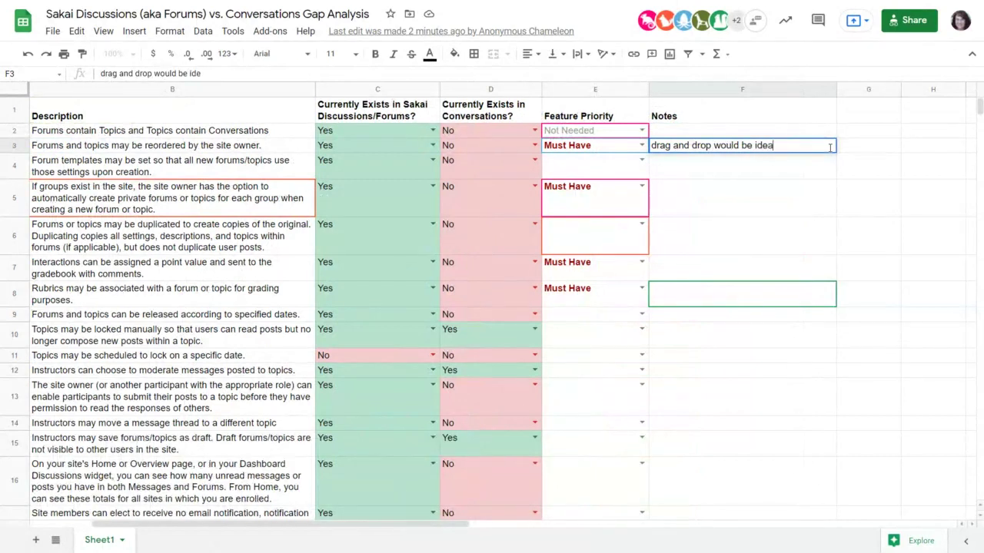
pyautogui.write('l, but need ')
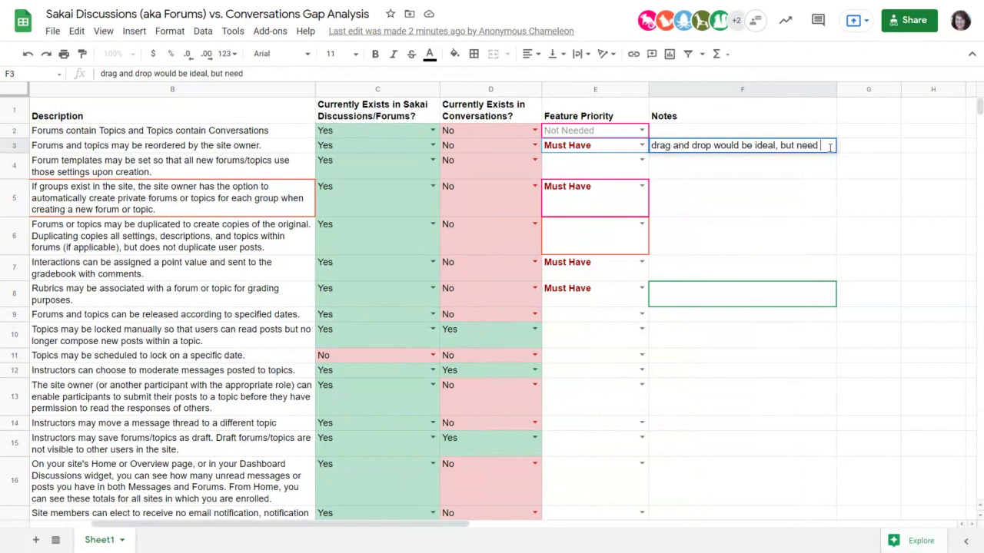
pyautogui.write('some way to or')
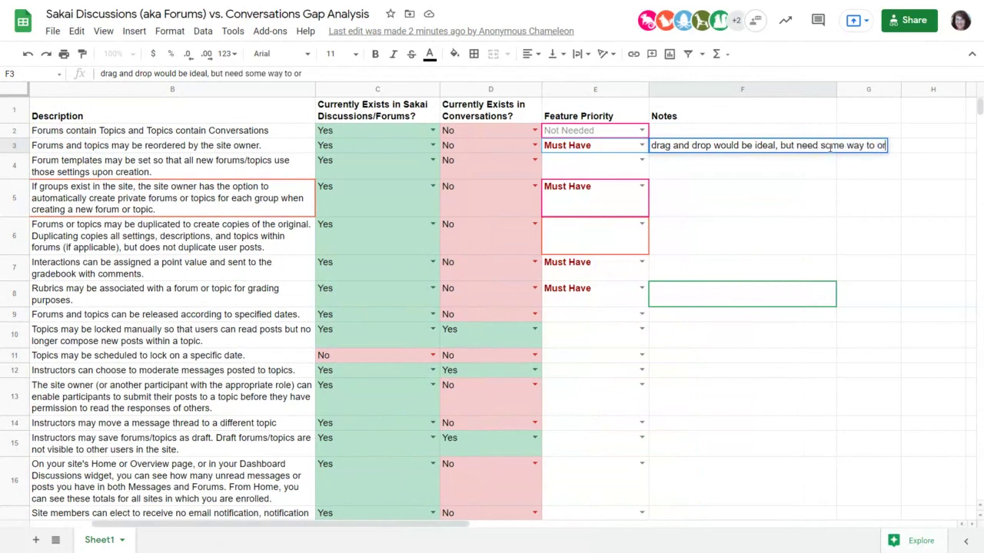
pyautogui.write('ganize ')
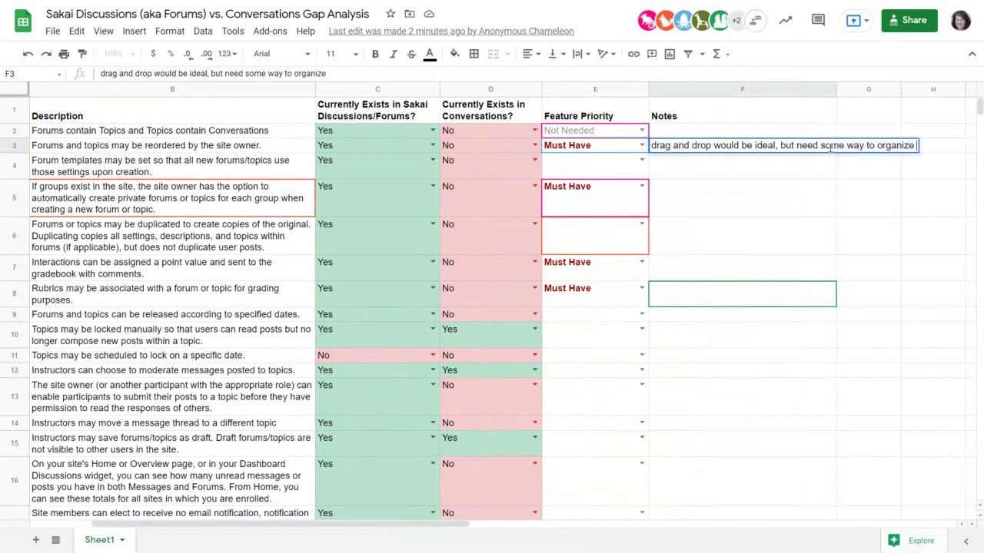
pyautogui.write('and have the')
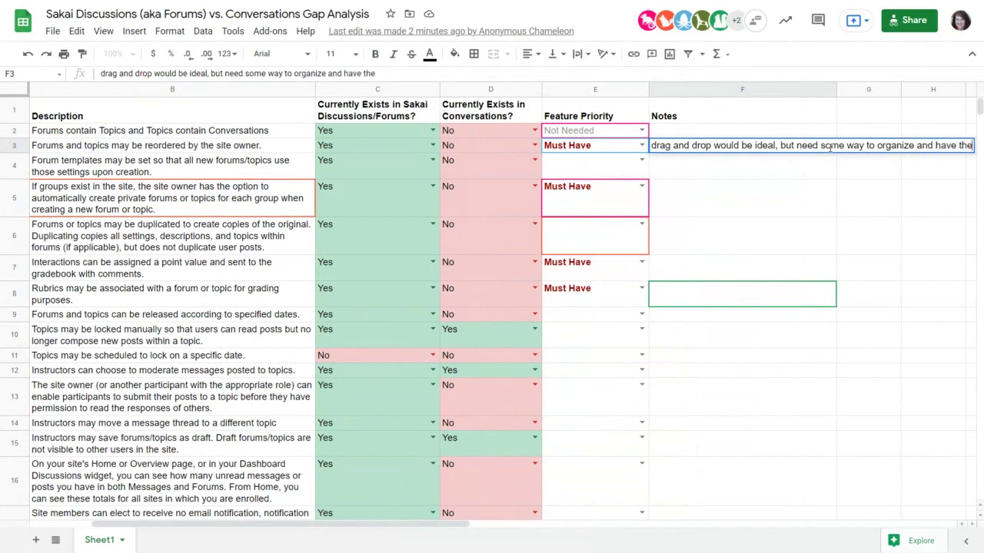
pyautogui.write('m in a s')
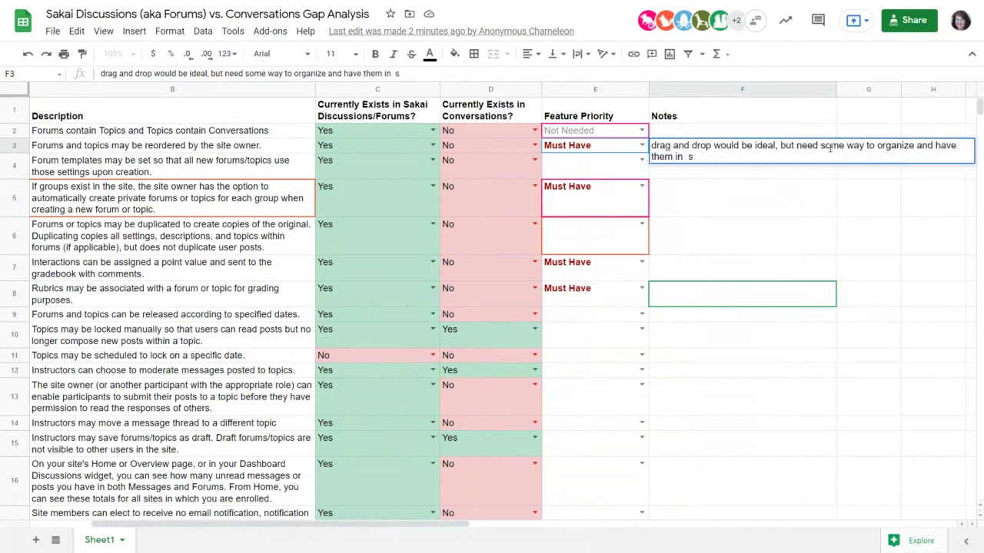
pyautogui.write('et/specifi')
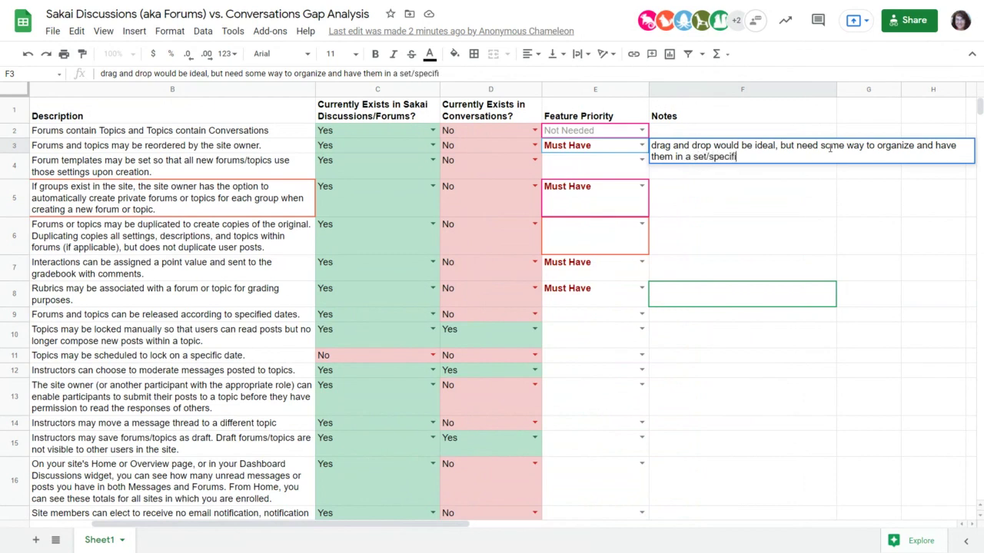
pyautogui.write('c order')
pyautogui.press('Return')
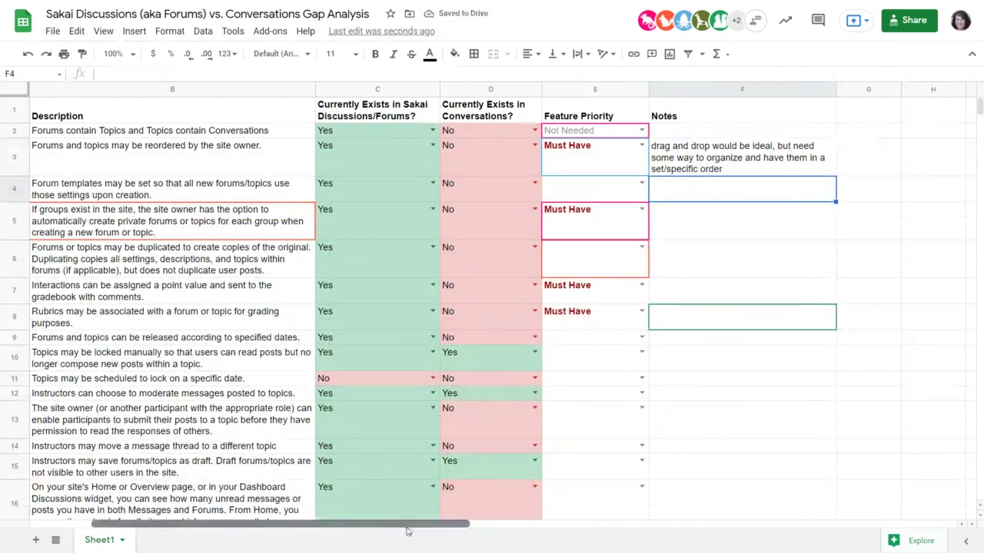
# Step: Narrow the Description column slightly and insert "manually" before "set/specific order" in the Reordering options note
pyautogui.moveTo(408, 524); pyautogui.dragTo(384, 526)
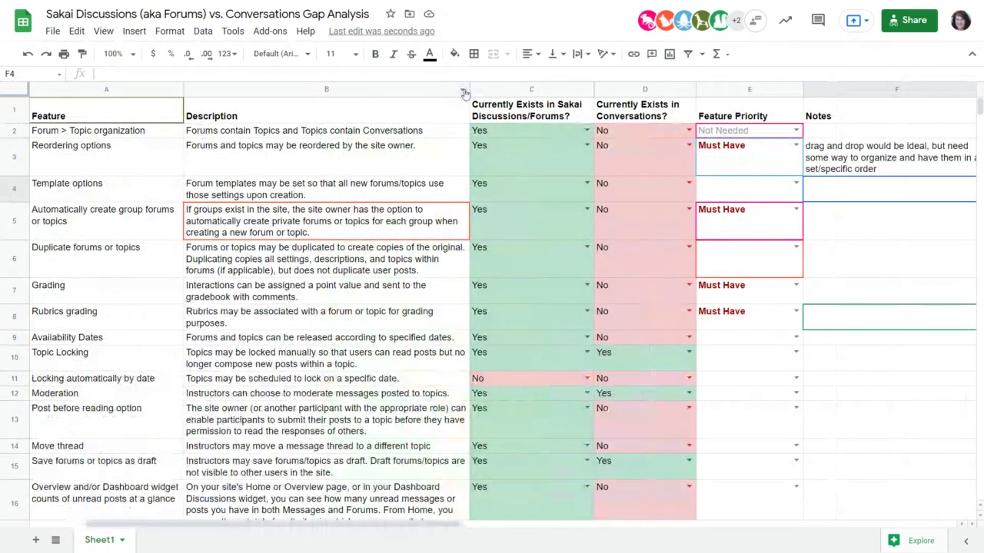
pyautogui.moveTo(468, 89); pyautogui.dragTo(446, 90)
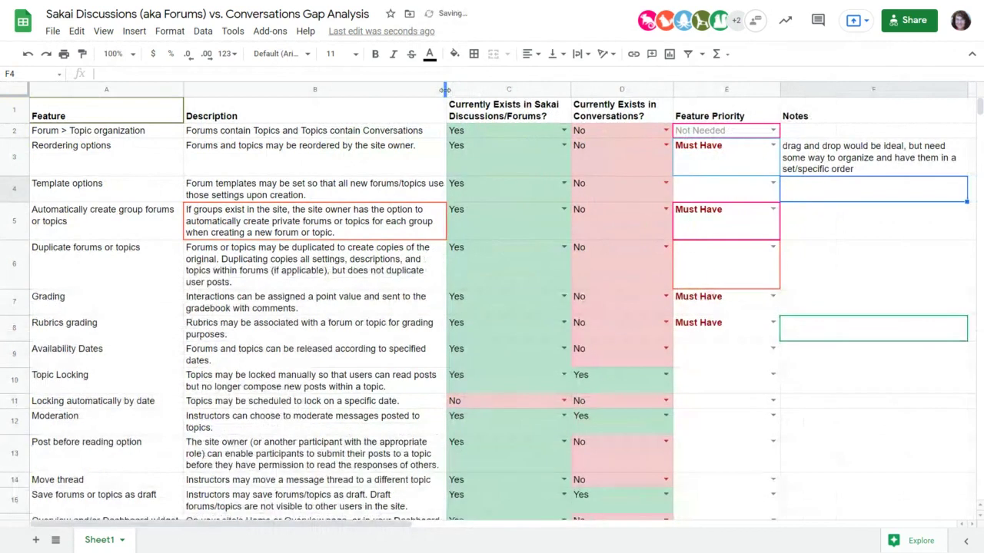
pyautogui.doubleClick(889, 168)
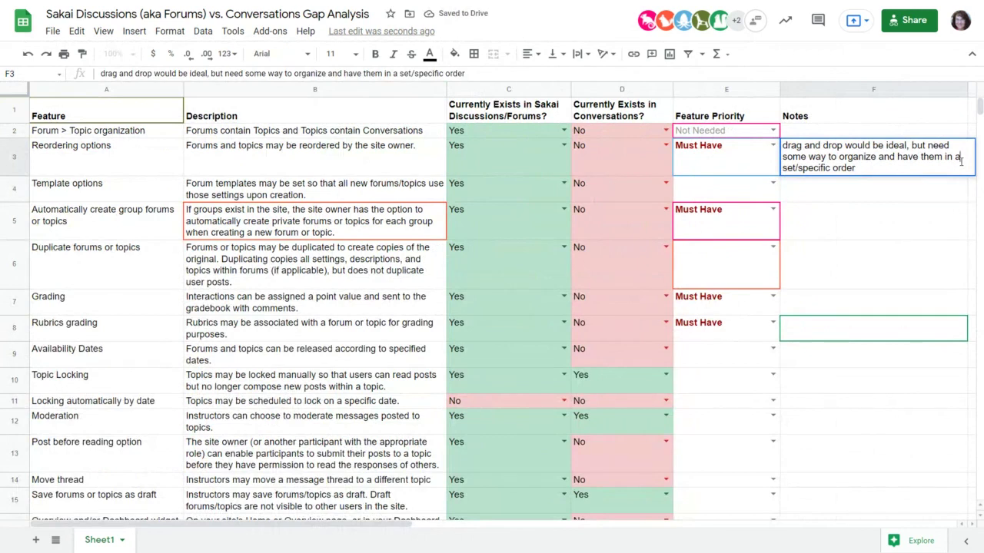
pyautogui.write('manually')
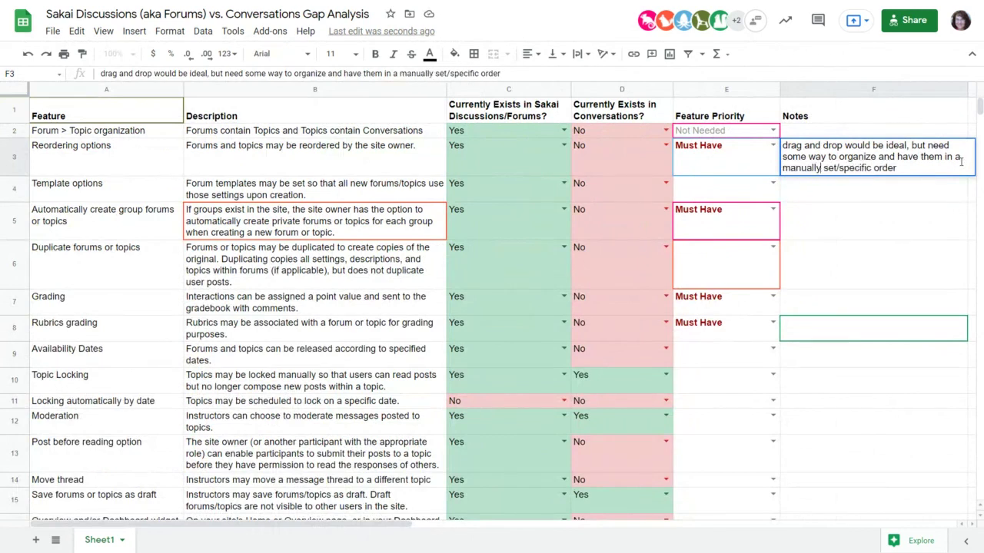
pyautogui.click(930, 189)
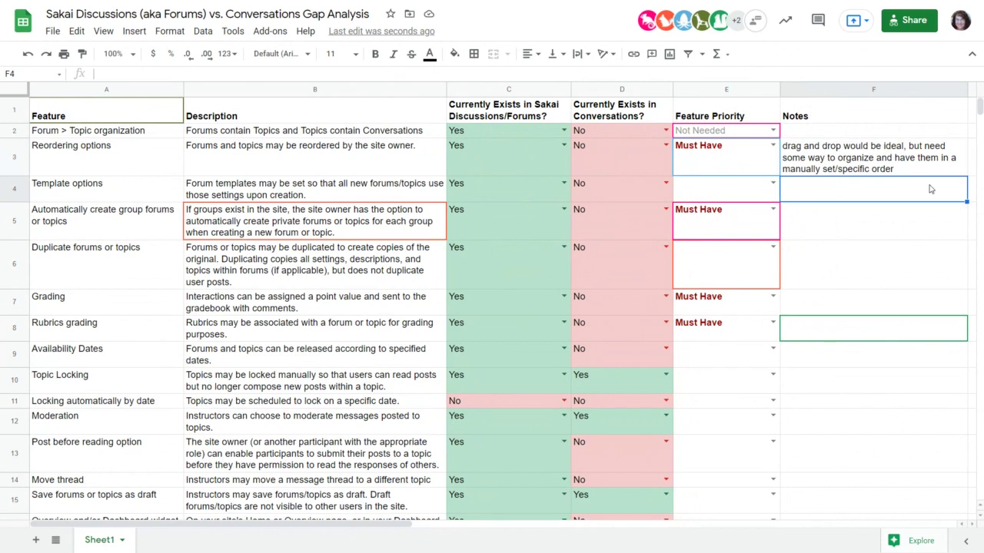
# Step: Enter the note "required forum level is confusing for folks" for Forum > Topic organization
pyautogui.click(894, 134)
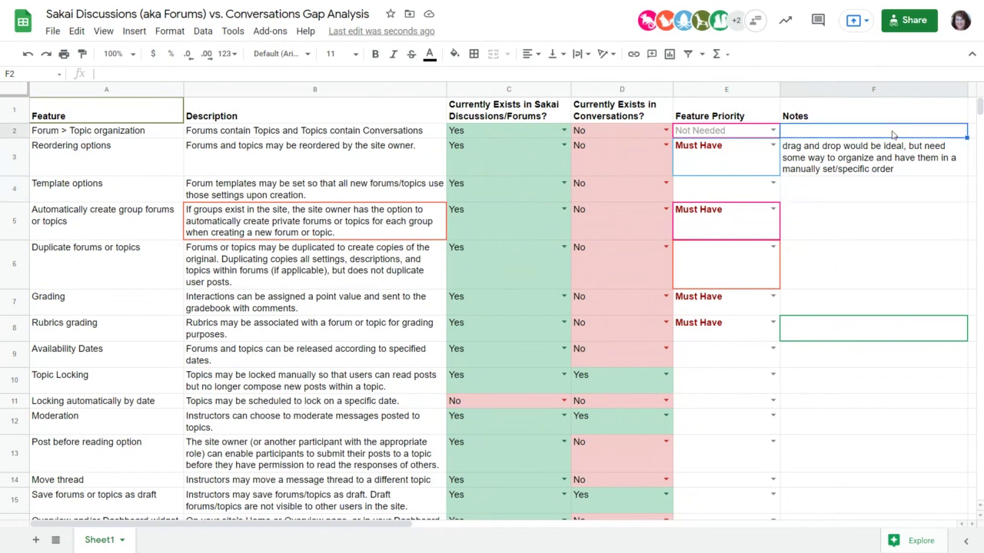
pyautogui.write('requi')
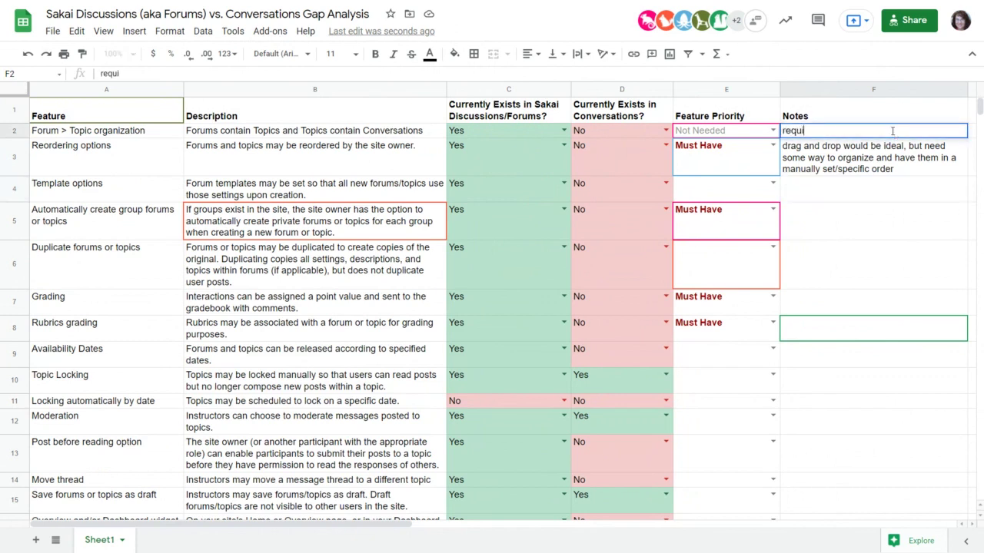
pyautogui.write('red forum level is ')
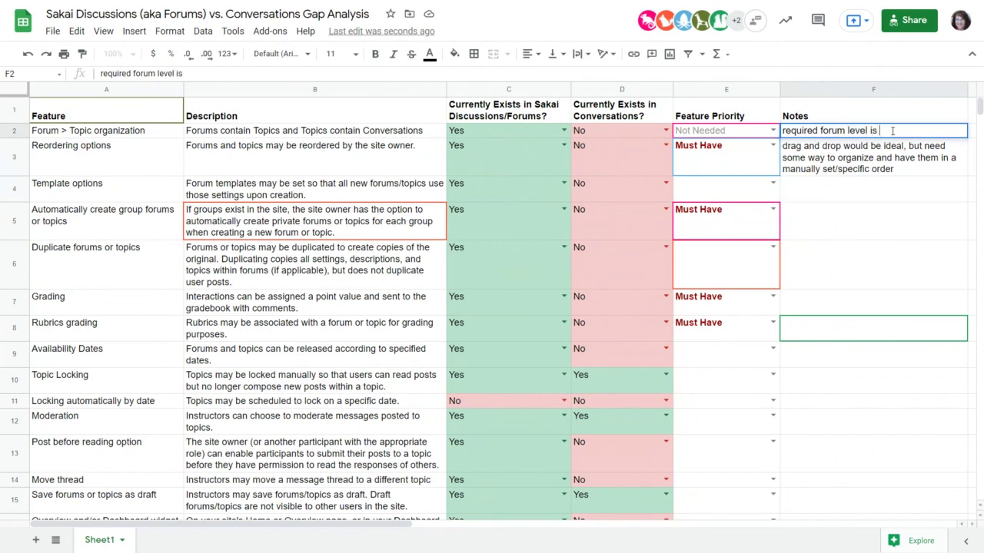
pyautogui.write('confusing')
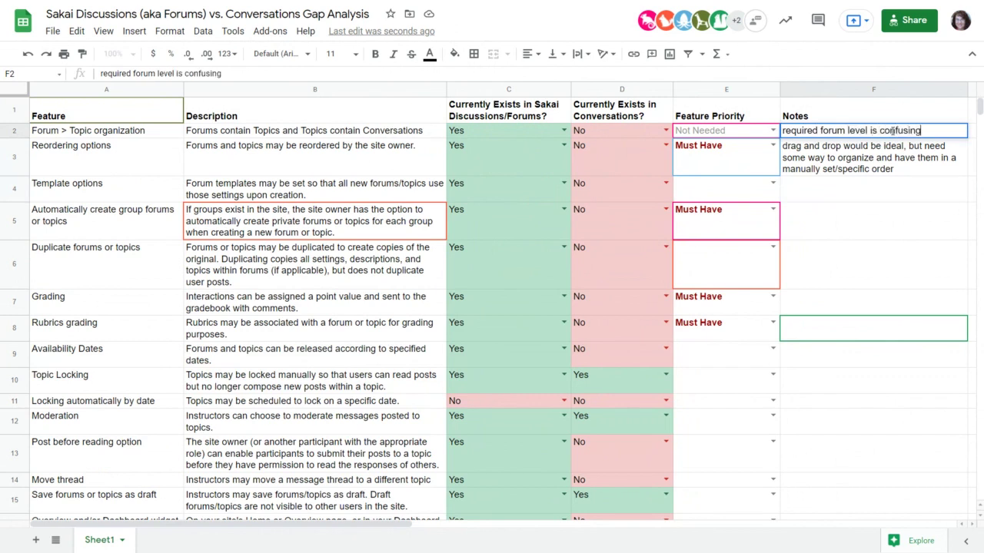
pyautogui.write(' for folks')
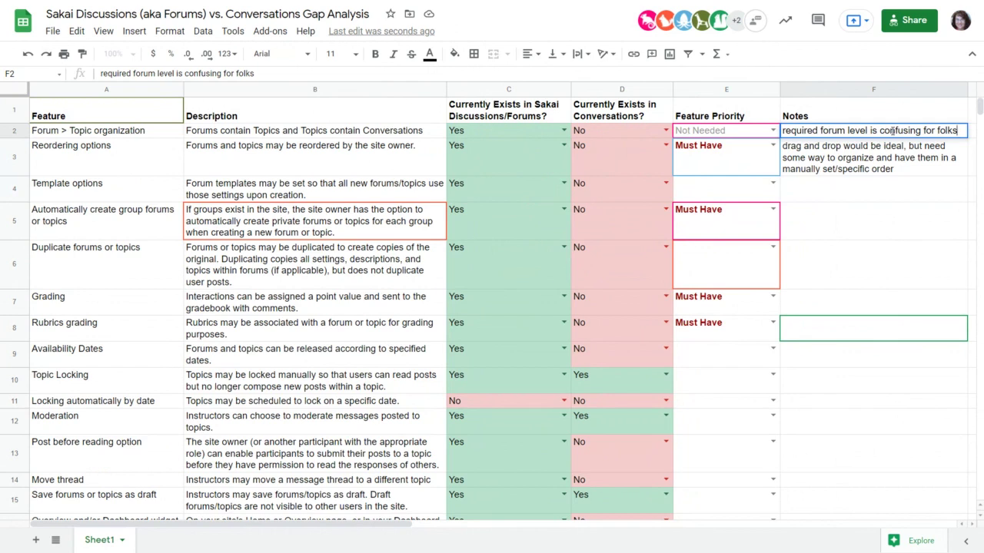
pyautogui.press('Return')
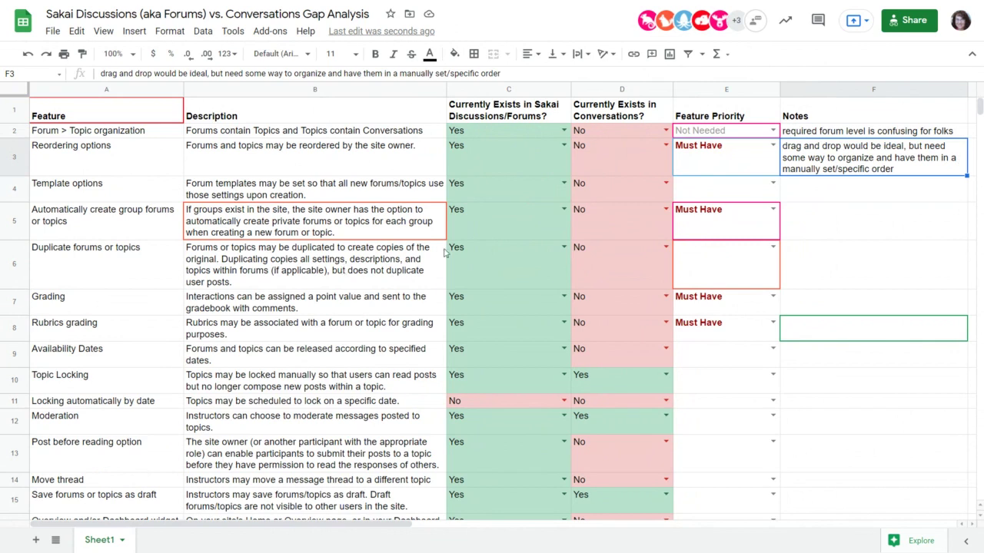
# Step: Append ", needs to carry over when site is copied" to the Reordering options note
pyautogui.doubleClick(903, 170)
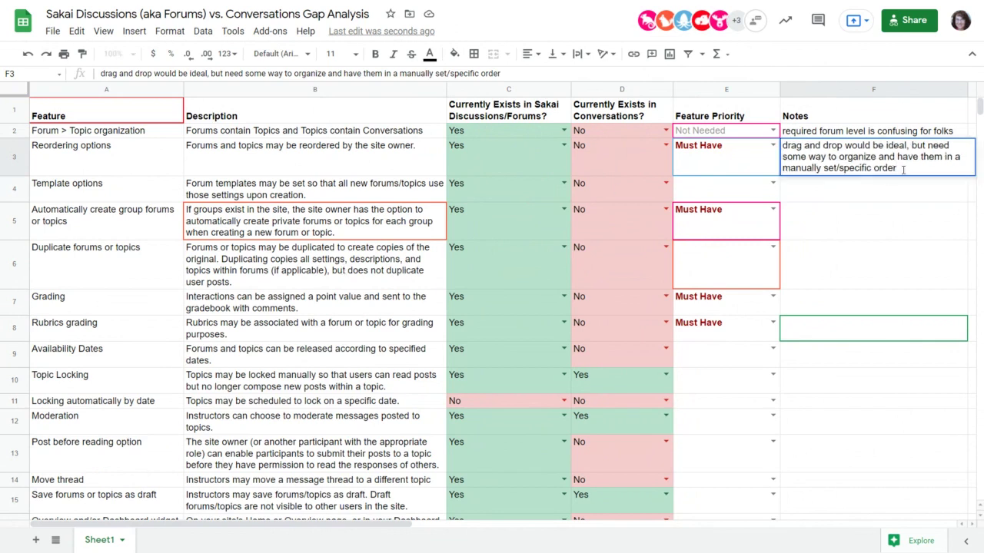
pyautogui.write(', needs to carry over whe')
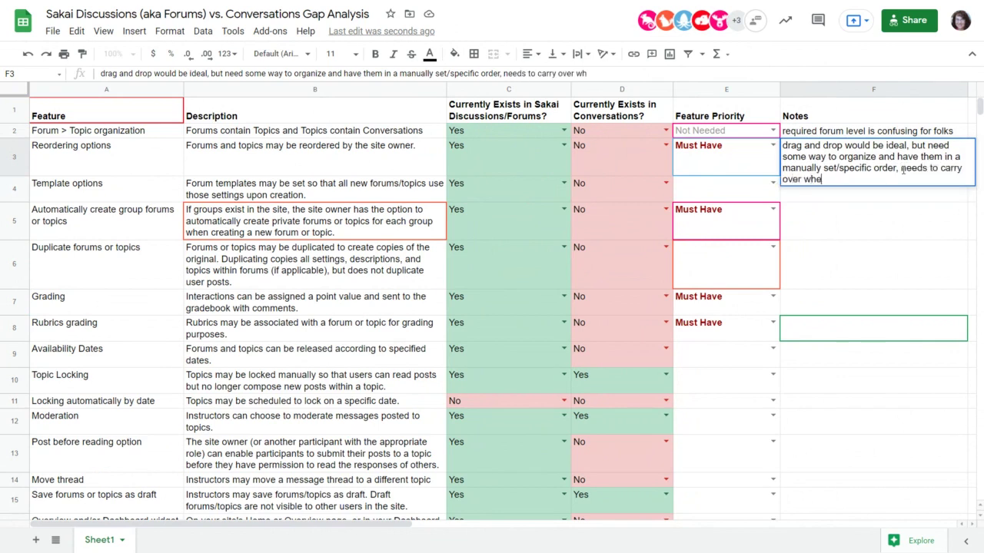
pyautogui.write('n site is copied')
pyautogui.press('Return')
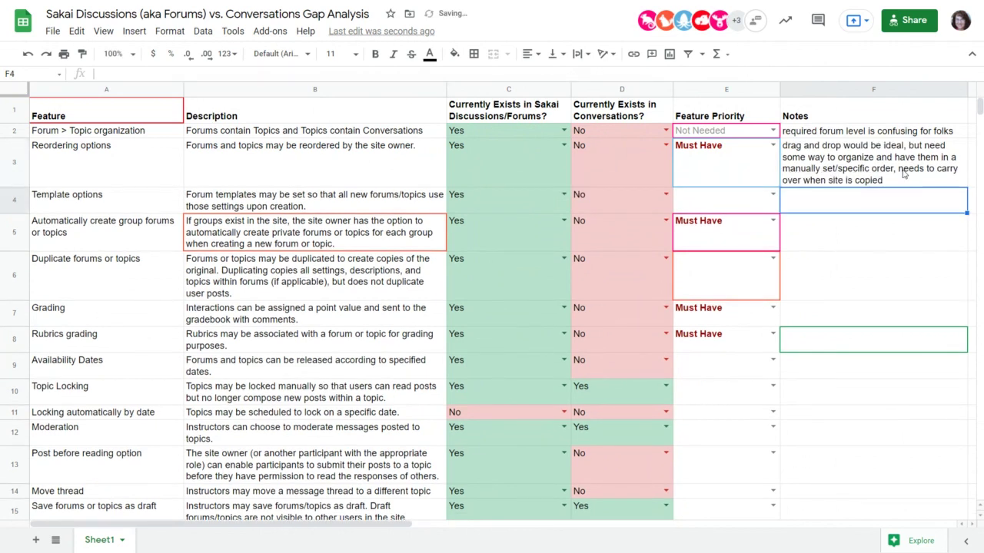
pyautogui.click(904, 173)
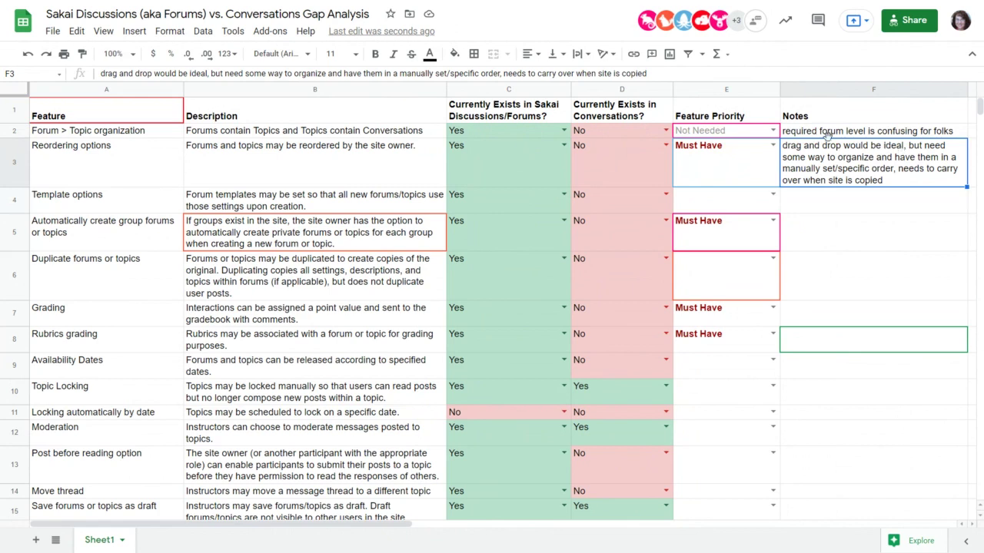
# Step: Append ", however would be good to have as an OPTIONAL organization level" to the Forum > Topic organization note
pyautogui.click(960, 132)
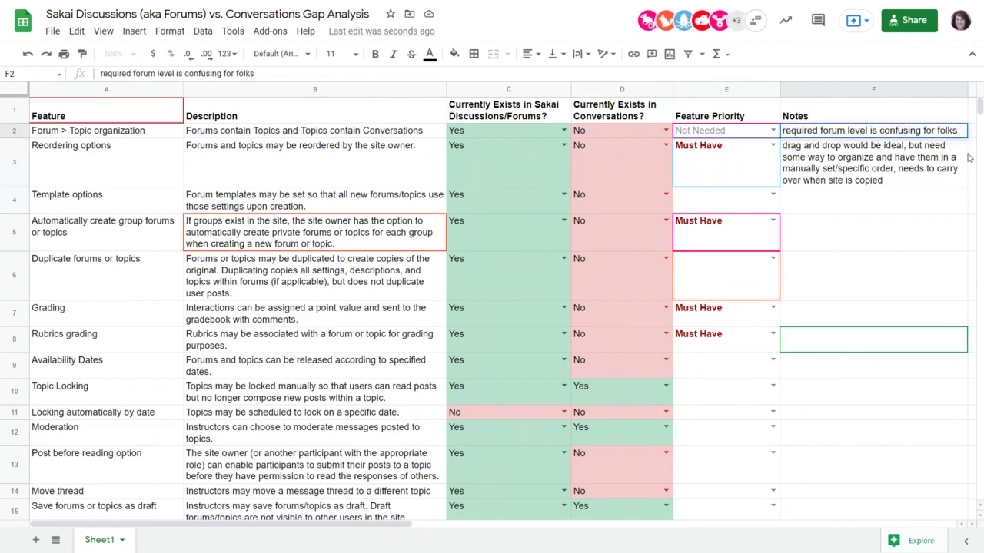
pyautogui.press('Return')
pyautogui.write(', howe')
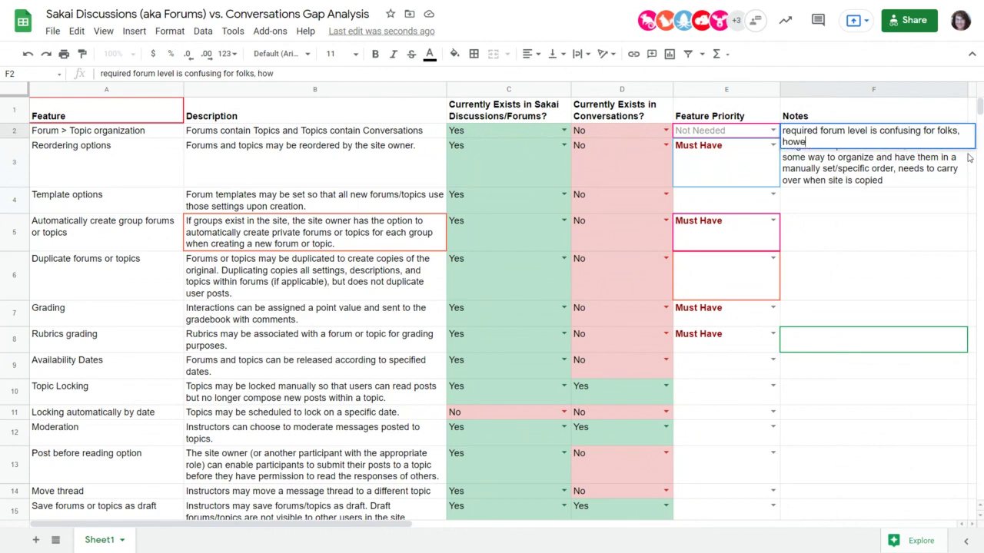
pyautogui.write('ver would be')
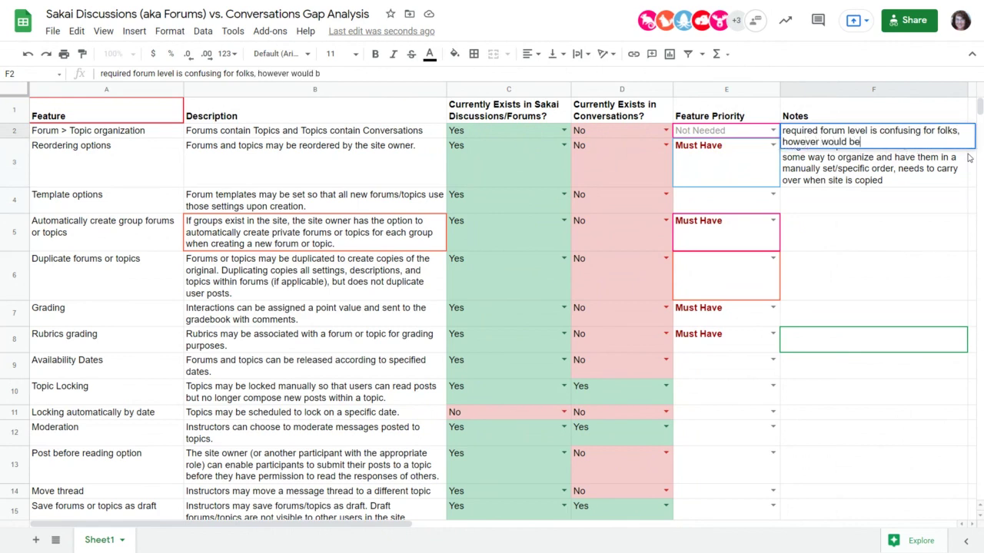
pyautogui.write(' good to have as')
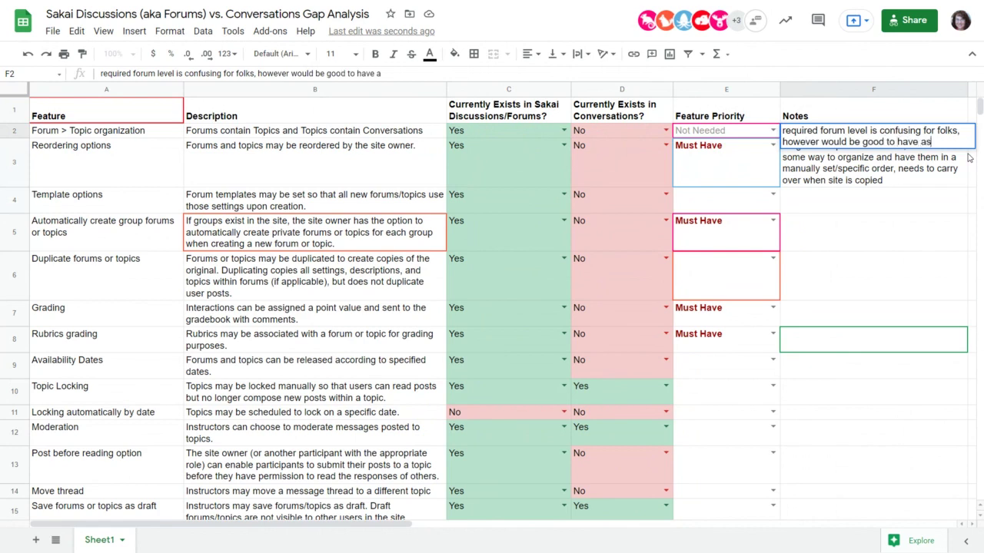
pyautogui.write(' an OPTIONAL it')
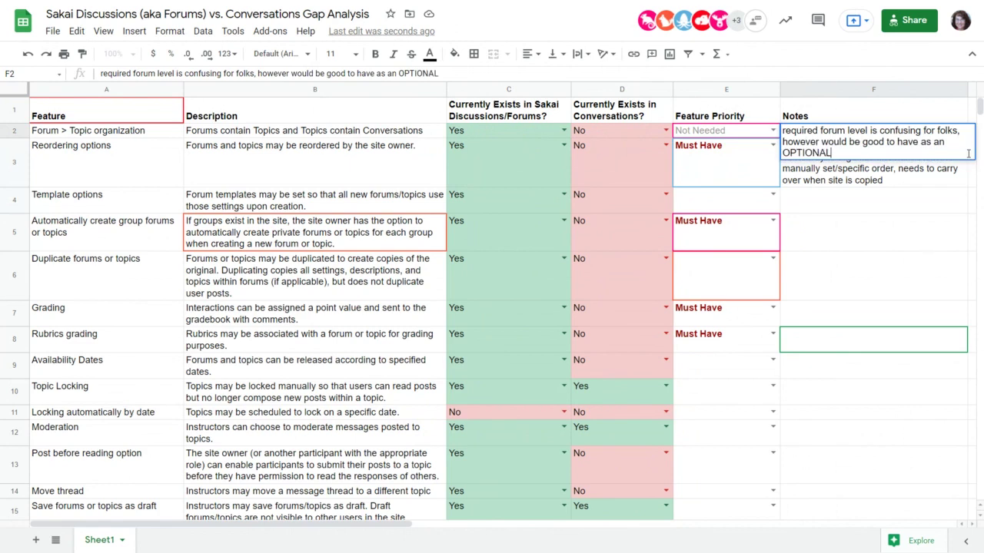
pyautogui.press('BackSpace')
pyautogui.press('BackSpace')
pyautogui.write('organiza')
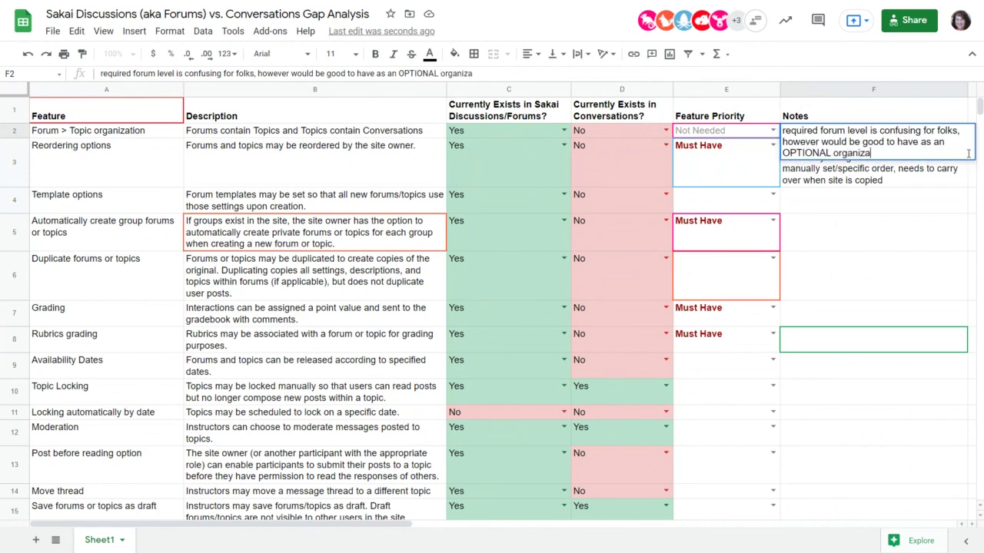
pyautogui.write('tion level')
pyautogui.click(893, 194)
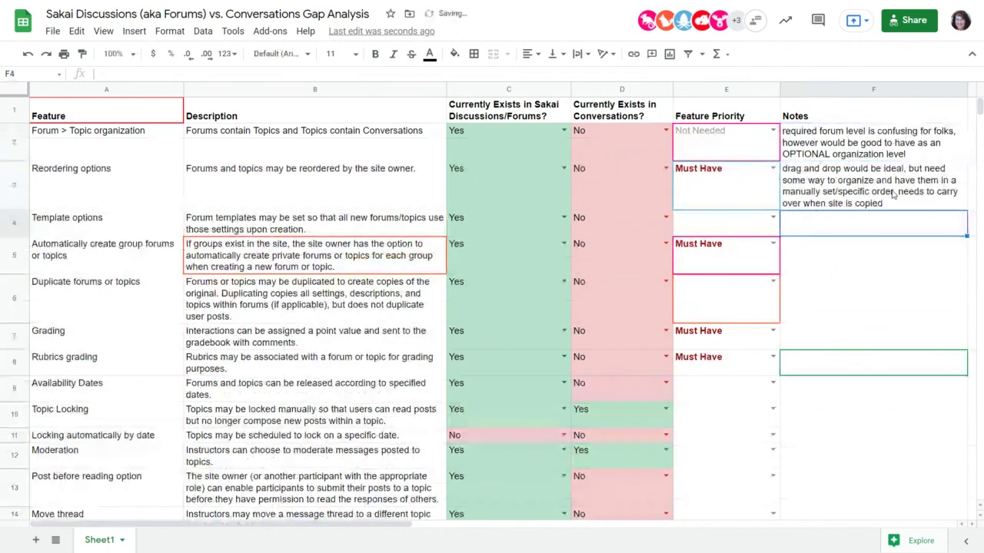
# Step: Set the Feature Priority of Forum > Topic organization to Nice to Have
pyautogui.click(771, 131)
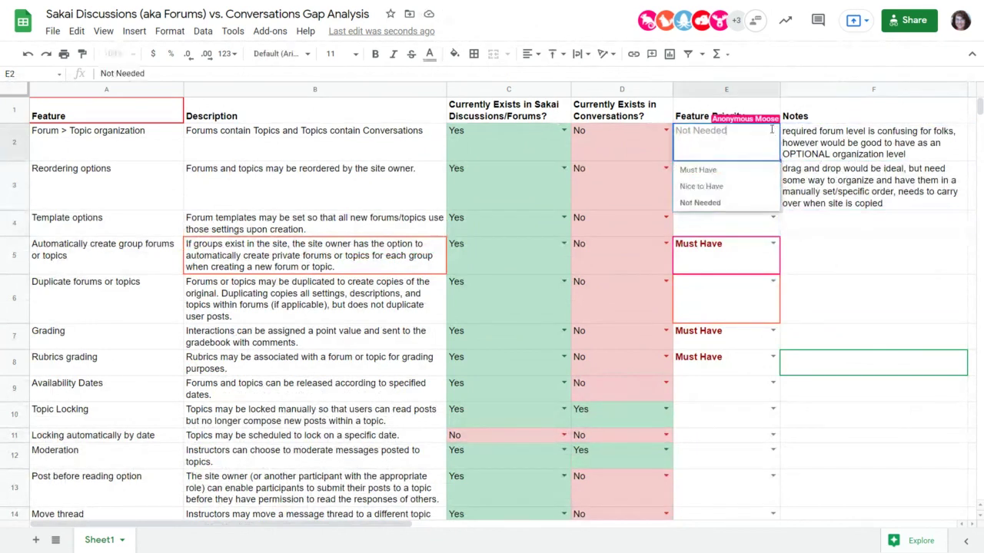
pyautogui.click(740, 194)
pyautogui.click(874, 229)
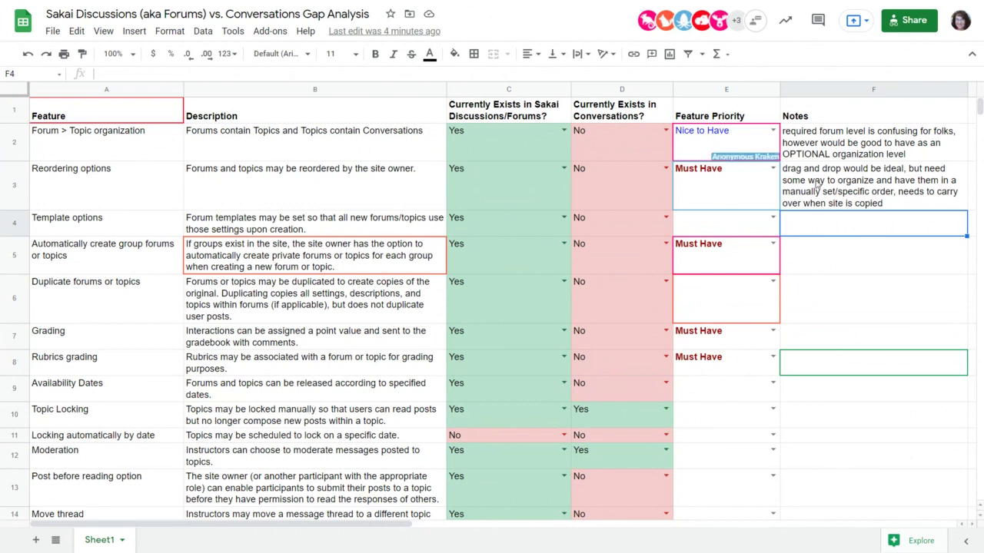
# Step: Append ", need to keep in mind that there may be a large number of topics/conversations" to the Reordering options note
pyautogui.doubleClick(917, 204)
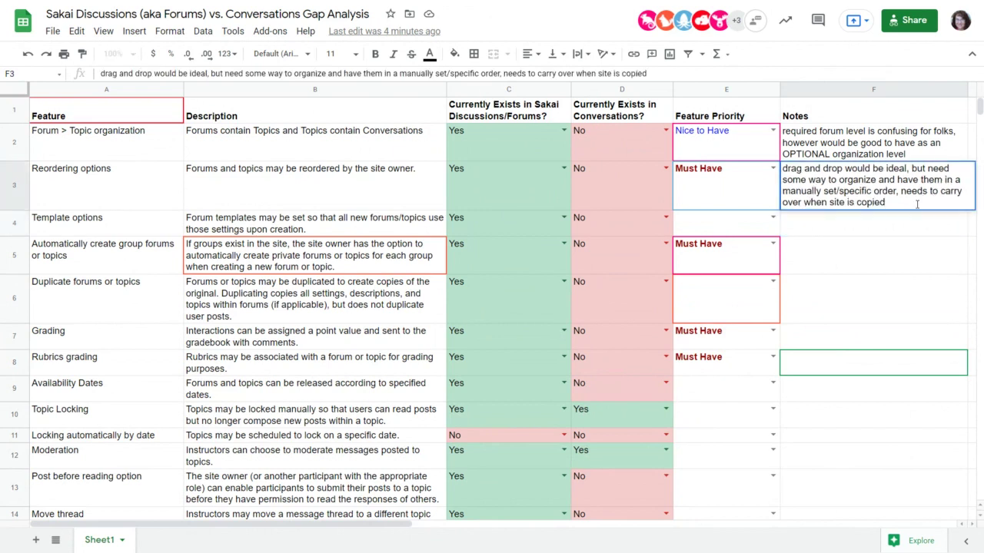
pyautogui.write(', need to keep in mind')
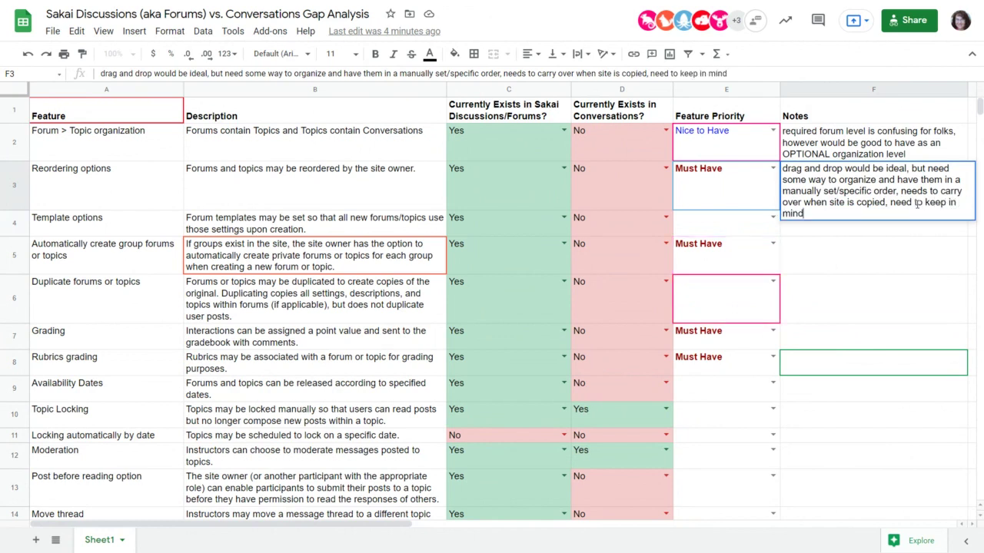
pyautogui.write(' that therr')
pyautogui.press('BackSpace')
pyautogui.press('BackSpace')
pyautogui.write('e may be ')
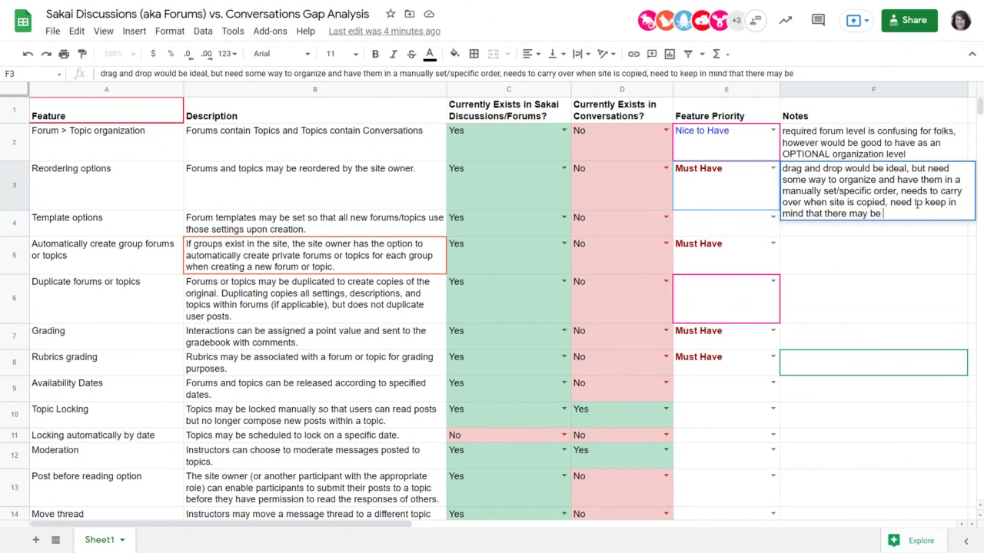
pyautogui.write('a large')
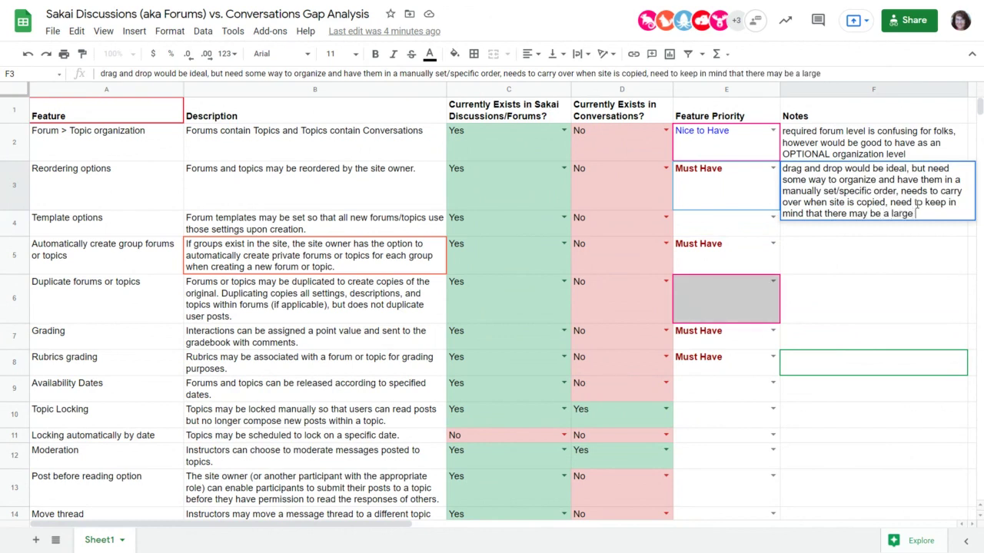
pyautogui.write(' number')
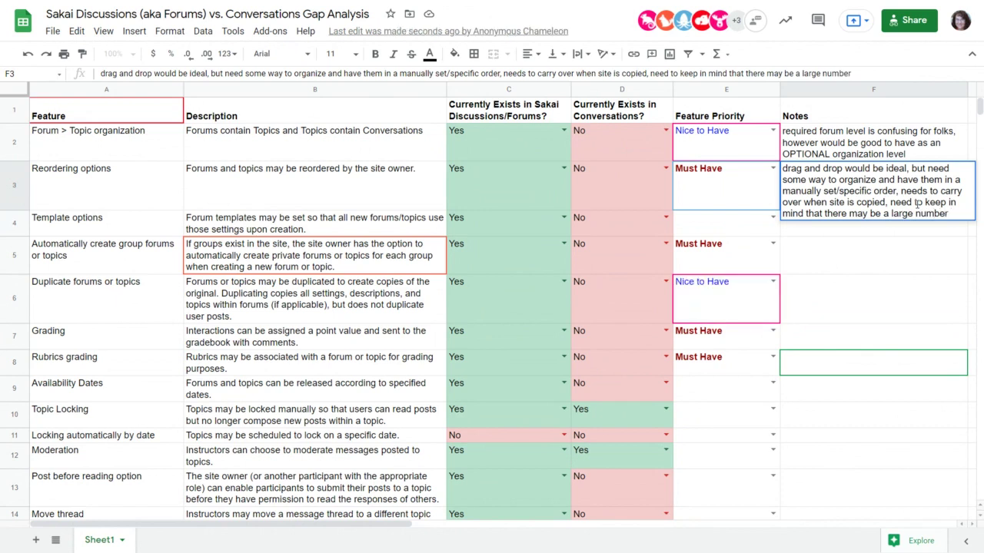
pyautogui.write(' of topi')
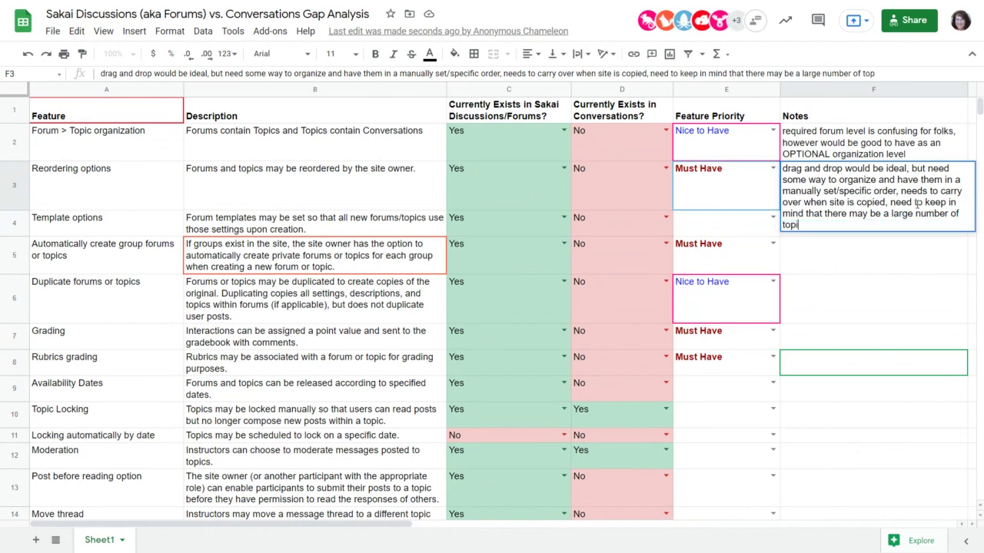
pyautogui.write('cs/conversations')
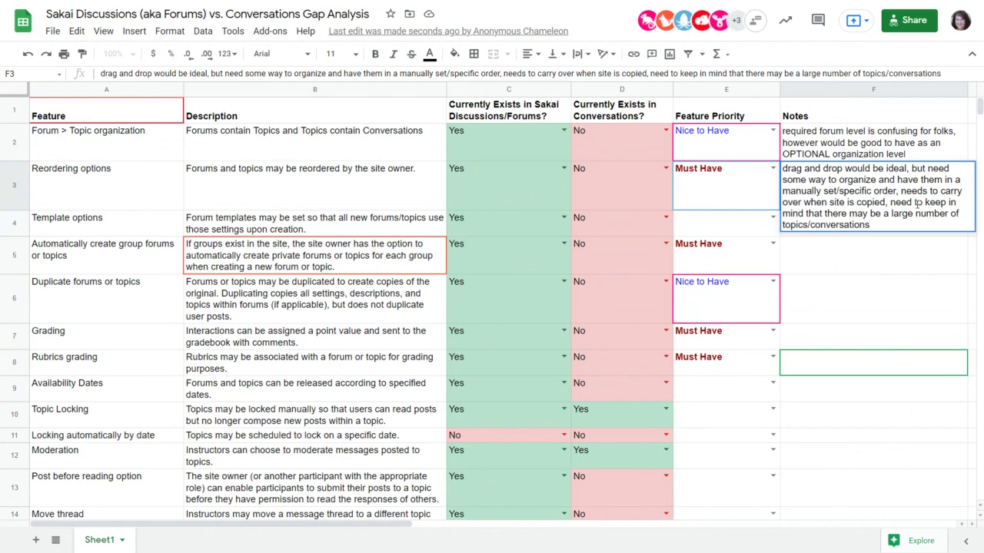
# Step: Insert "very" before "large number" in the Reordering options note and append "(e.g. hundreds +)" at its end
pyautogui.hotkey('ctrl', 'Right')
pyautogui.hotkey('ctrl', 'Right')
pyautogui.write('very')
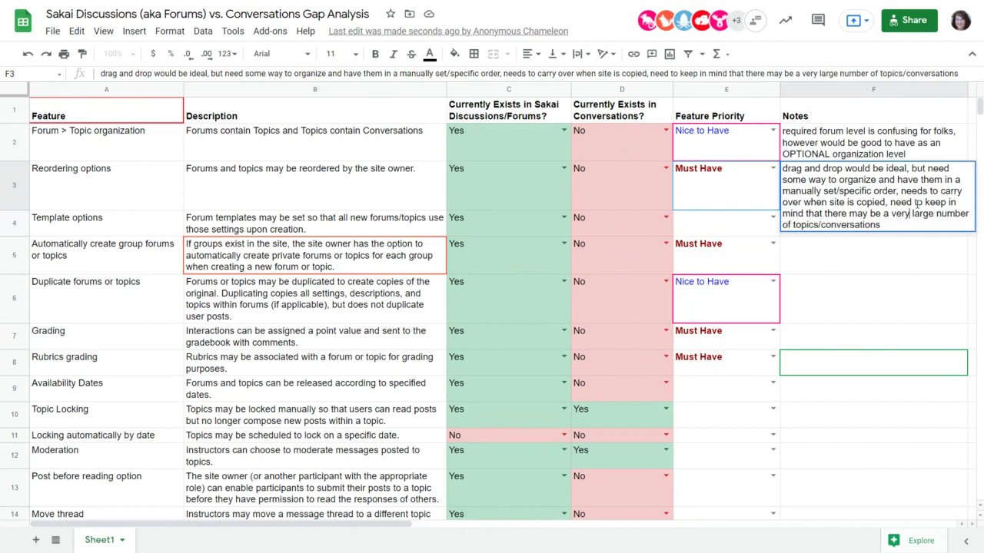
pyautogui.hotkey('ctrl', 'End')
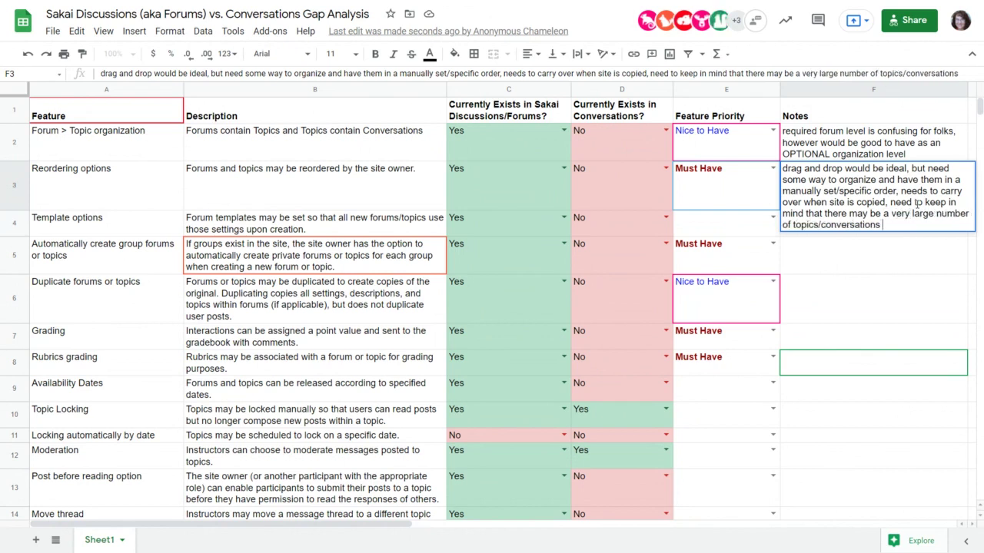
pyautogui.write('(e.g. hundreds +)')
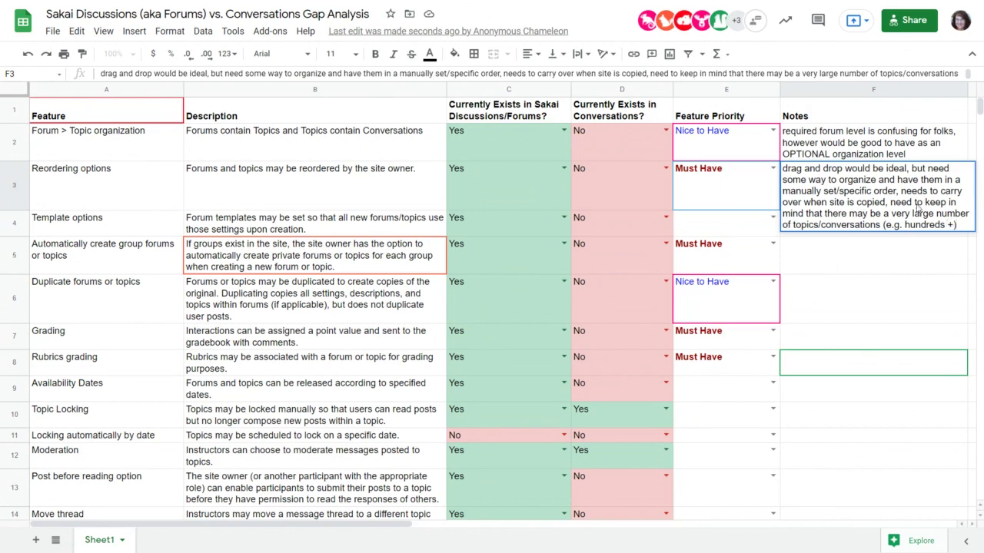
pyautogui.press('Return')
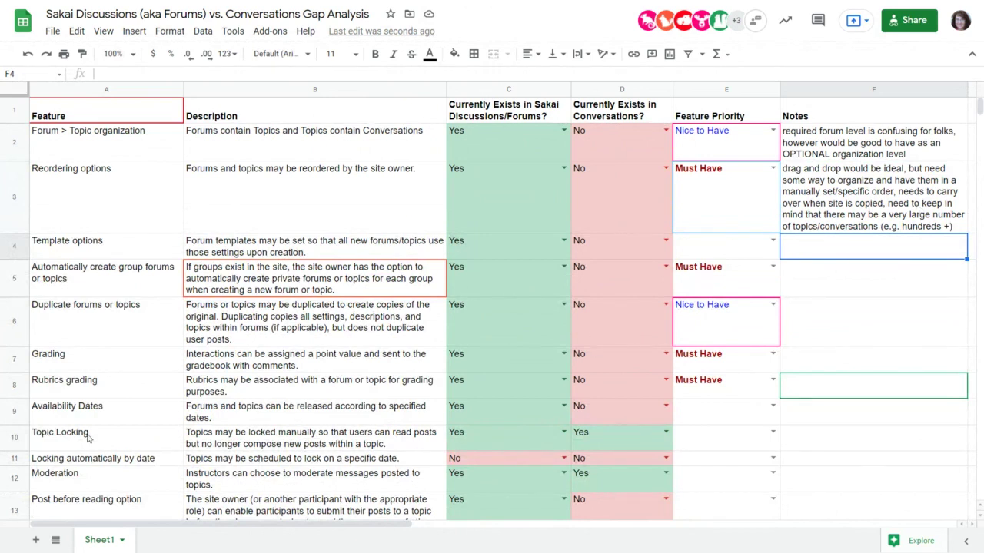
pyautogui.scroll(-3, 87, 438)
pyautogui.scroll(-5, 88, 437)
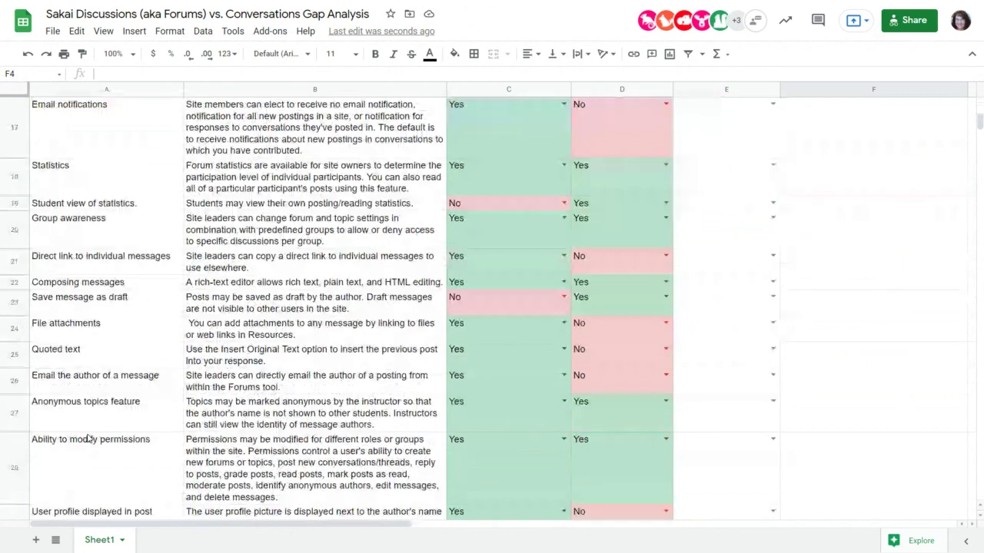
pyautogui.scroll(-5, 87, 438)
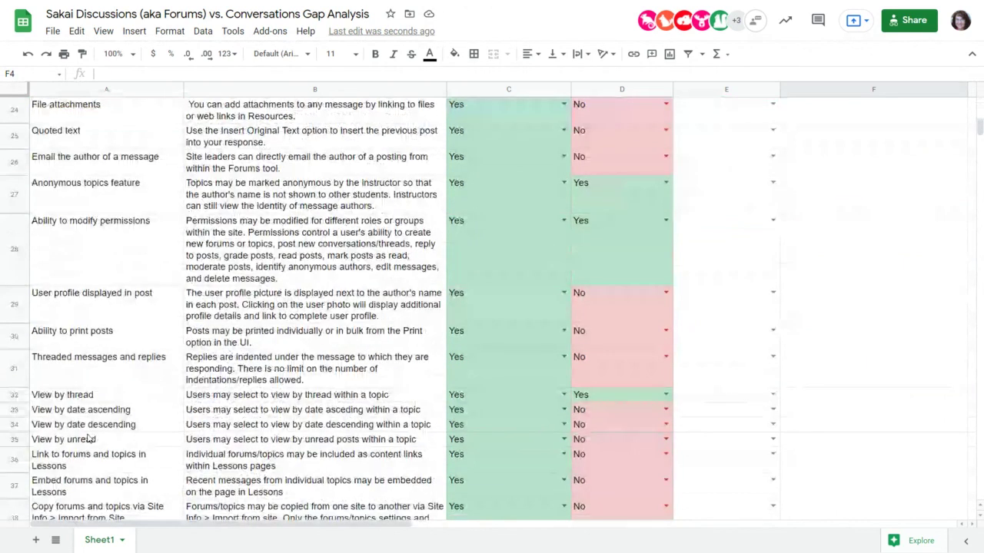
pyautogui.scroll(1, 87, 438)
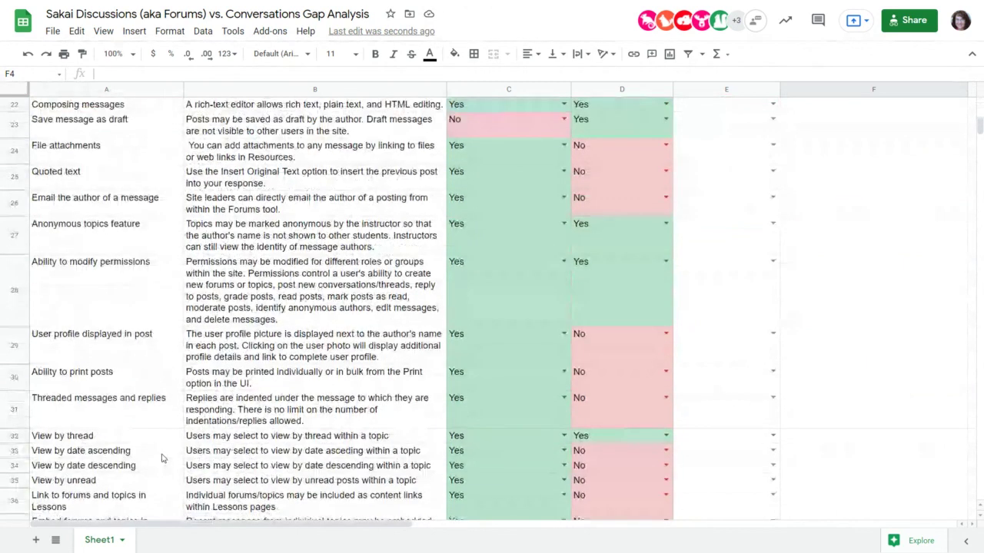
pyautogui.scroll(10, 161, 459)
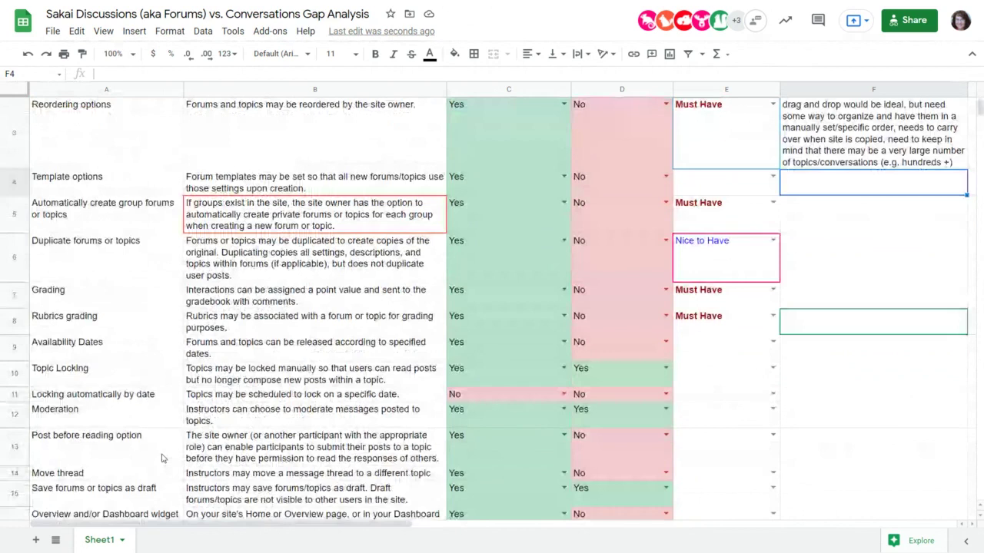
pyautogui.scroll(2, 162, 459)
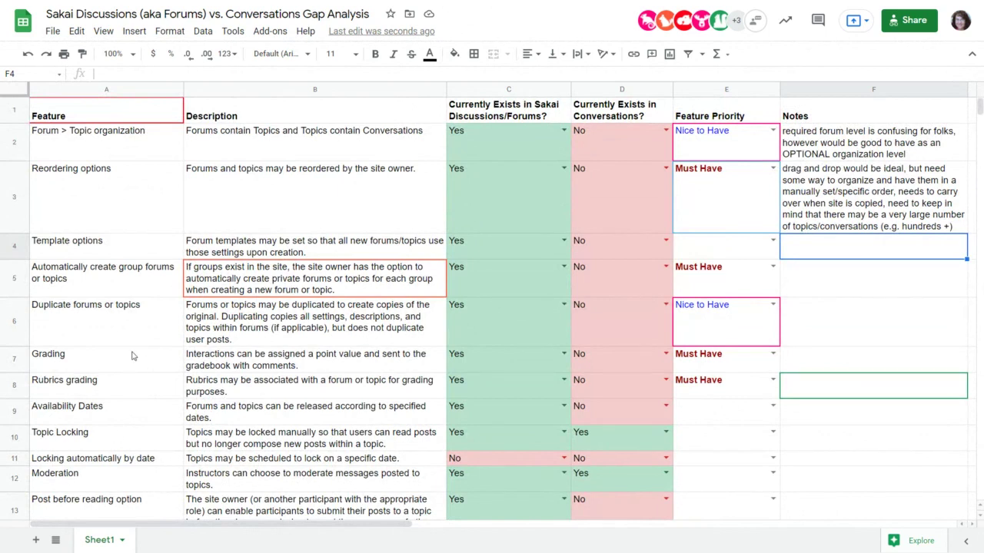
# Step: Set the Feature Priority of Template options to Not Needed
pyautogui.click(126, 259)
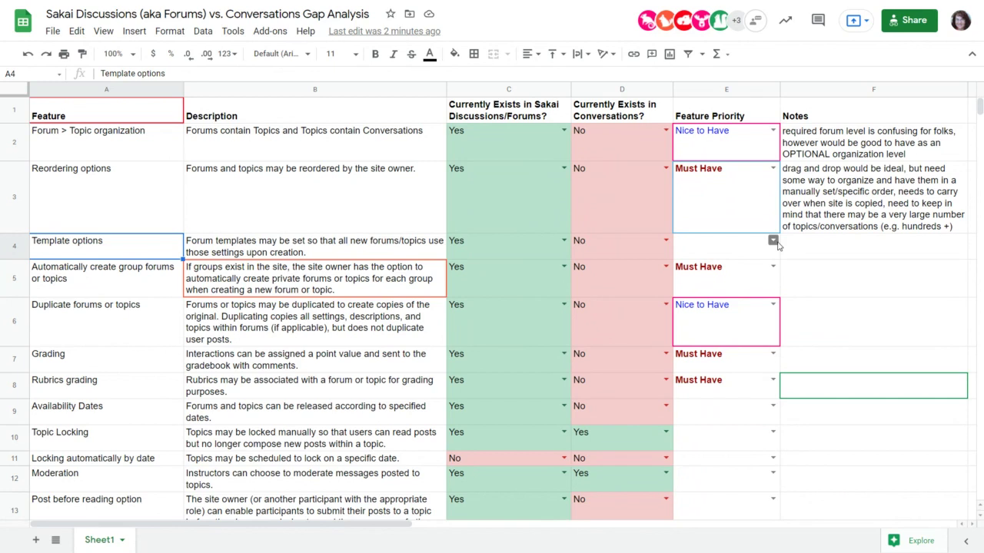
pyautogui.click(773, 241)
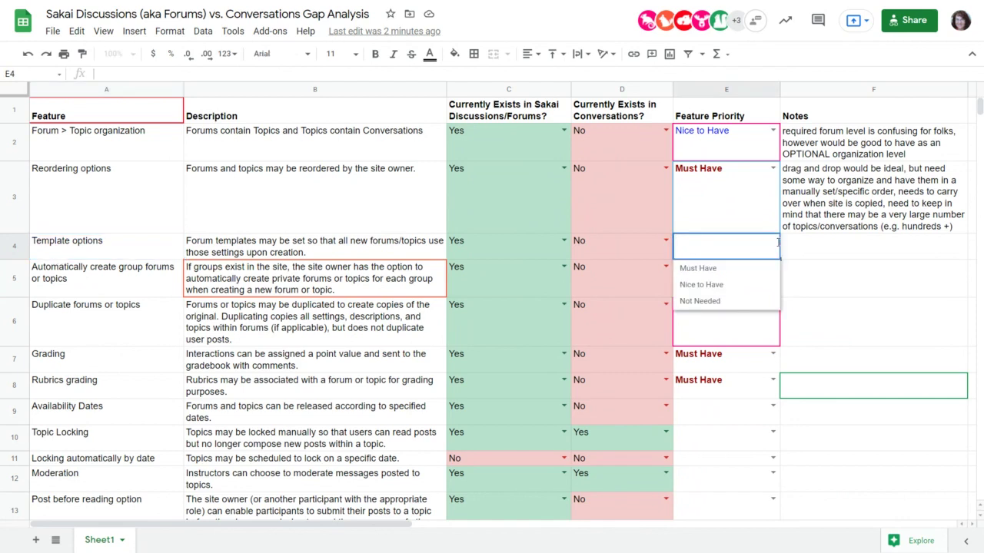
pyautogui.click(735, 306)
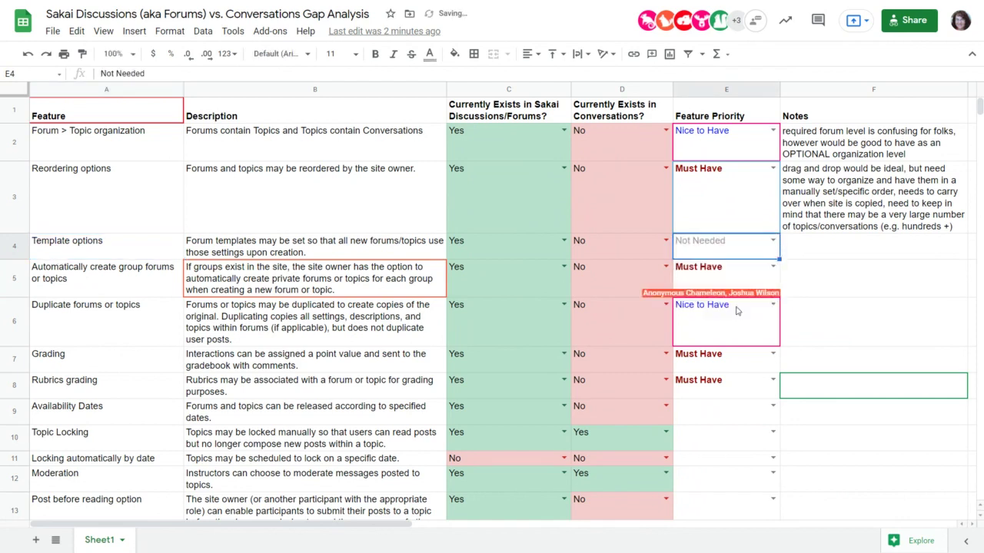
pyautogui.click(813, 259)
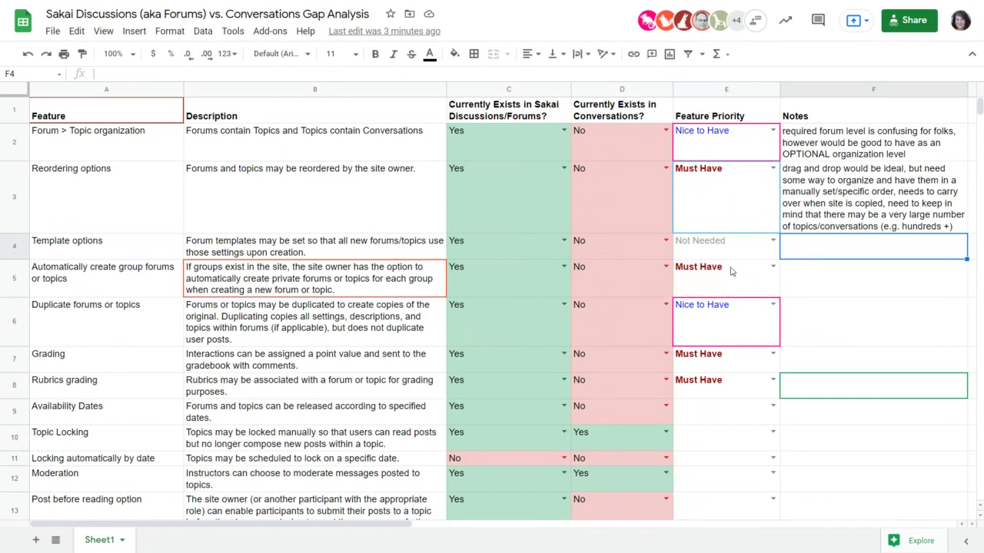
# Step: Review the Duplicate forms or topics entry, and open "group topic - team 1" in the Sakai Conversations tool
pyautogui.click(152, 333)
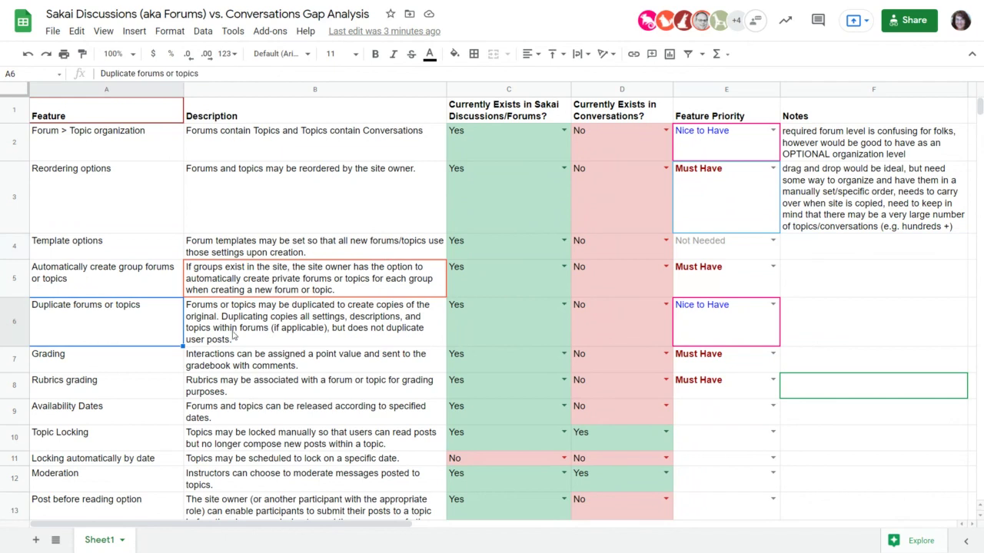
pyautogui.click(361, 344)
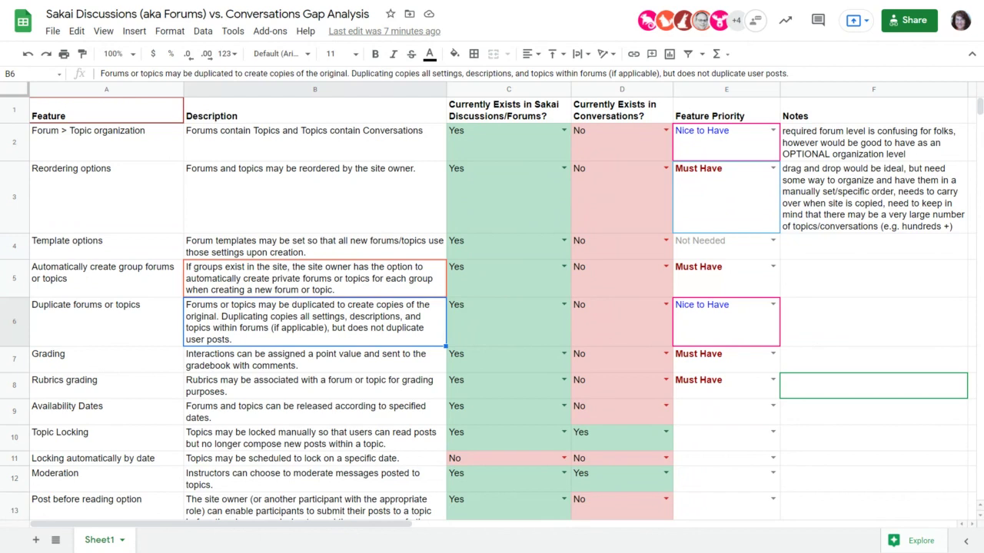
pyautogui.moveTo(338, 549); pyautogui.dragTo(623, 2)
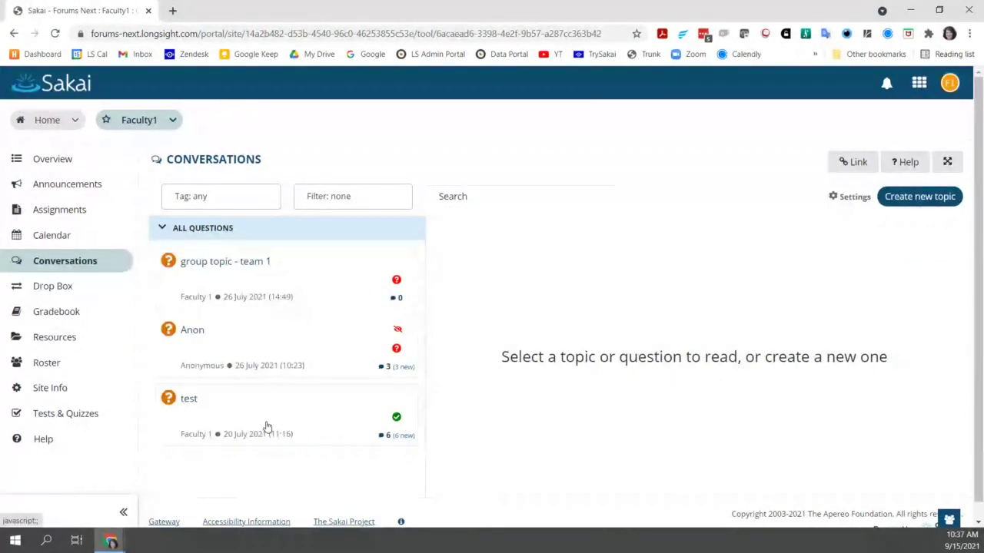
pyautogui.click(289, 278)
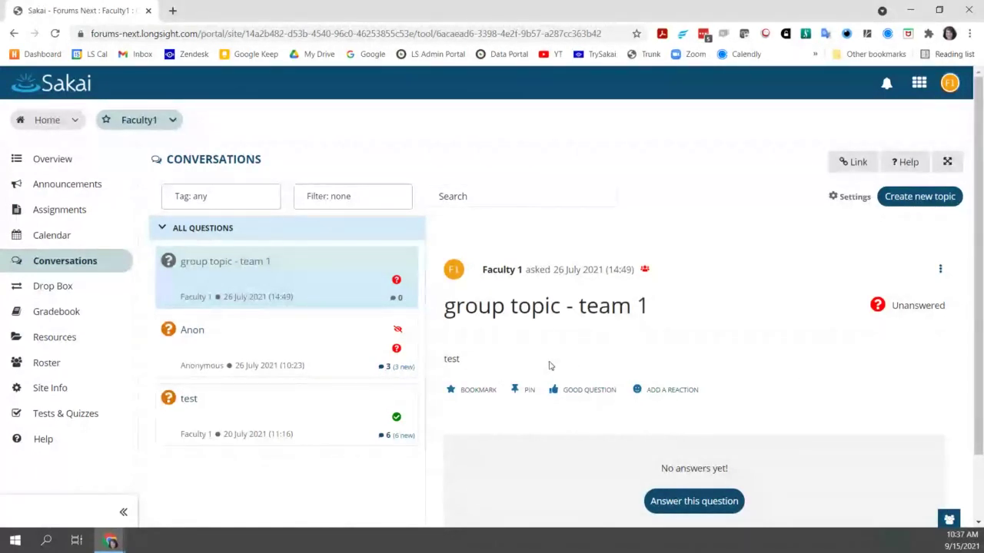
pyautogui.moveTo(549, 366); pyautogui.dragTo(443, 355)
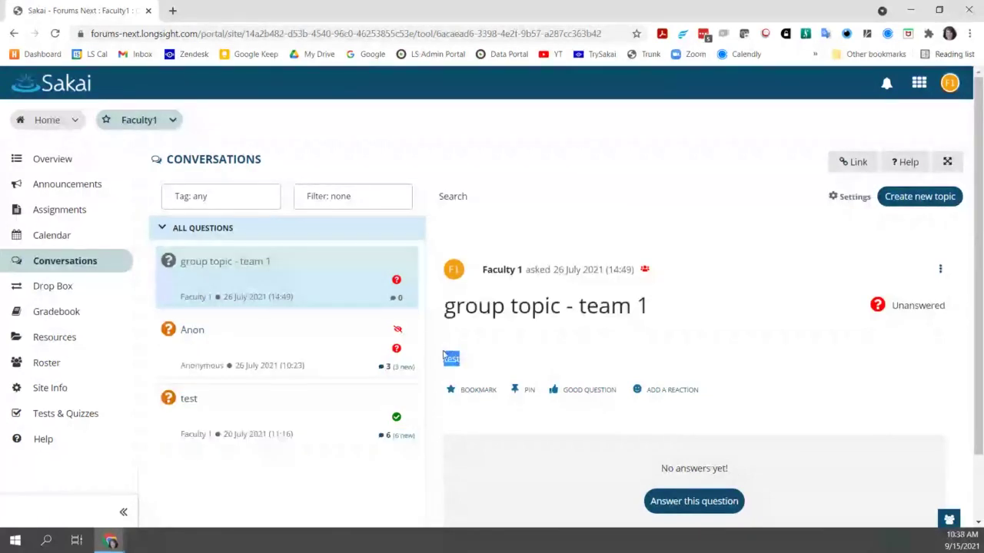
pyautogui.click(703, 357)
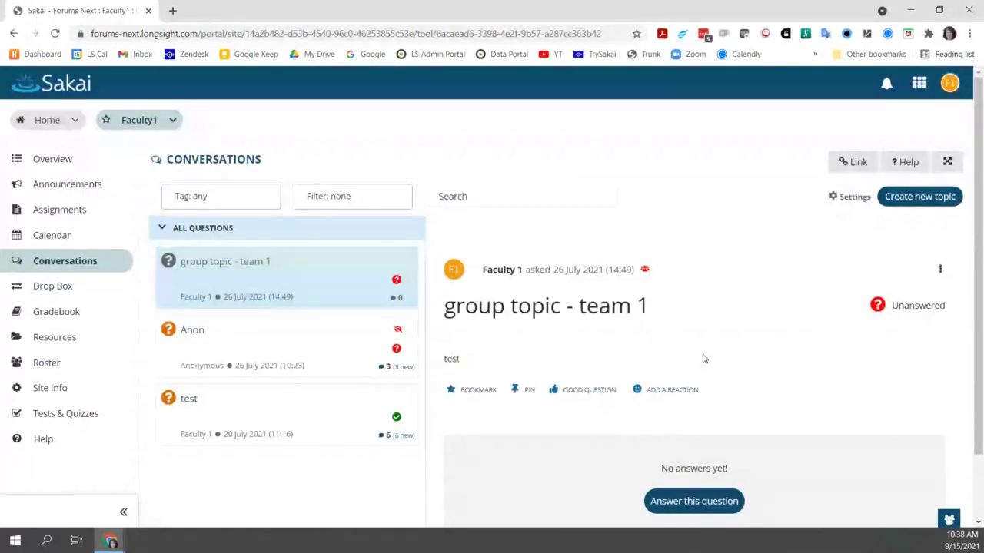
# Step: Open "group topic - team 1" for editing, inspect its form, and go back to the topic without changes
pyautogui.click(940, 269)
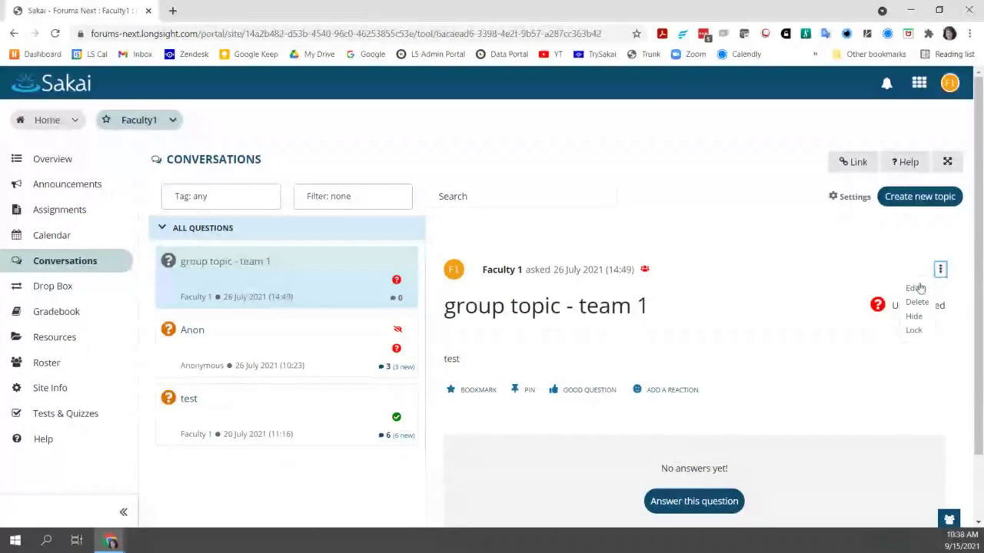
pyautogui.click(915, 289)
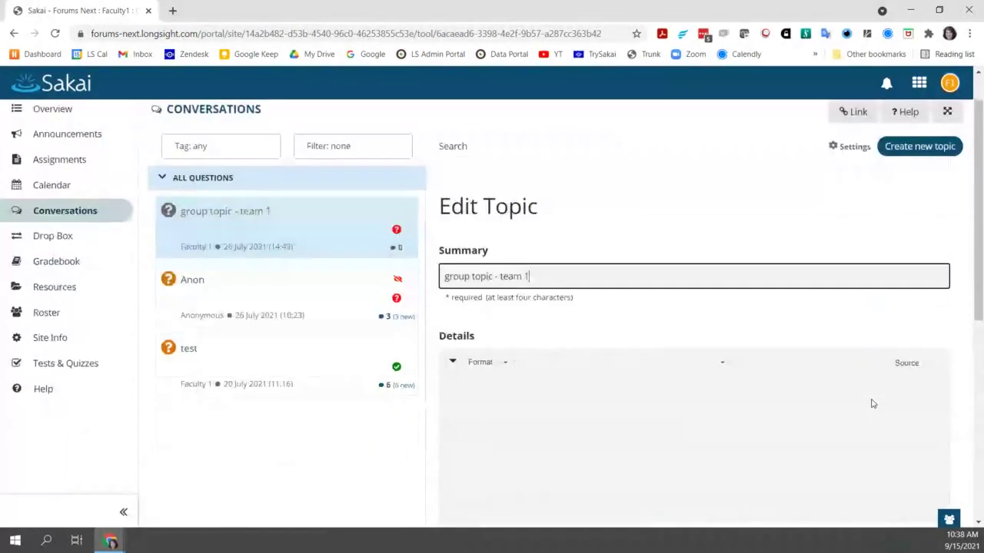
pyautogui.scroll(-2, 872, 399)
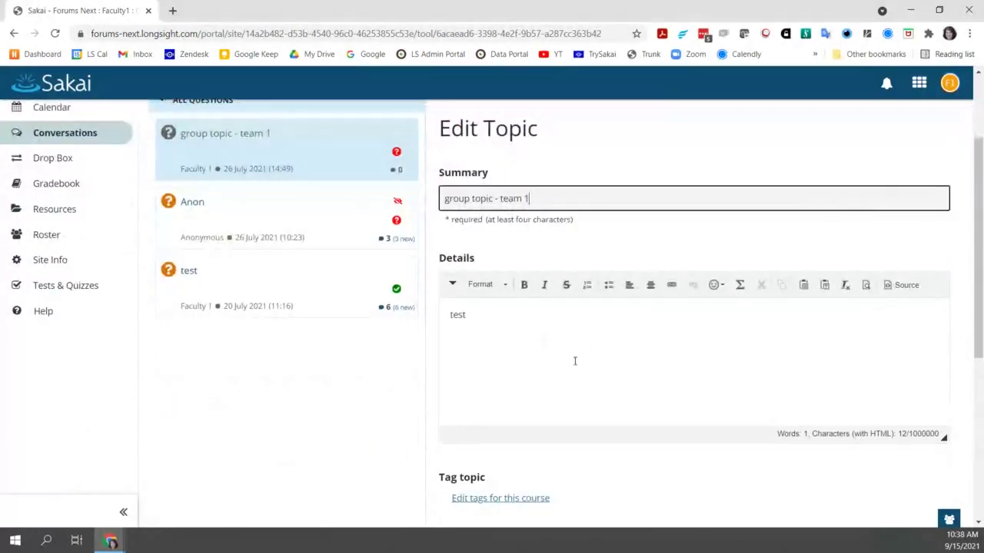
pyautogui.scroll(2, 584, 341)
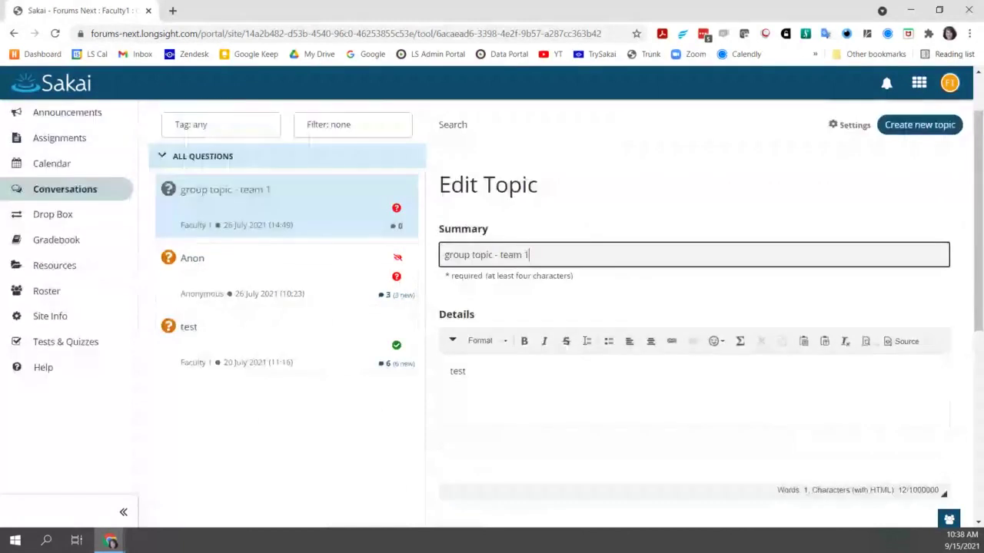
pyautogui.click(611, 283)
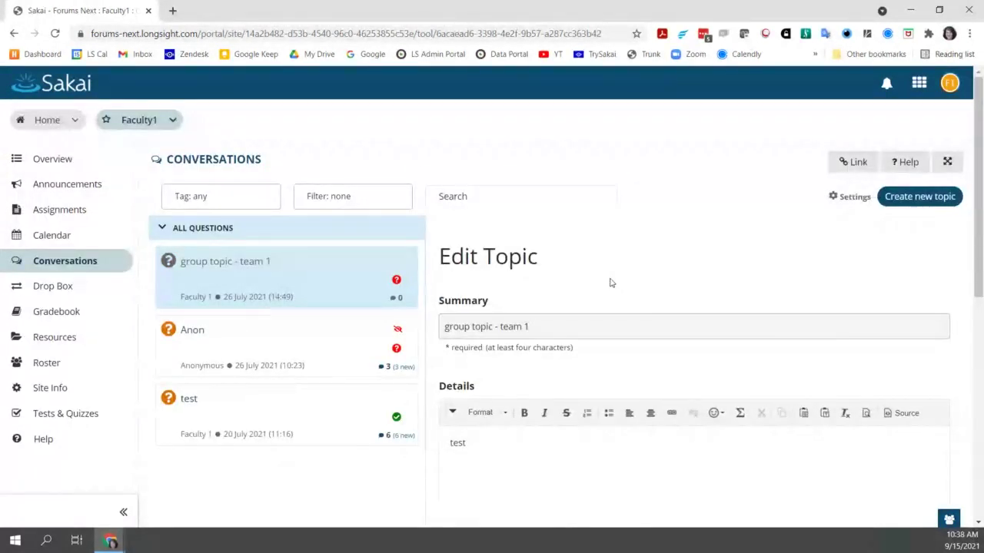
pyautogui.click(360, 281)
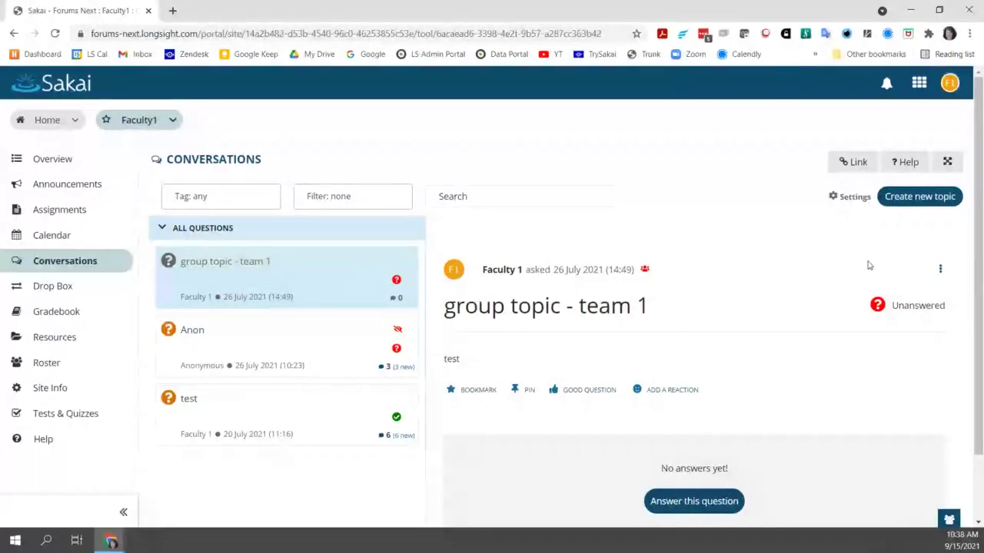
# Step: Check which actions are offered for "group topic - team 1" and return to the gap analysis spreadsheet in Google Sheets
pyautogui.click(940, 268)
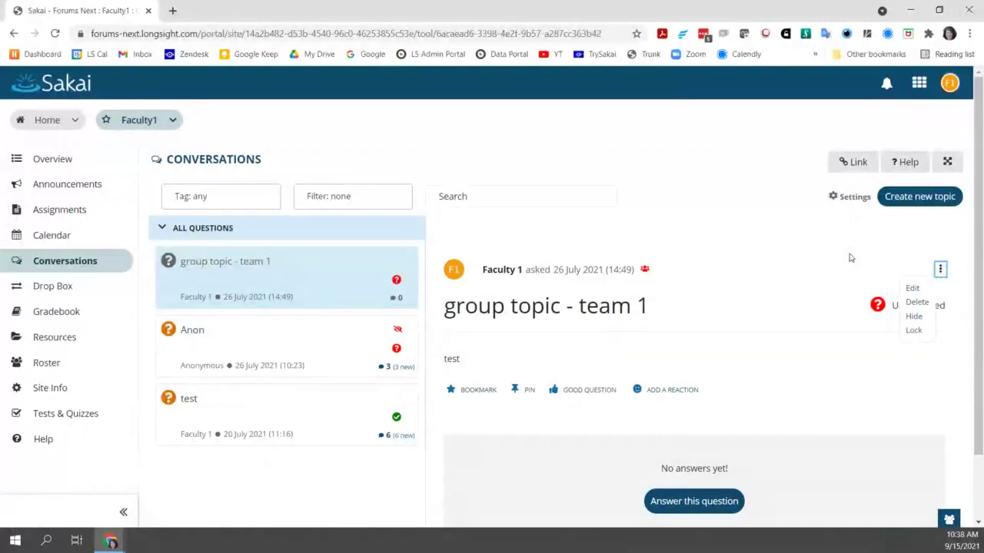
pyautogui.click(941, 269)
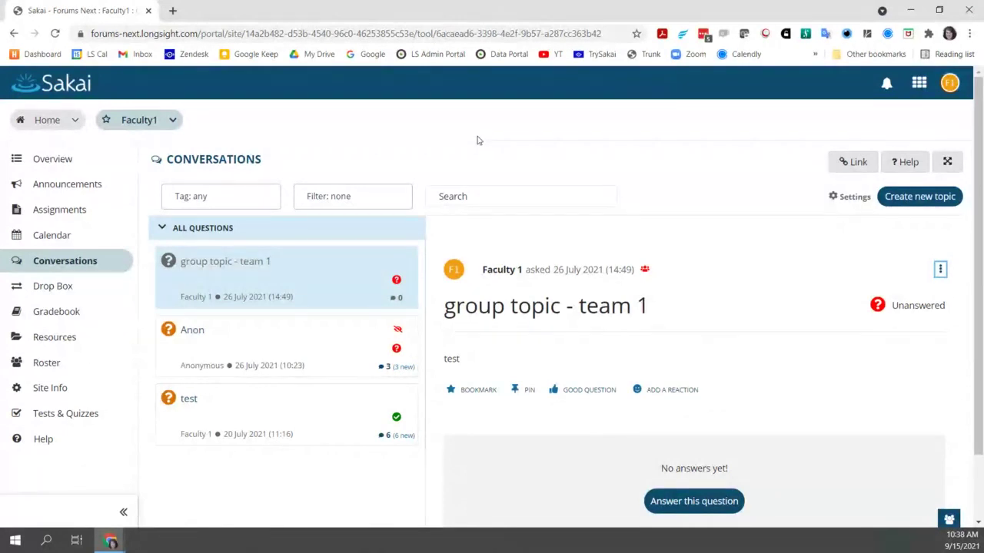
pyautogui.click(911, 12)
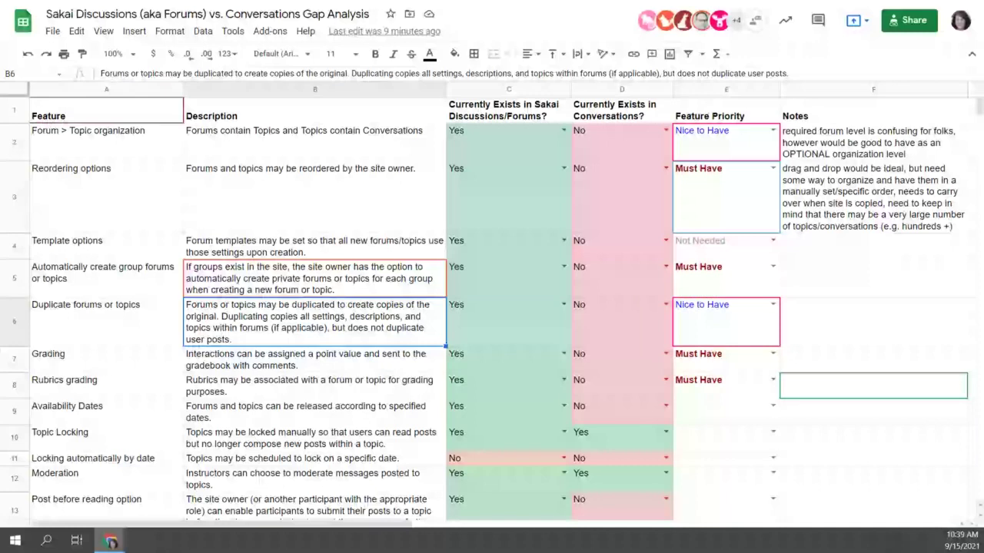
# Step: Set the Feature Priority of Duplicate forums or topics to Must Have
pyautogui.click(774, 304)
pyautogui.click(715, 362)
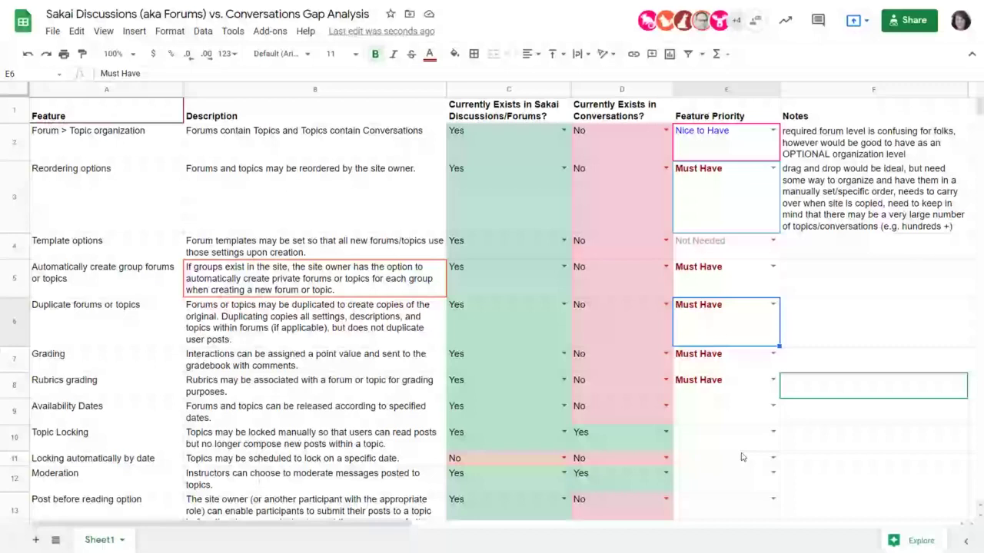
# Step: Add the Grading note "needs to be a lot more intuitive than the current forums tool, better interaction with gradebook"
pyautogui.click(83, 369)
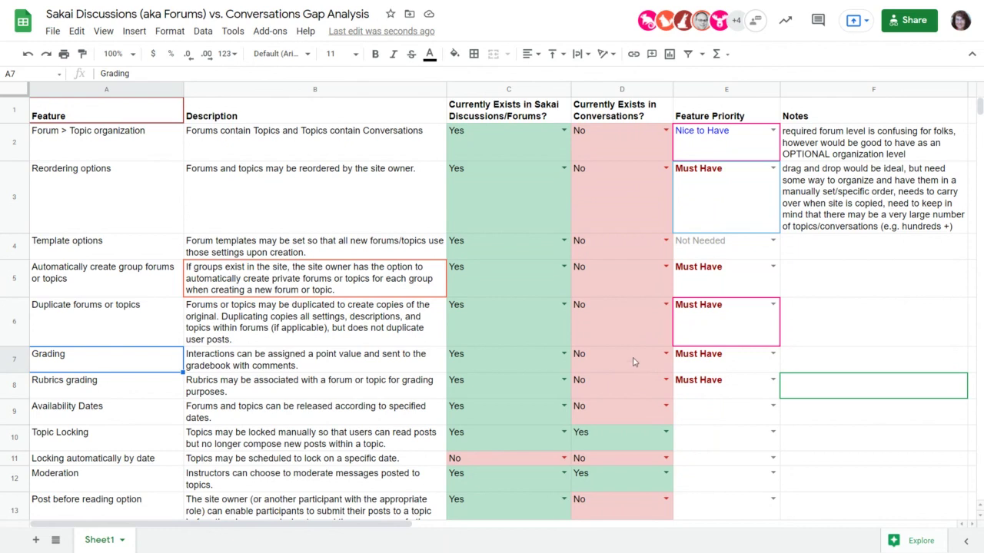
pyautogui.click(713, 367)
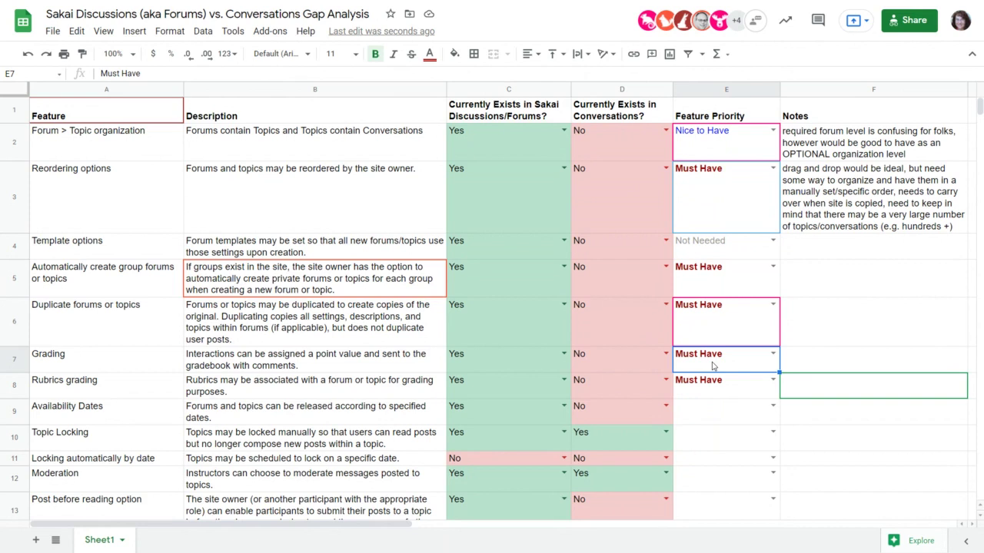
pyautogui.click(801, 365)
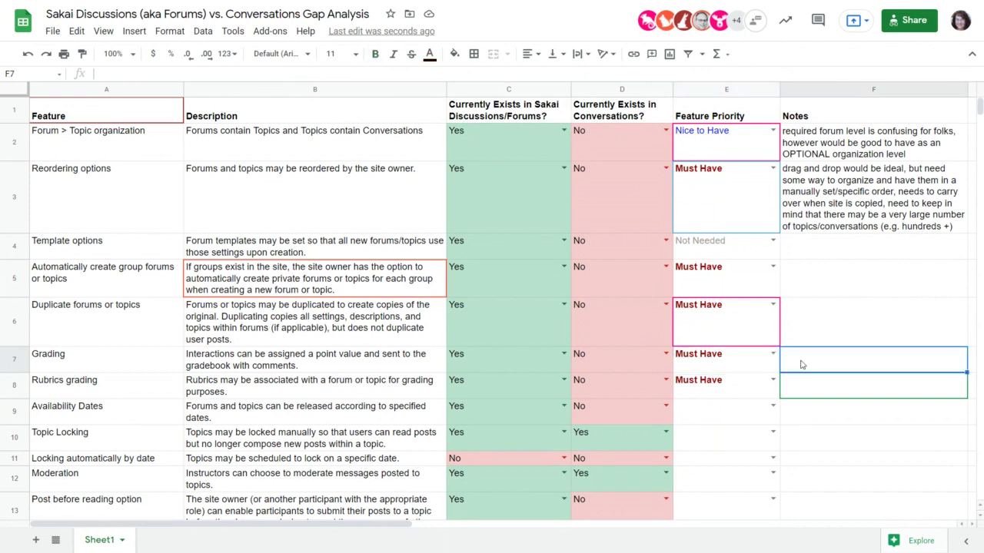
pyautogui.write('needs to be a ')
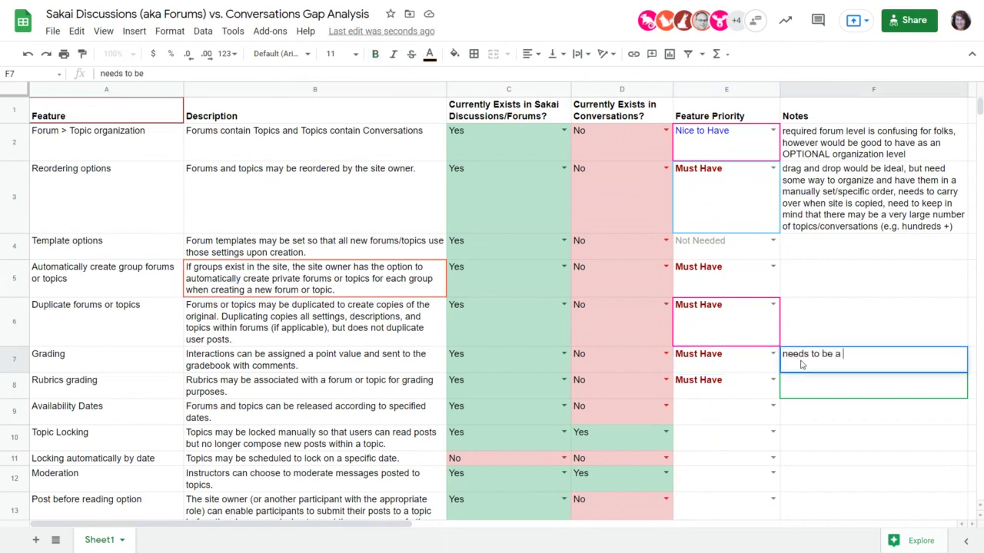
pyautogui.write('lot more intu')
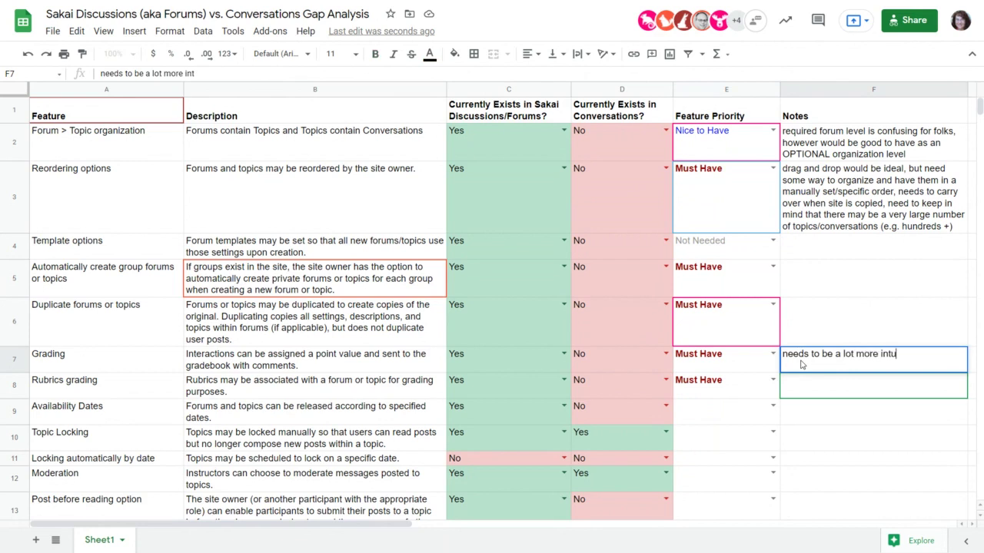
pyautogui.write('itive than the current ')
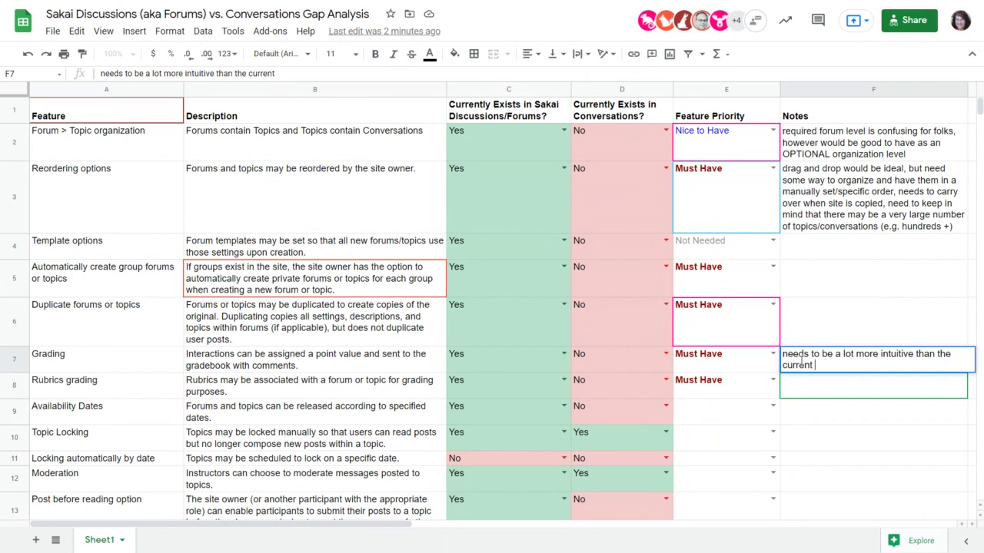
pyautogui.write('forums too')
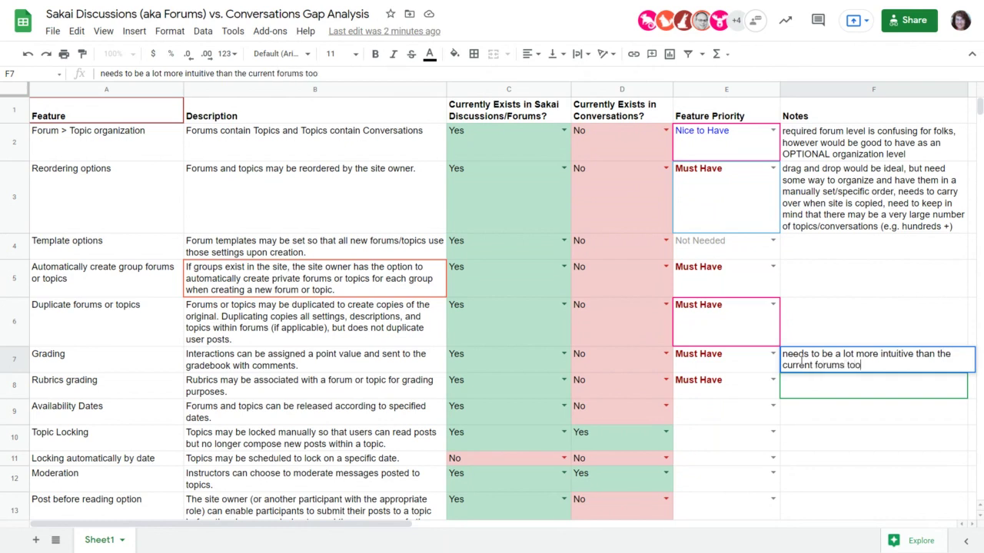
pyautogui.write('l, better intera')
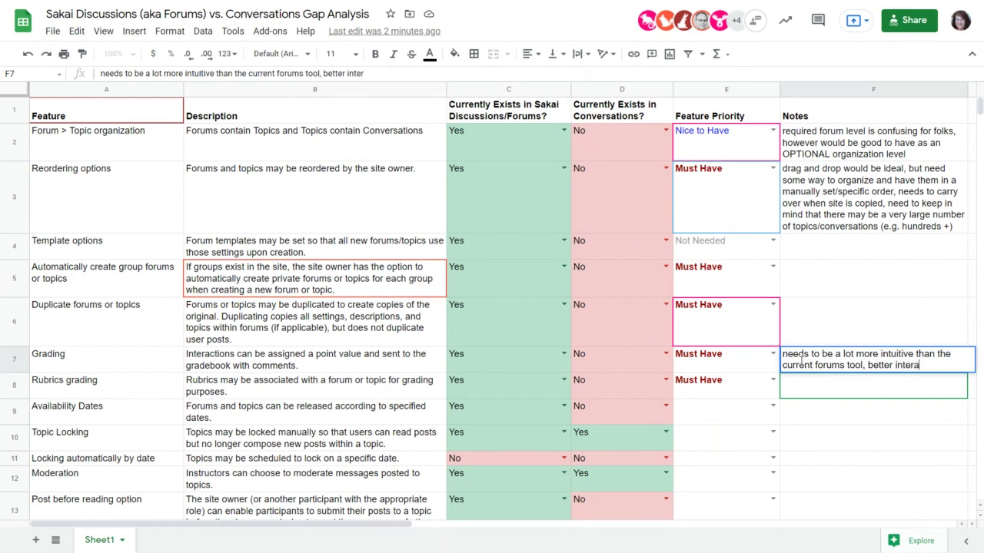
pyautogui.write('ction with gradebook')
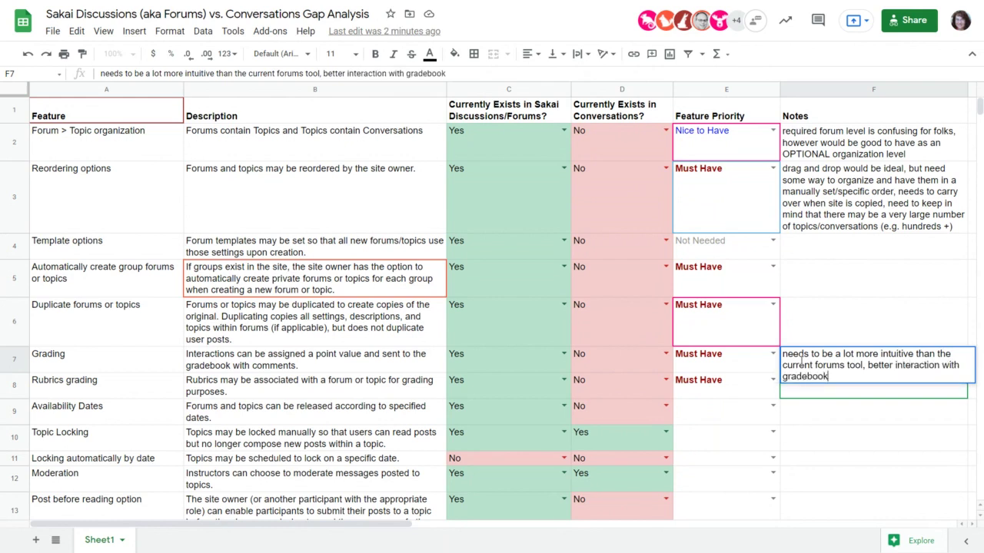
pyautogui.press('Return')
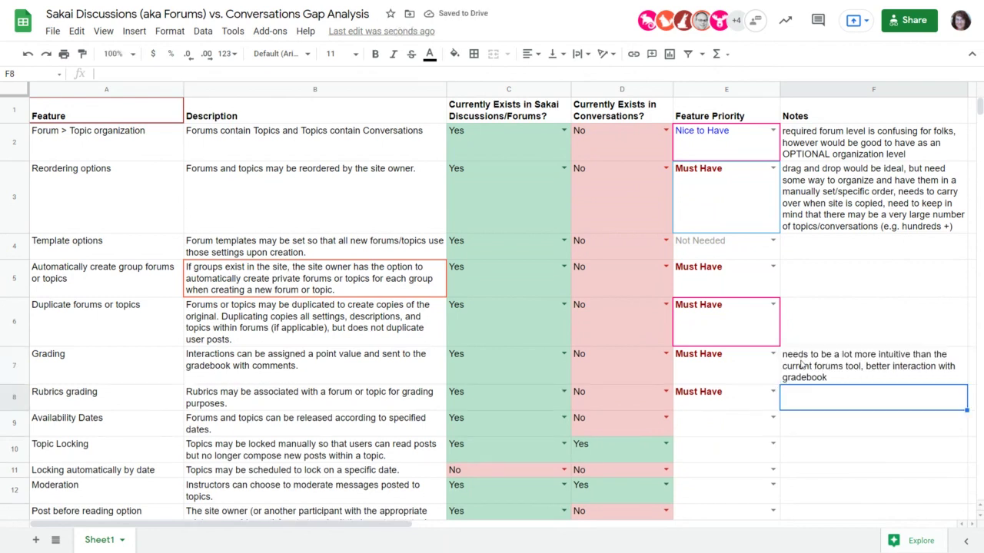
# Step: Add the note "rubrics in particular are very awkward and frustrating to link to gradebook" for Rubrics grading
pyautogui.write('rubrics in')
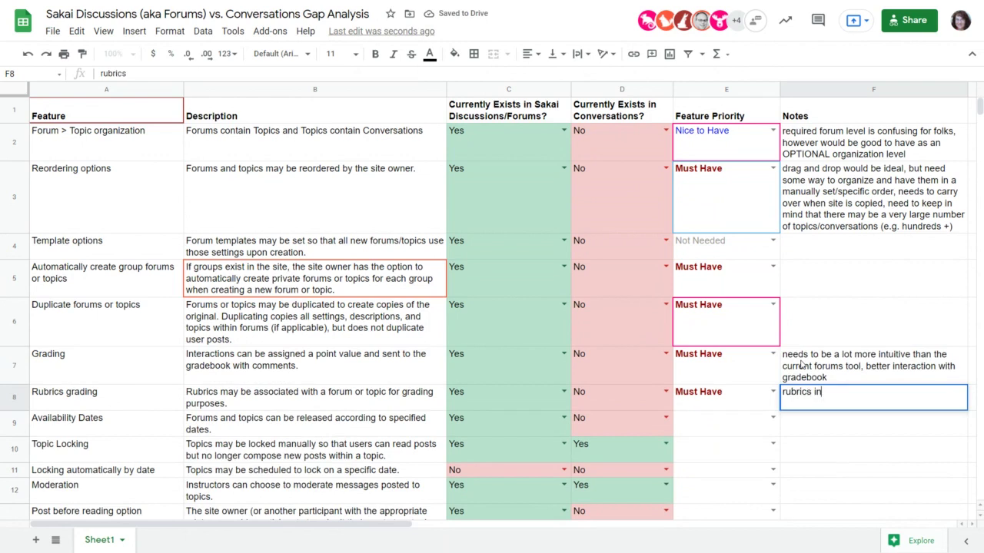
pyautogui.write(' particular a')
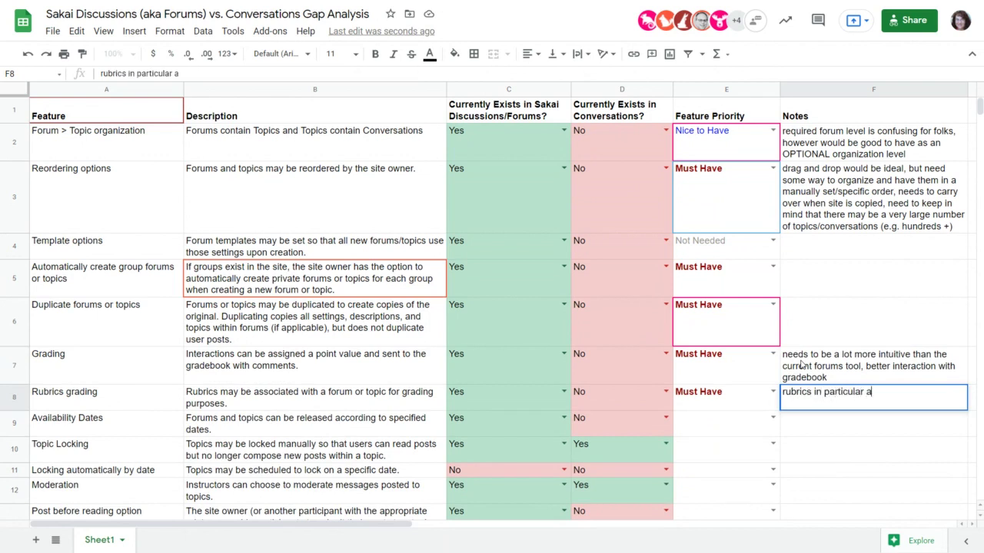
pyautogui.write('re very awkward')
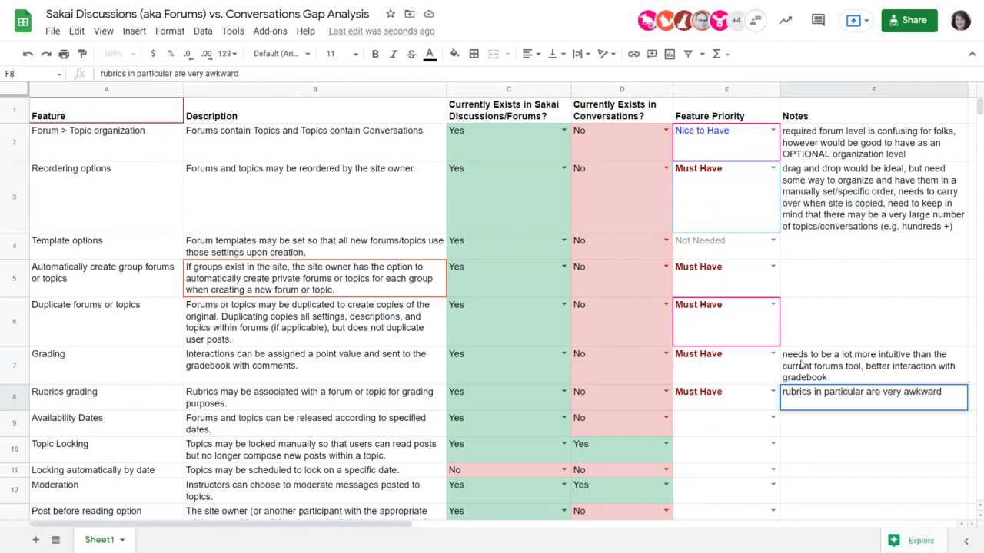
pyautogui.write(' and frustr')
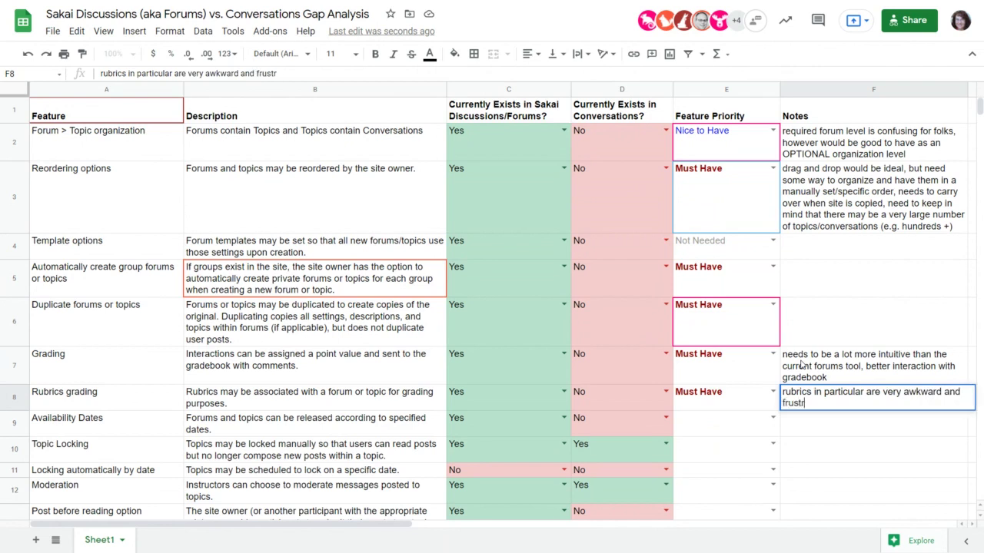
pyautogui.write('ating to link to ')
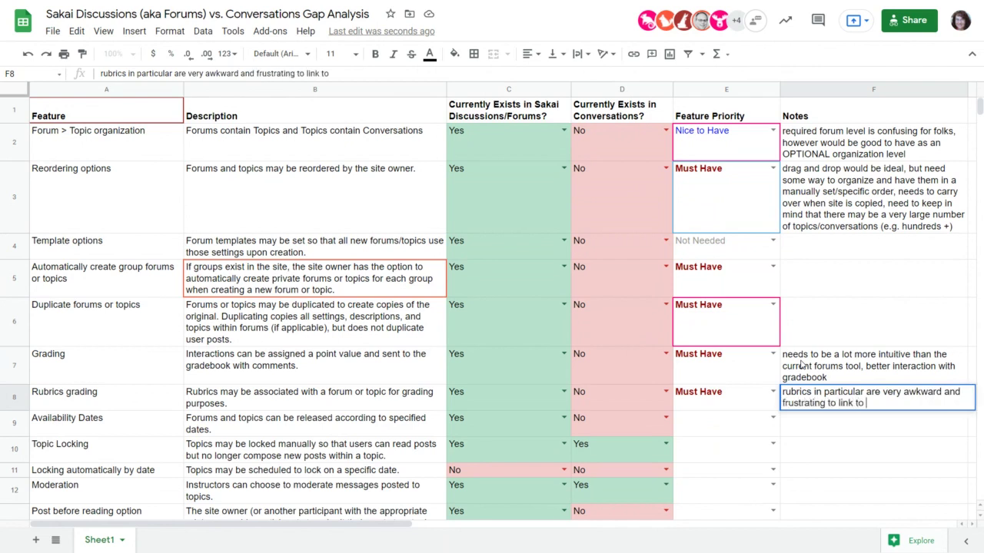
pyautogui.write('gradebook')
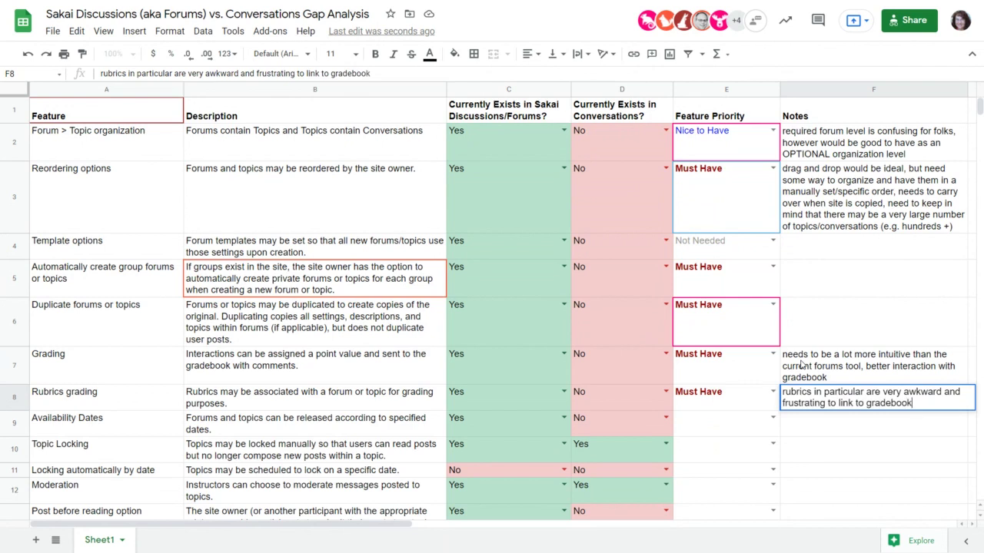
pyautogui.press('Return')
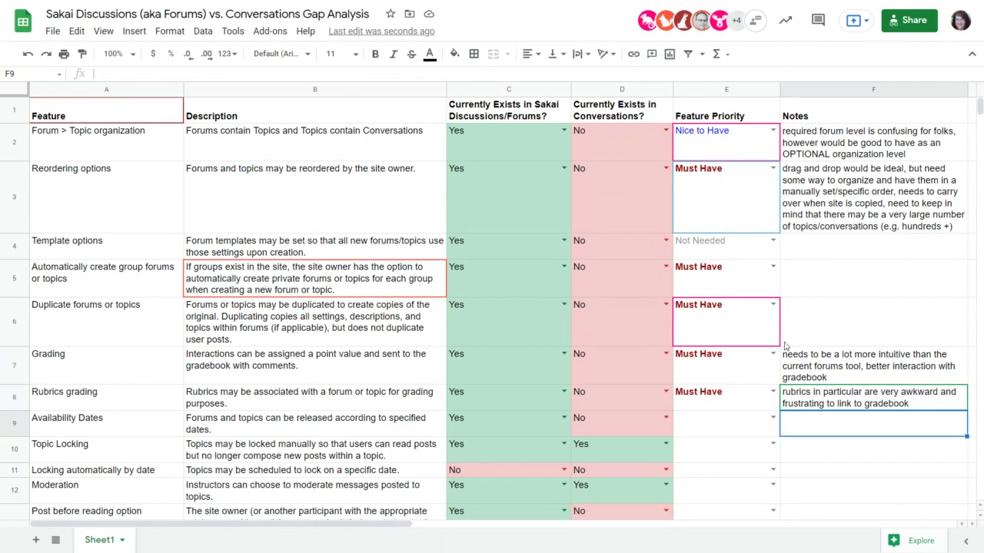
# Step: Append ", students need to be able to see grade in the forum" to the Grading note
pyautogui.click(851, 378)
pyautogui.doubleClick(851, 376)
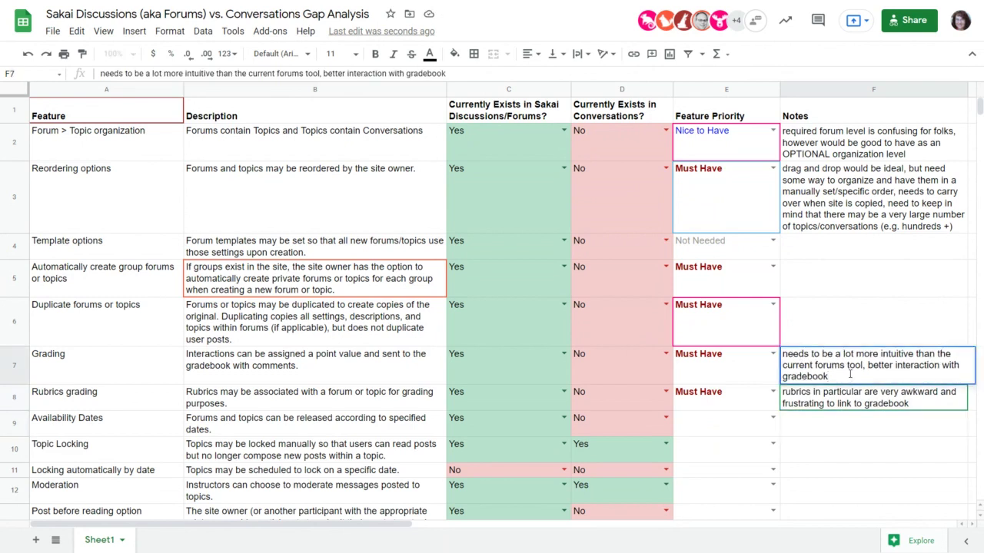
pyautogui.write(', stuyden')
pyautogui.press('BackSpace')
pyautogui.press('BackSpace')
pyautogui.press('BackSpace')
pyautogui.press('BackSpace')
pyautogui.write('dents ')
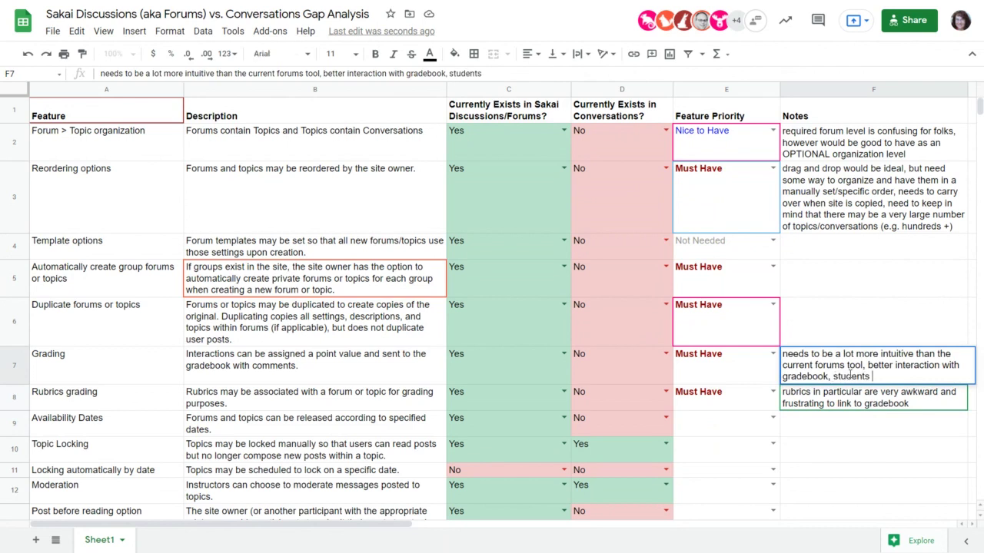
pyautogui.write('need to be able tos')
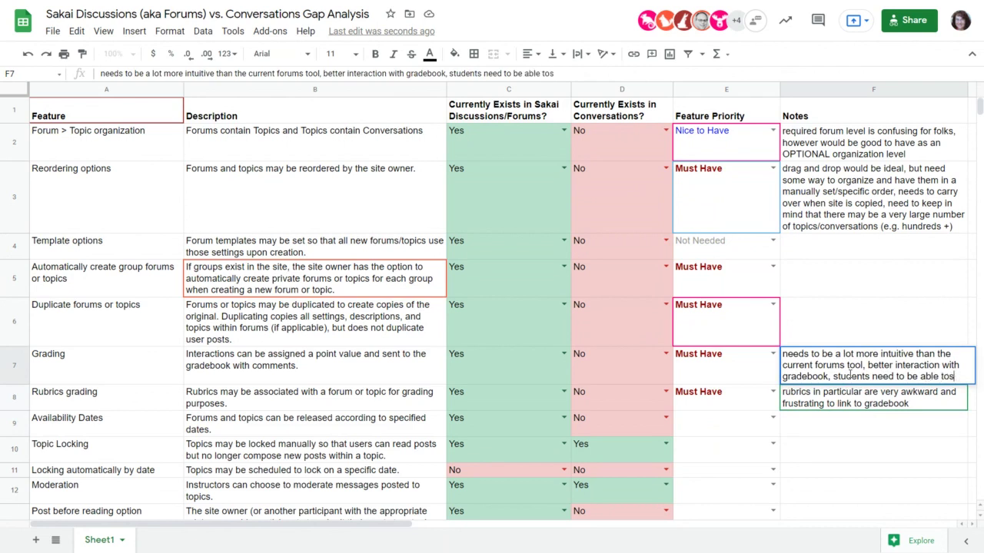
pyautogui.press('BackSpace')
pyautogui.write('see g')
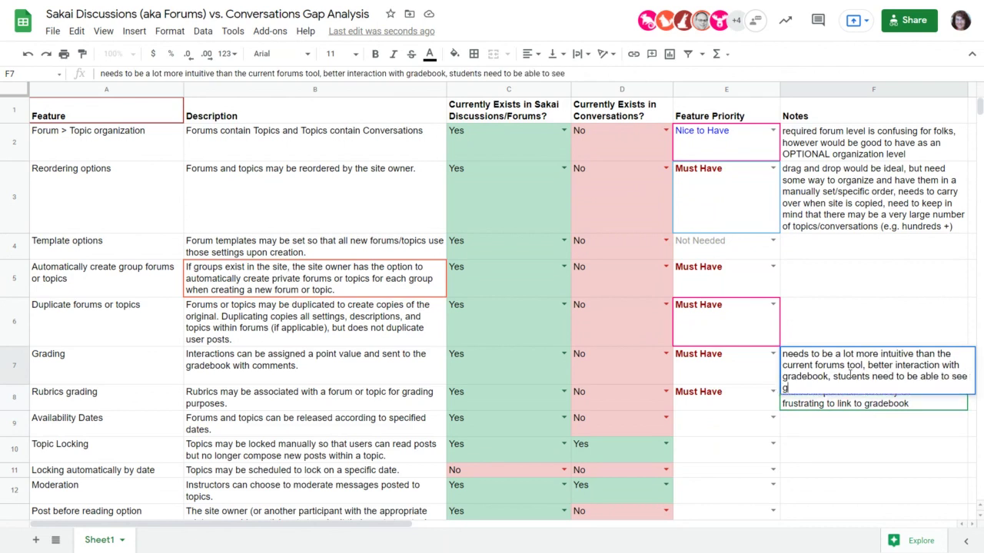
pyautogui.write('rade in the ')
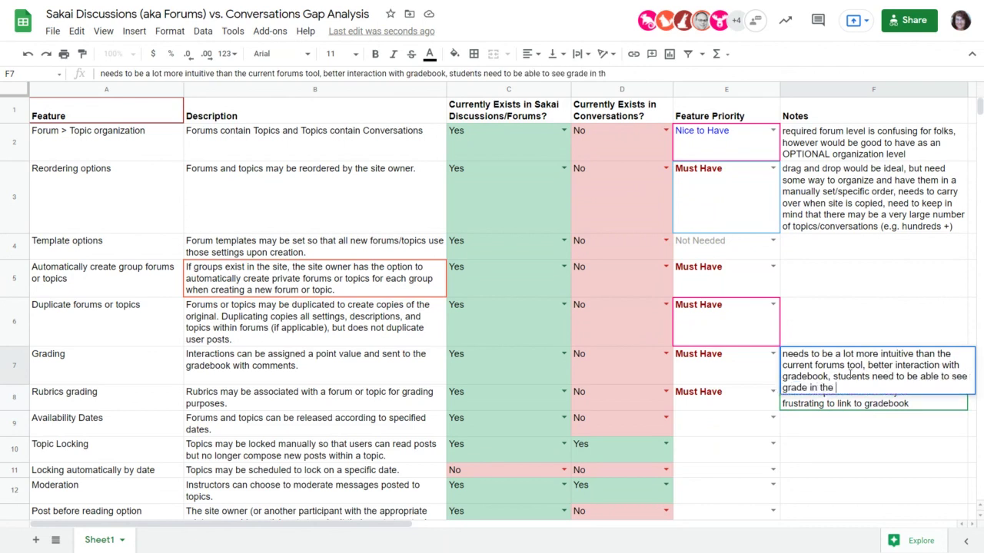
pyautogui.write('forum')
pyautogui.press('Return')
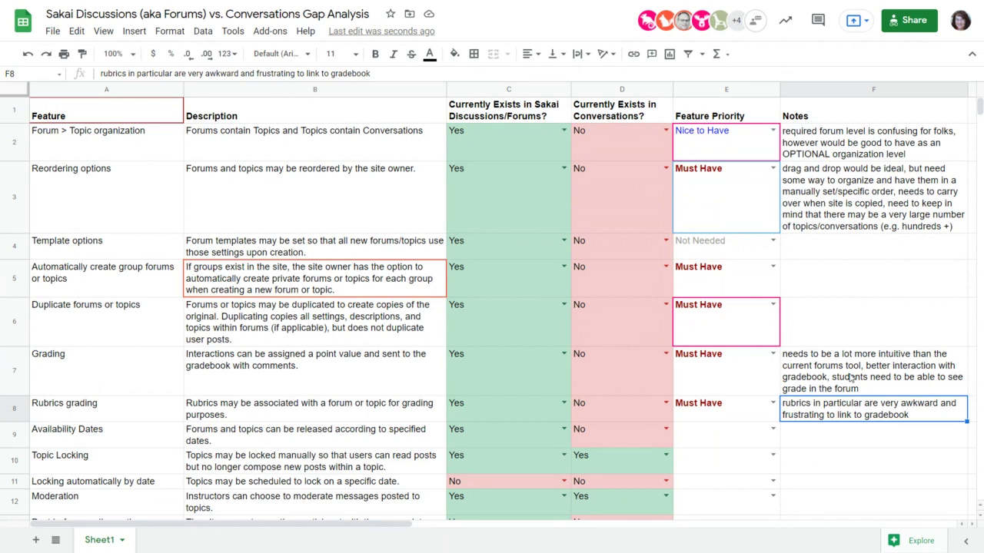
# Step: Extend the Grading note with ", needs to be similar to assignments for consistency"
pyautogui.doubleClick(888, 388)
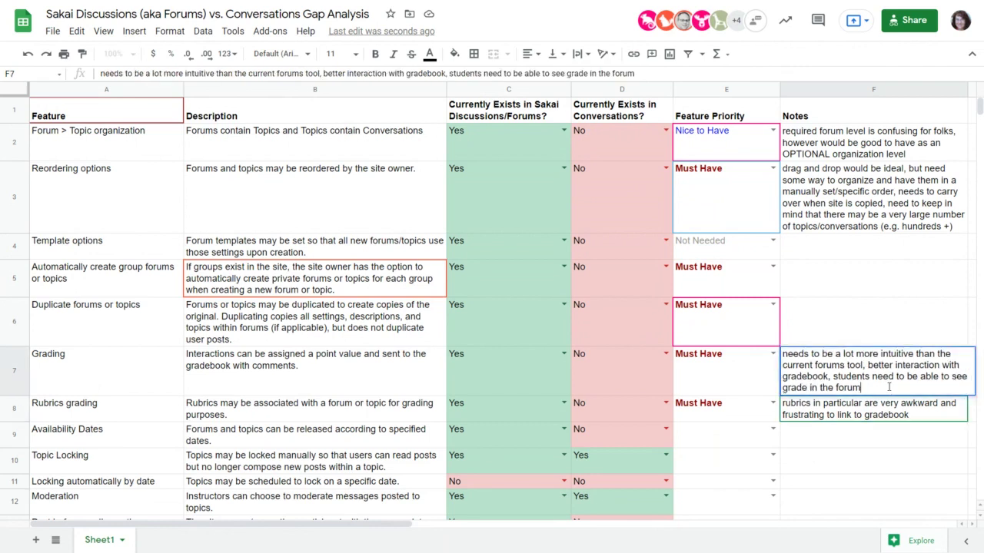
pyautogui.write(', needs to be si')
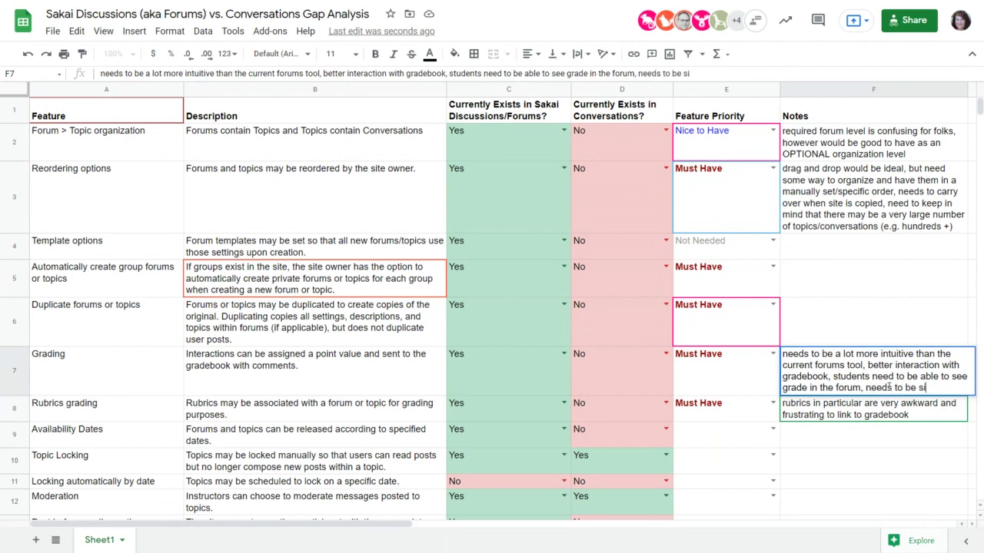
pyautogui.write('milar to assign')
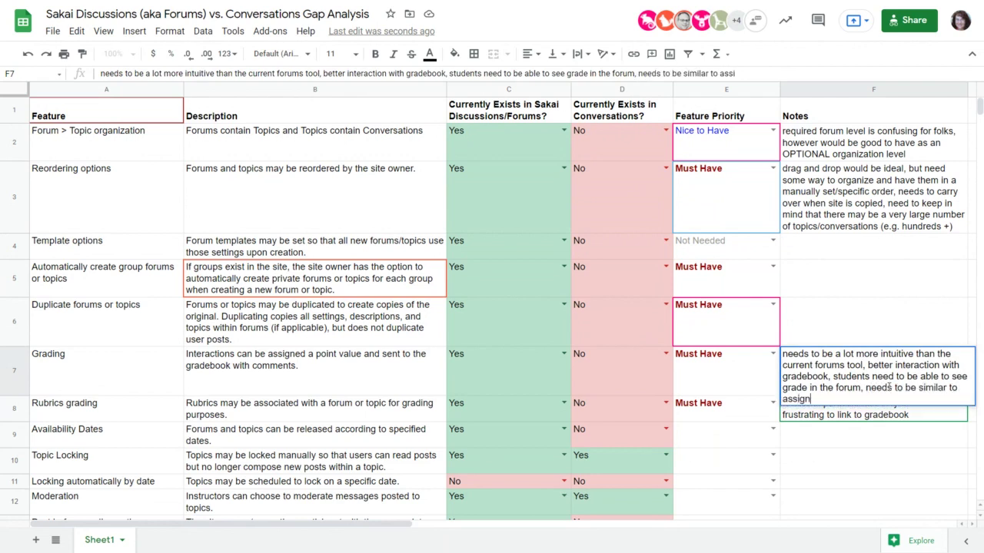
pyautogui.write('ments for consistency')
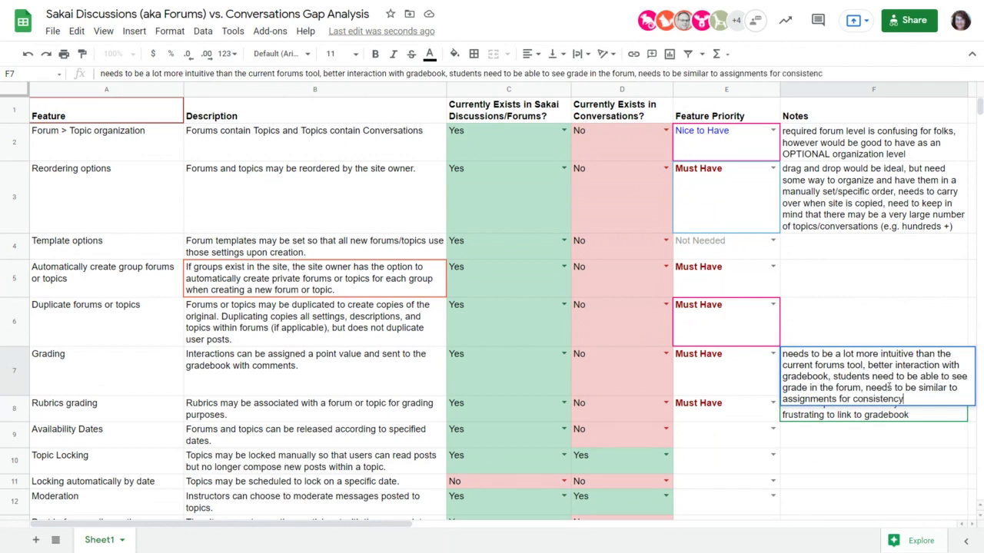
pyautogui.press('Return')
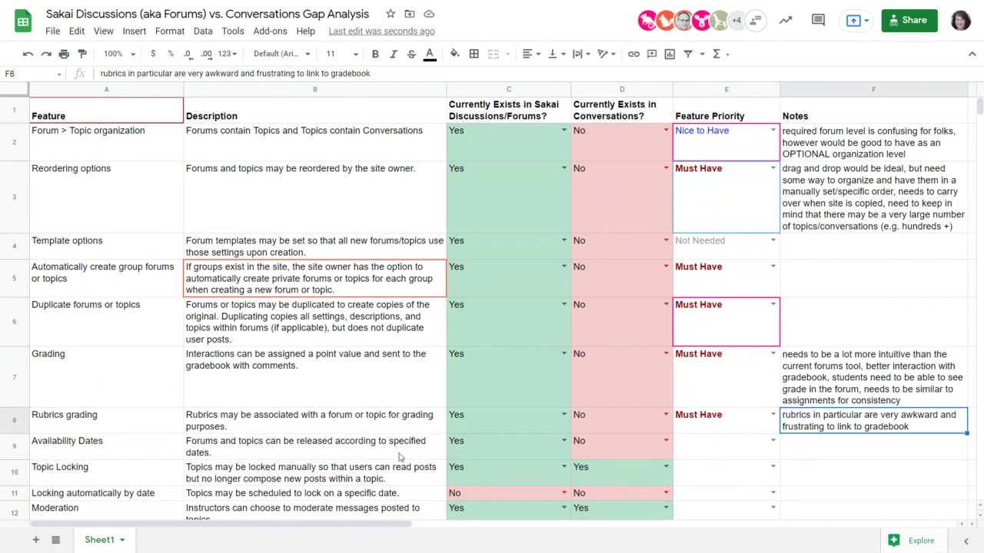
# Step: Add the note "some prefer autolock option to hiding after due date" for the Locking automatically by date feature
pyautogui.click(151, 447)
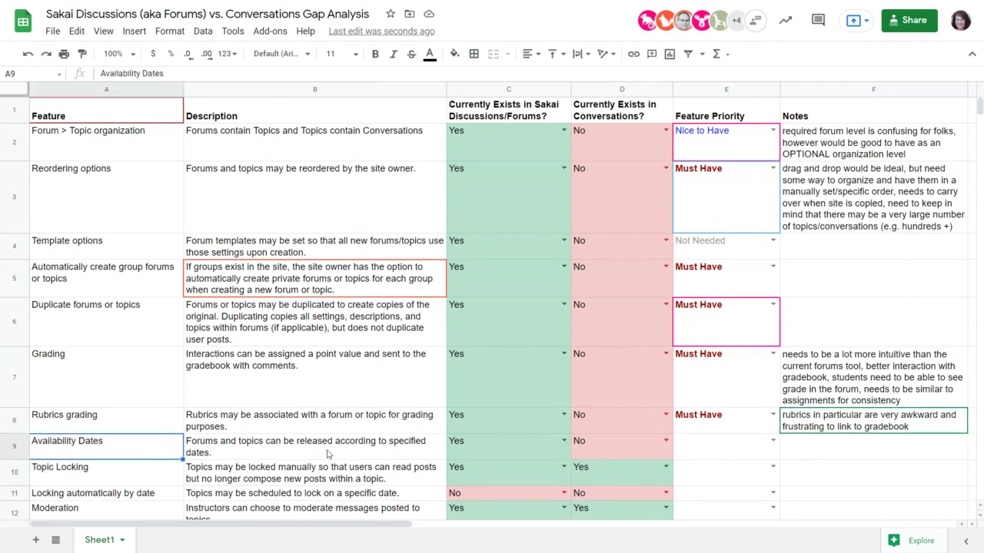
pyautogui.scroll(-3, 323, 454)
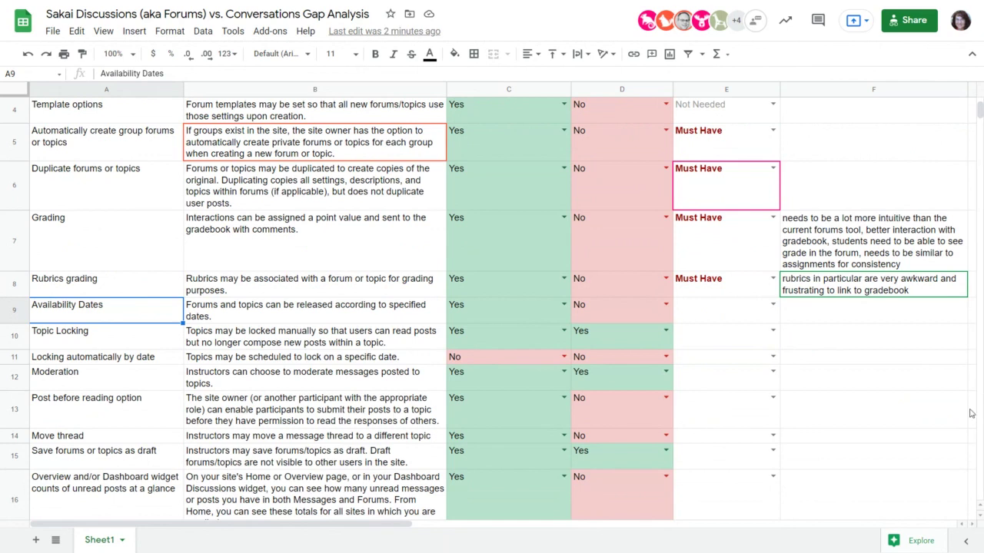
pyautogui.click(836, 363)
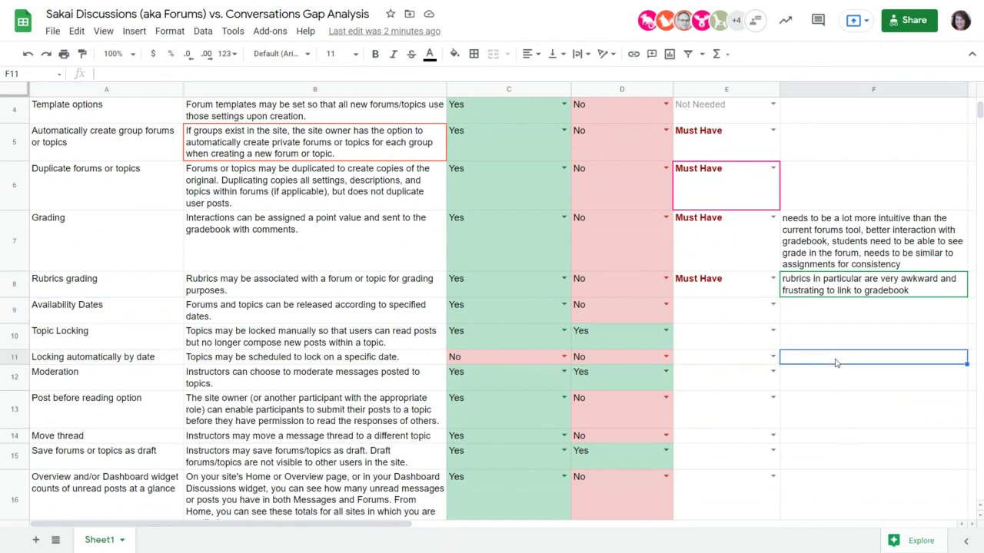
pyautogui.write('some prefer')
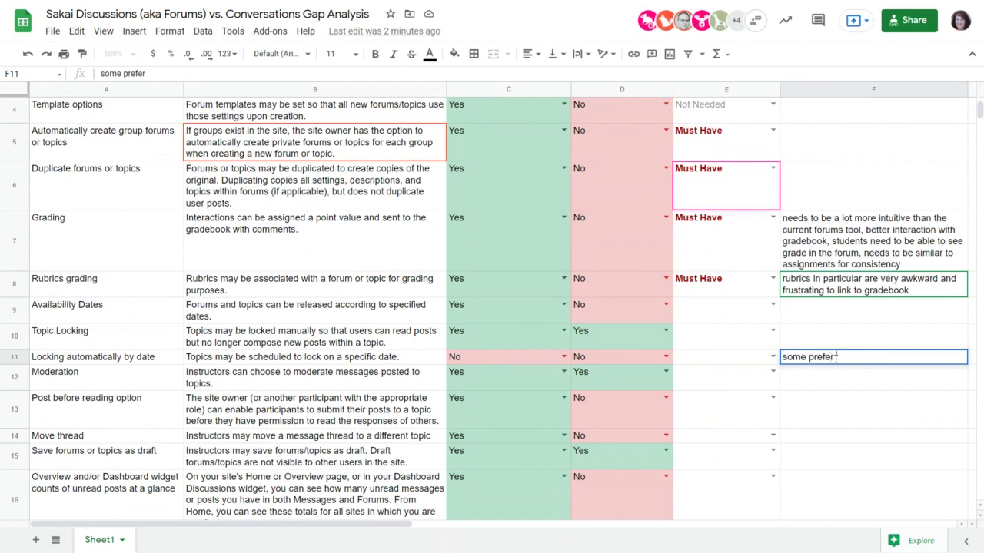
pyautogui.write(' au')
pyautogui.press('BackSpace')
pyautogui.write('utolock ')
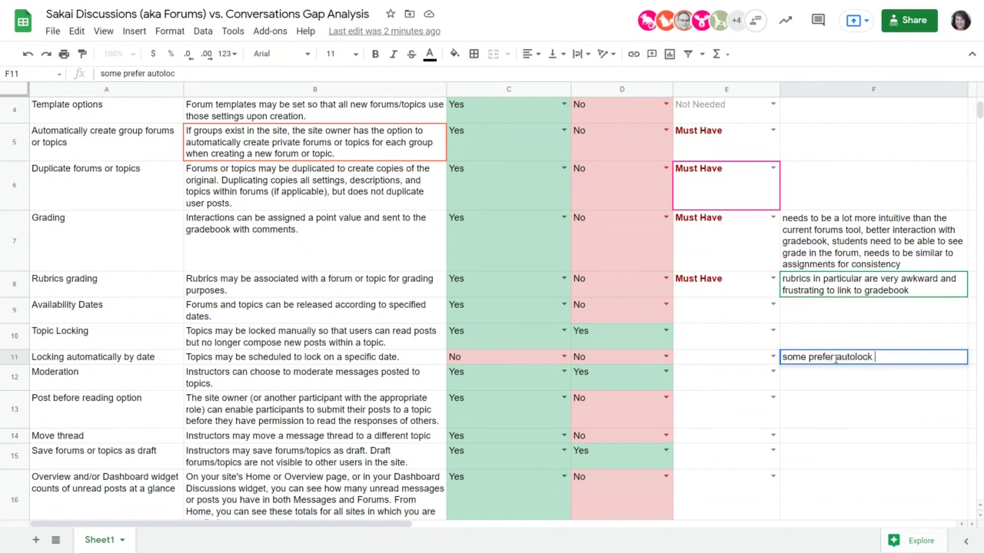
pyautogui.write('option to hiding af')
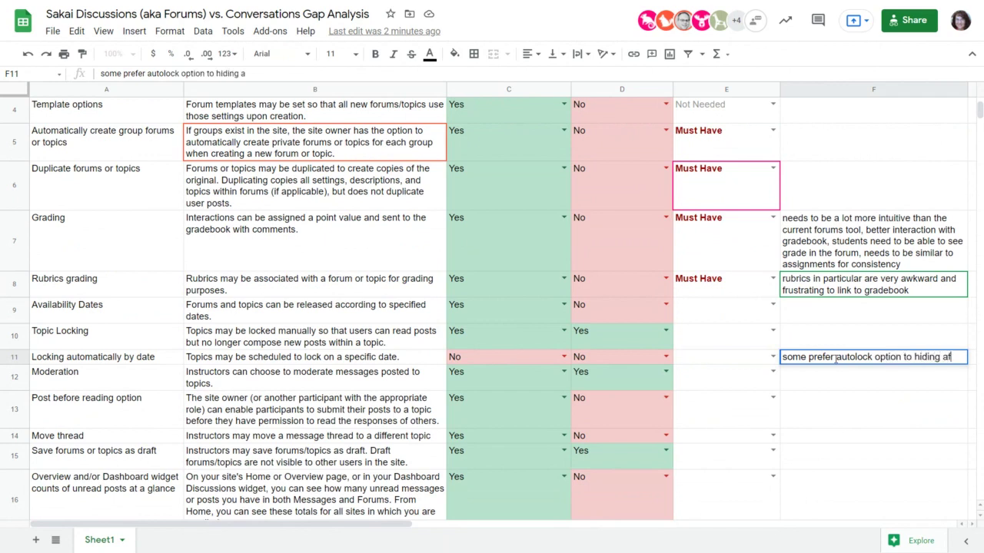
pyautogui.write('ter due date')
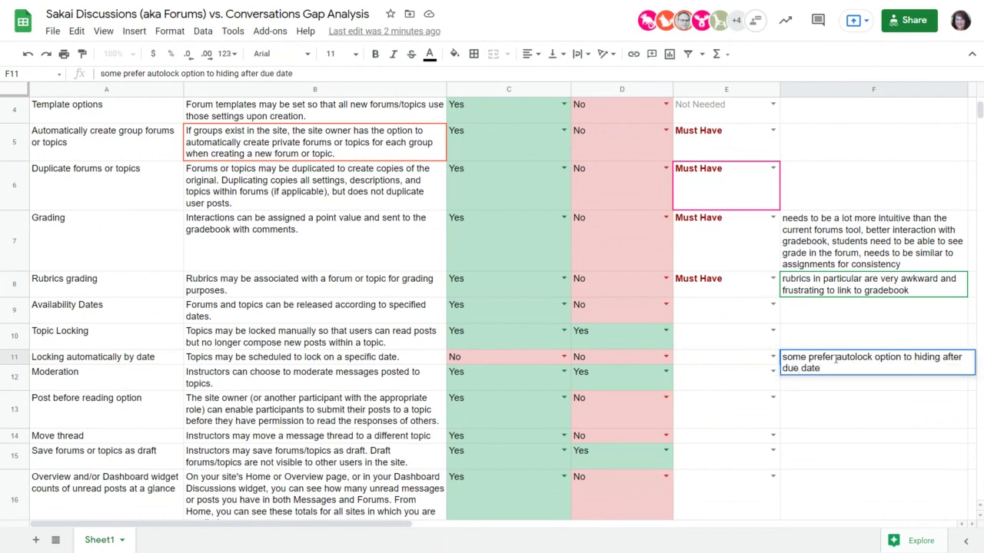
pyautogui.press('Return')
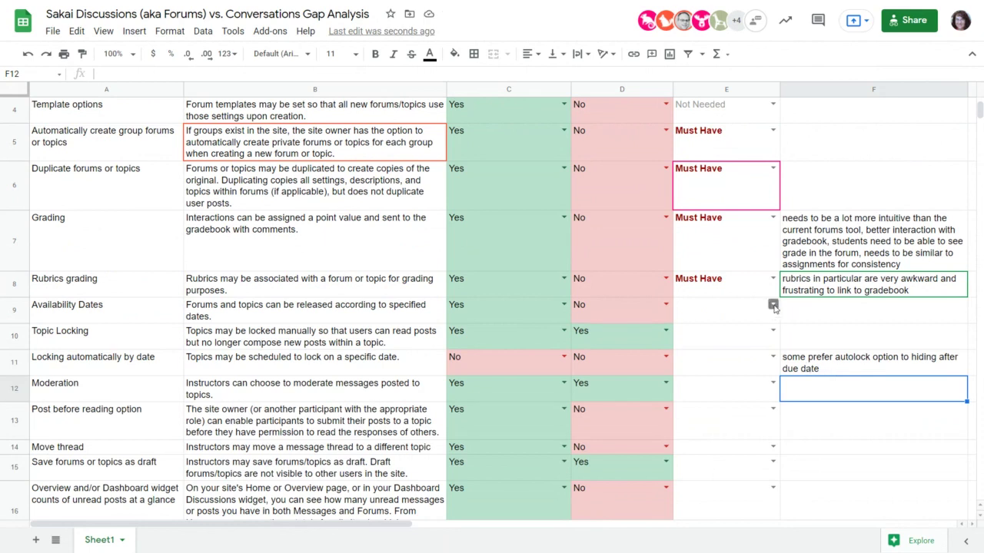
# Step: Set the feature priority of both Availability Dates and Topic Locking to Must Have
pyautogui.click(774, 305)
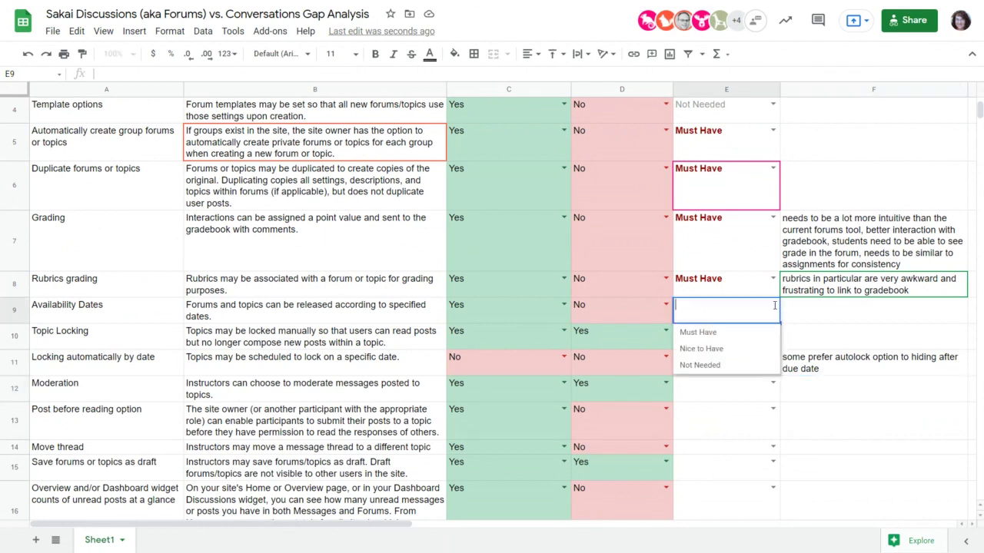
pyautogui.click(697, 332)
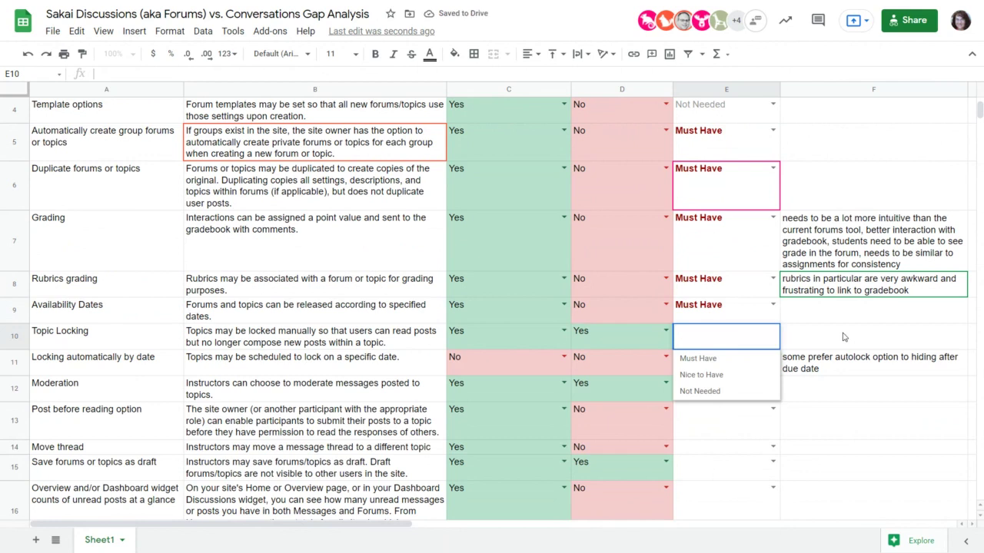
pyautogui.click(737, 361)
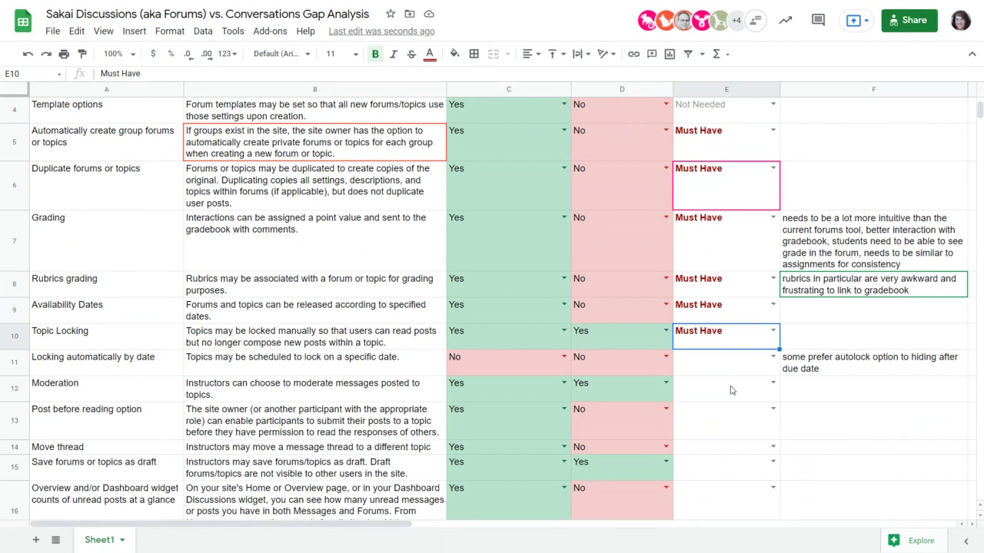
# Step: Add the Topic Locking note: would be good if it were labeled as "read only"
pyautogui.click(874, 345)
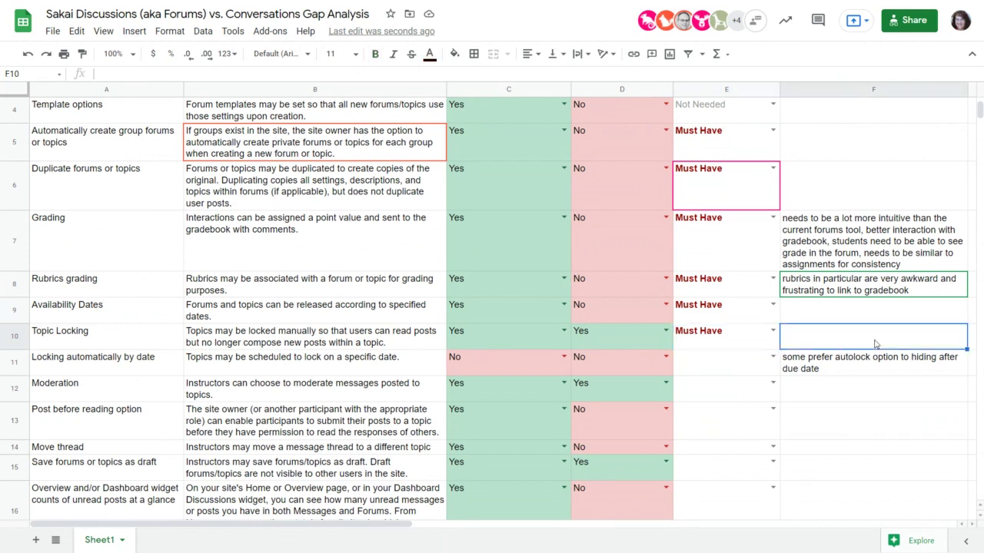
pyautogui.write('would be ')
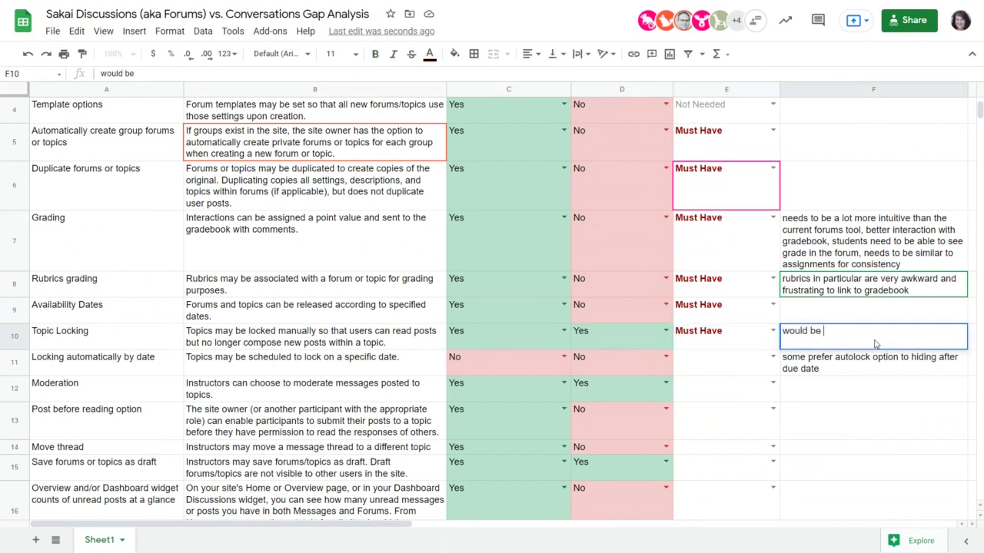
pyautogui.write('good if it were')
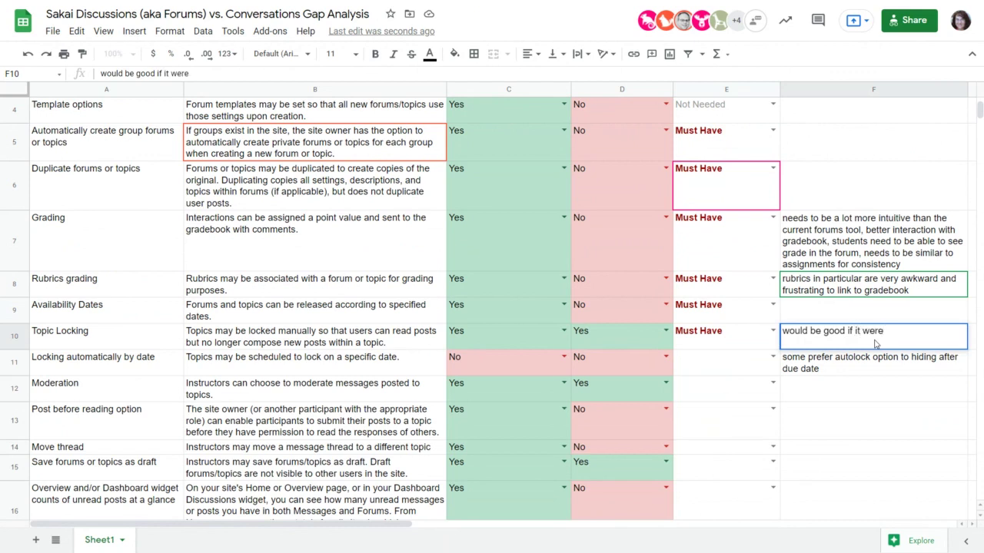
pyautogui.write(' labeled as "r')
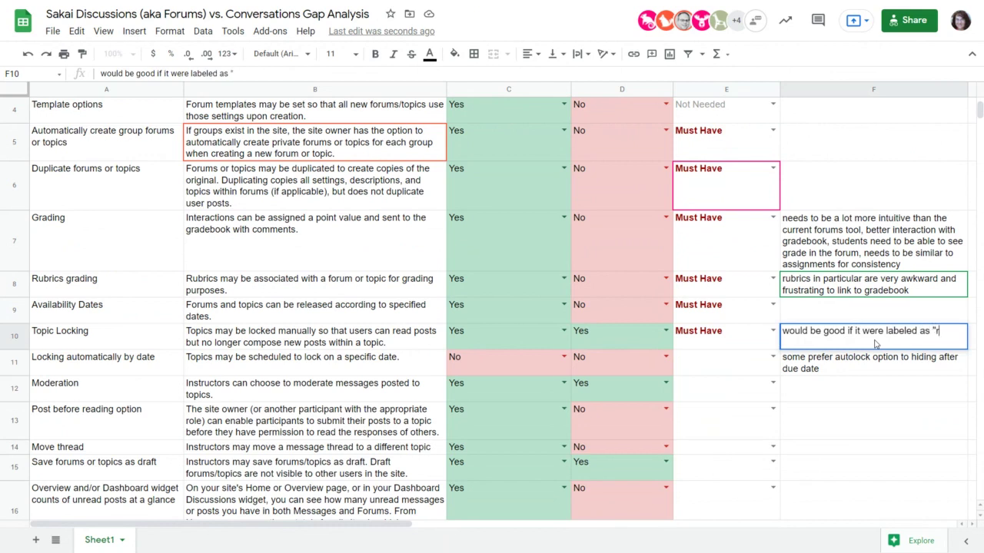
pyautogui.write('ead only')
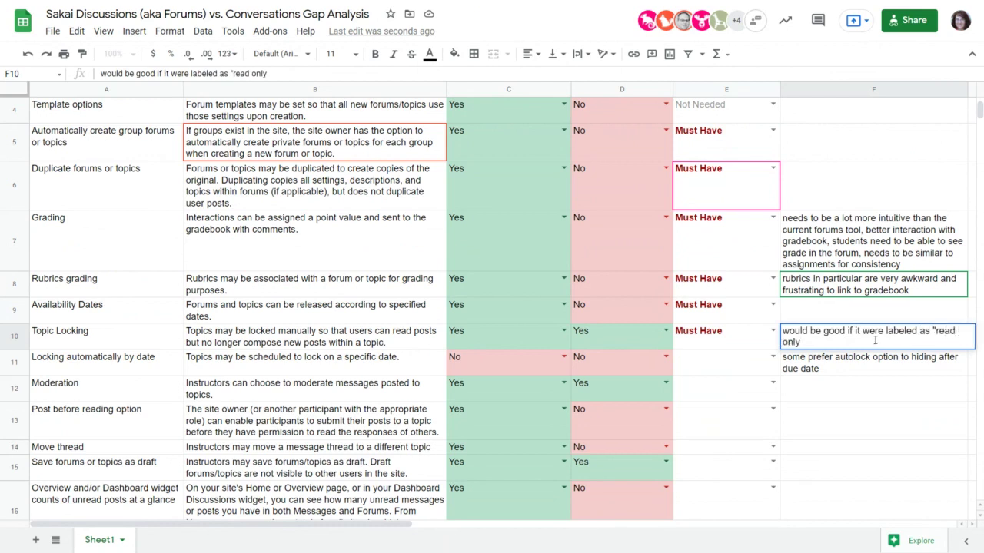
pyautogui.write('"')
pyautogui.press('Return')
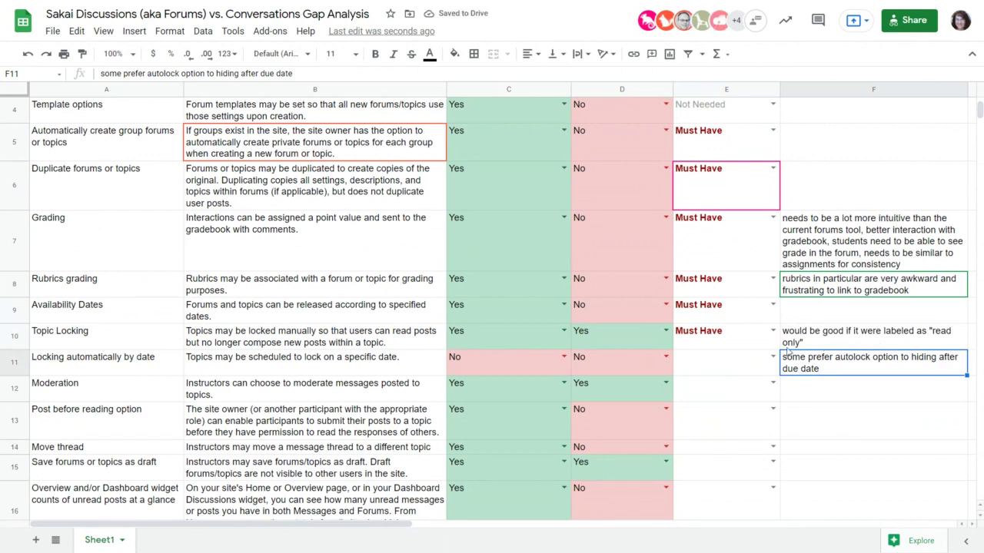
# Step: Append "(automatic hiding)" to the Availability Dates feature name
pyautogui.click(751, 370)
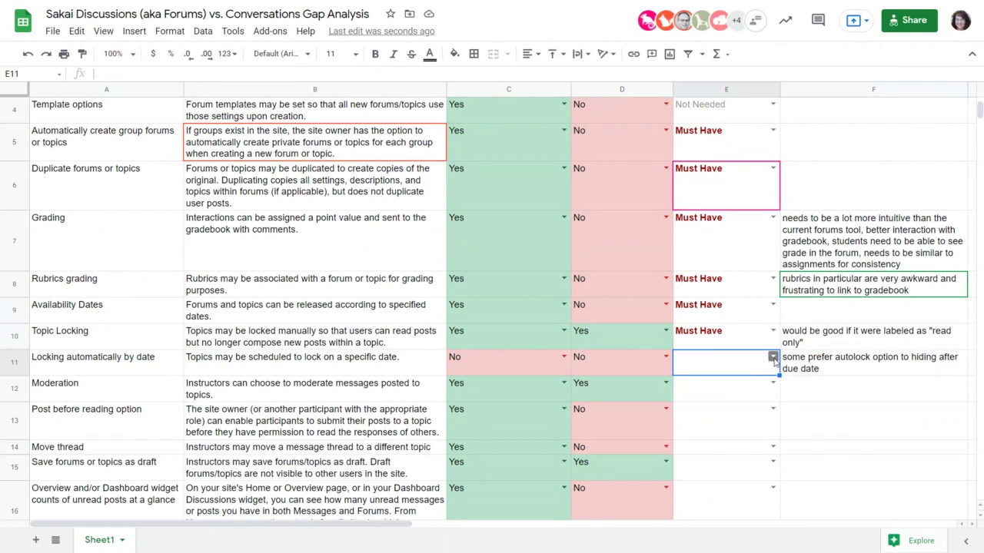
pyautogui.click(773, 358)
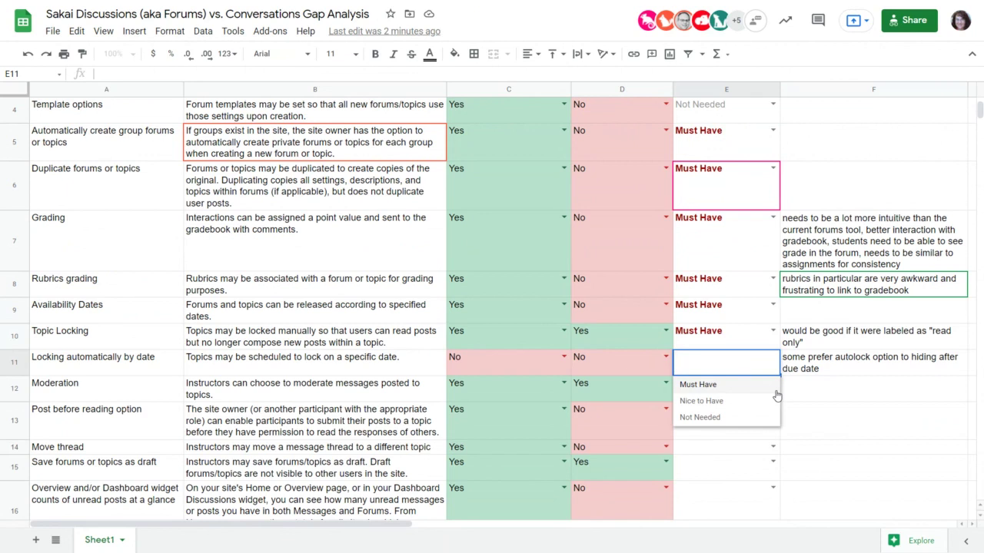
pyautogui.doubleClick(140, 313)
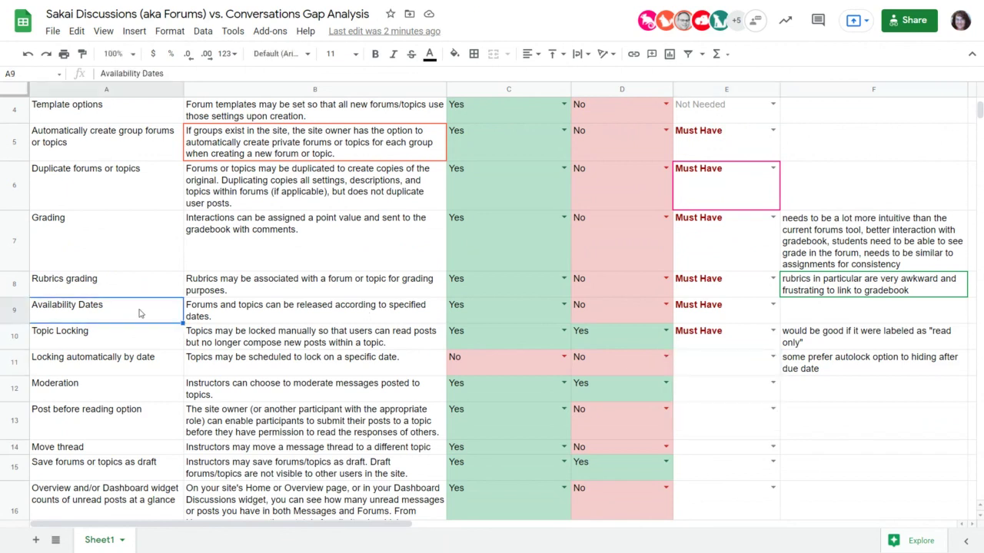
pyautogui.write('(au')
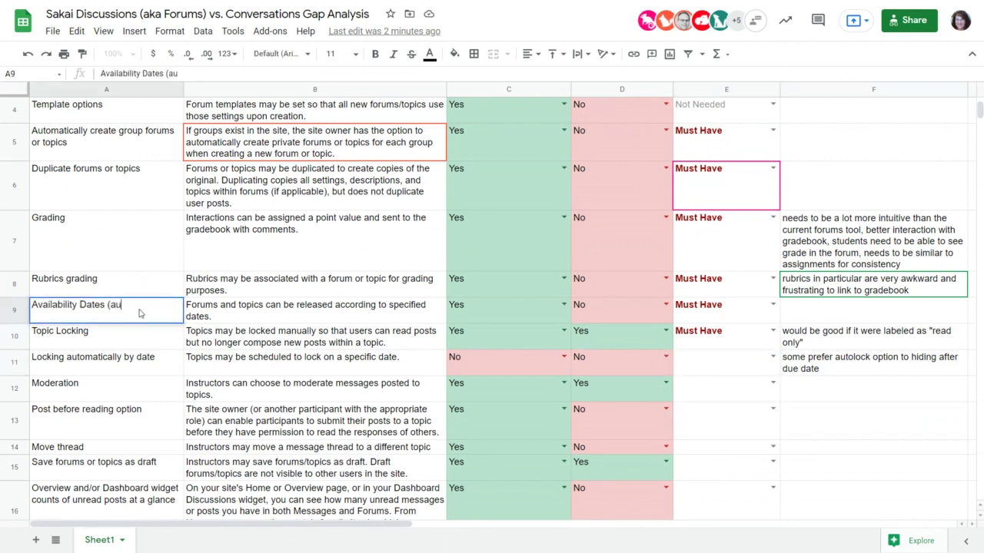
pyautogui.write('tomatic hidng')
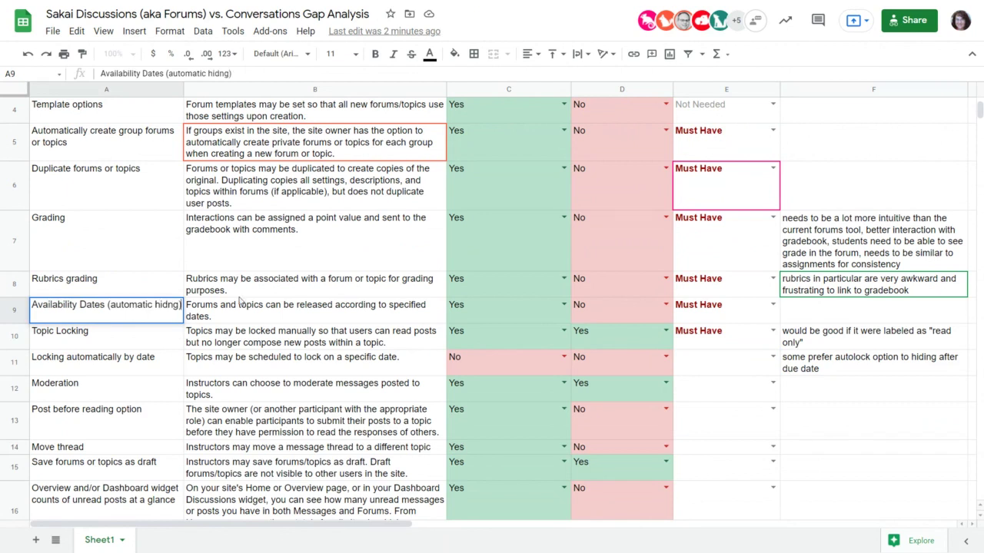
pyautogui.click(168, 305)
pyautogui.write('i')
pyautogui.press('Return')
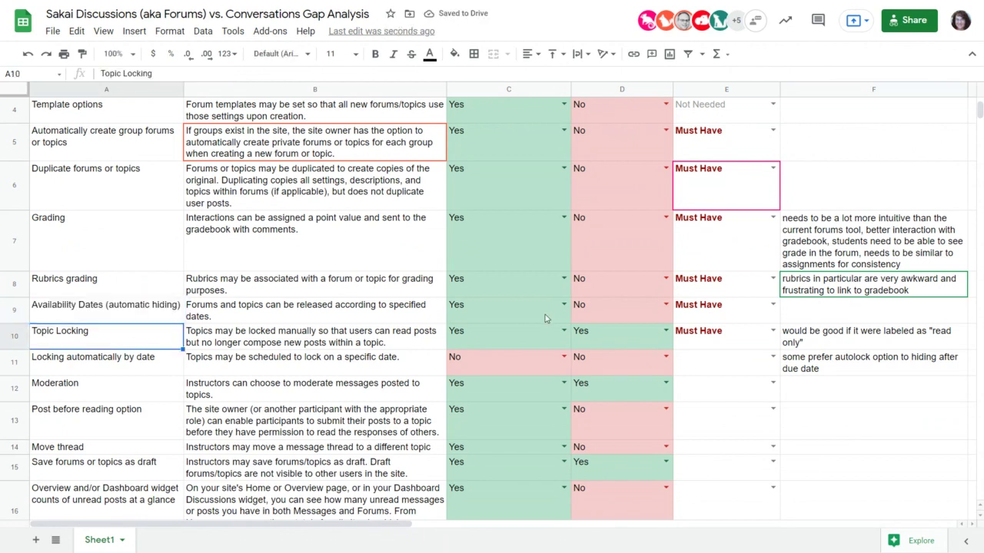
# Step: Extend the Topic Locking feature name to "Topic Locking (read only)"
pyautogui.doubleClick(147, 334)
pyautogui.write('(re')
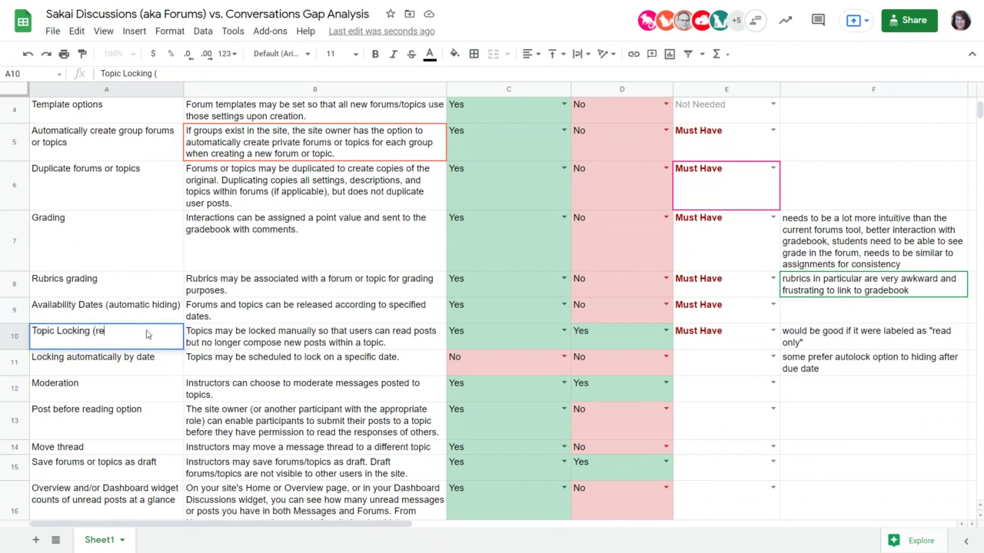
pyautogui.write('ad only)')
pyautogui.click(166, 367)
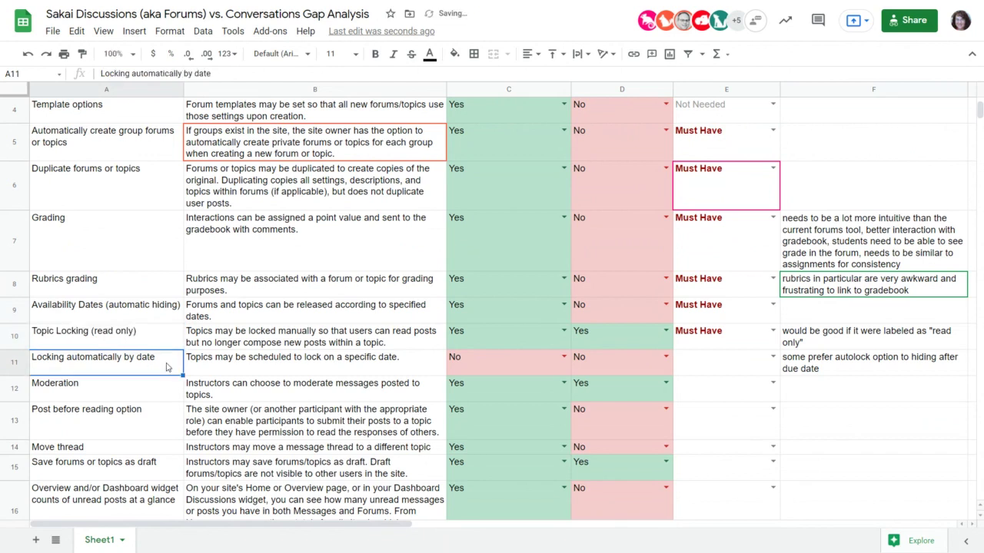
# Step: Set the feature priority of Locking automatically by date and Moderation to Must Have
pyautogui.click(773, 359)
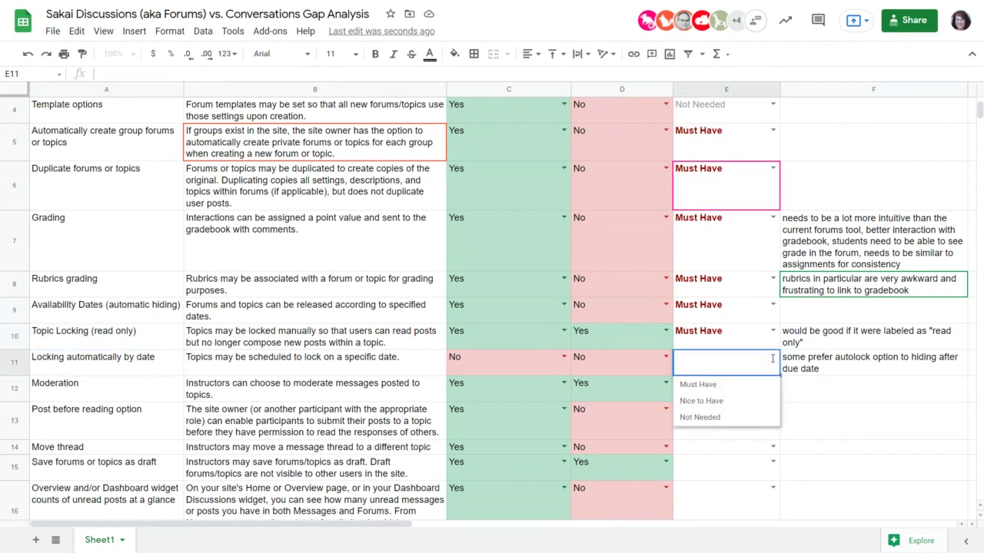
pyautogui.click(701, 385)
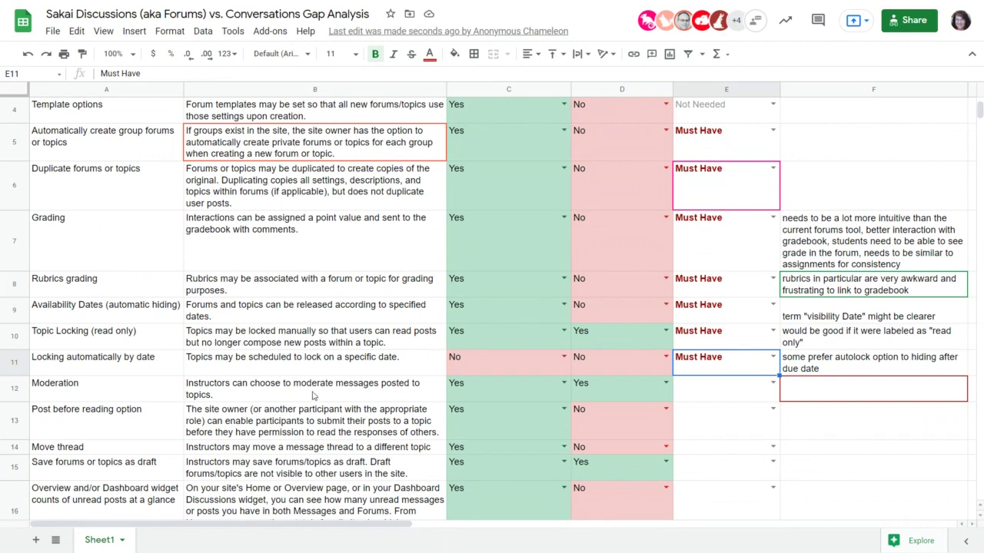
pyautogui.click(774, 392)
pyautogui.click(761, 413)
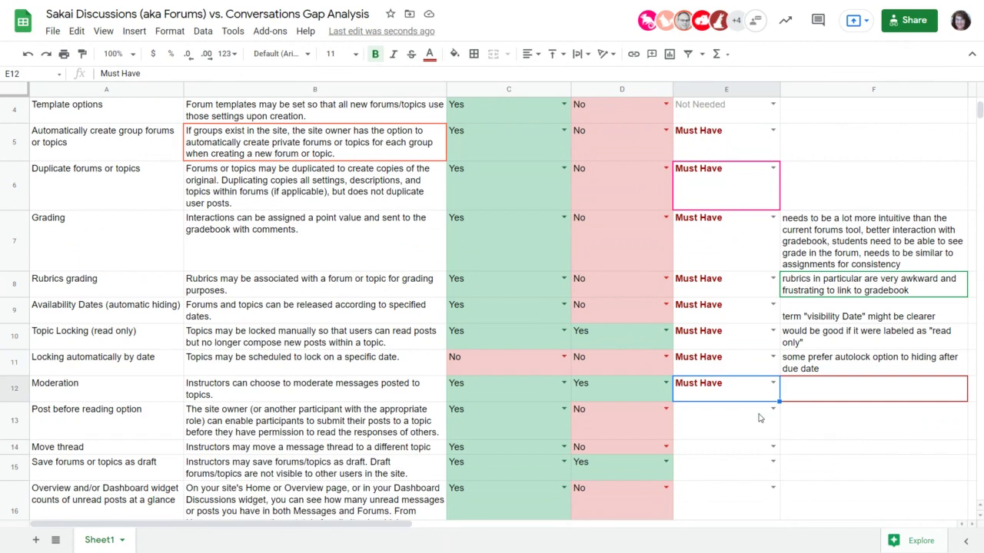
# Step: Review the Post before reading option's description and set its feature priority to Must Have
pyautogui.click(147, 422)
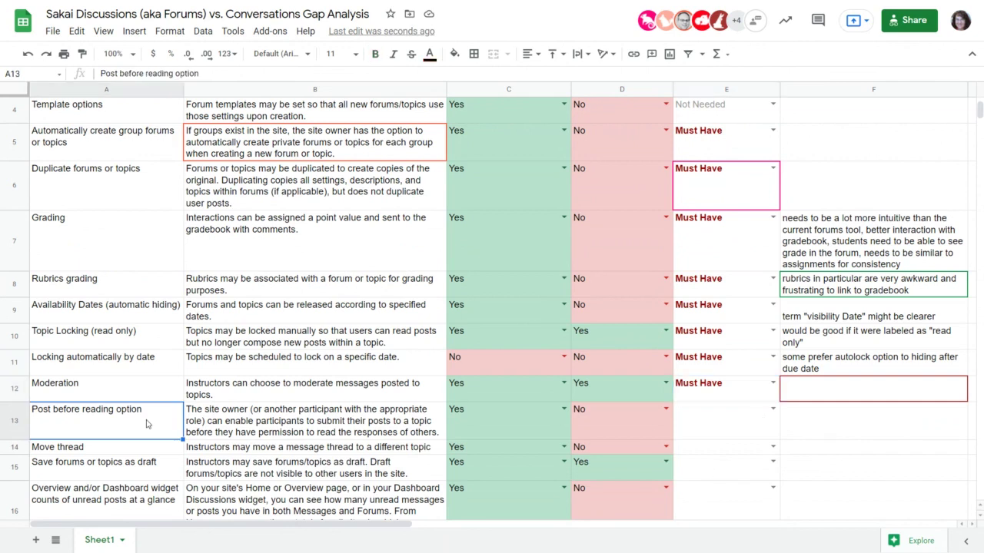
pyautogui.click(267, 432)
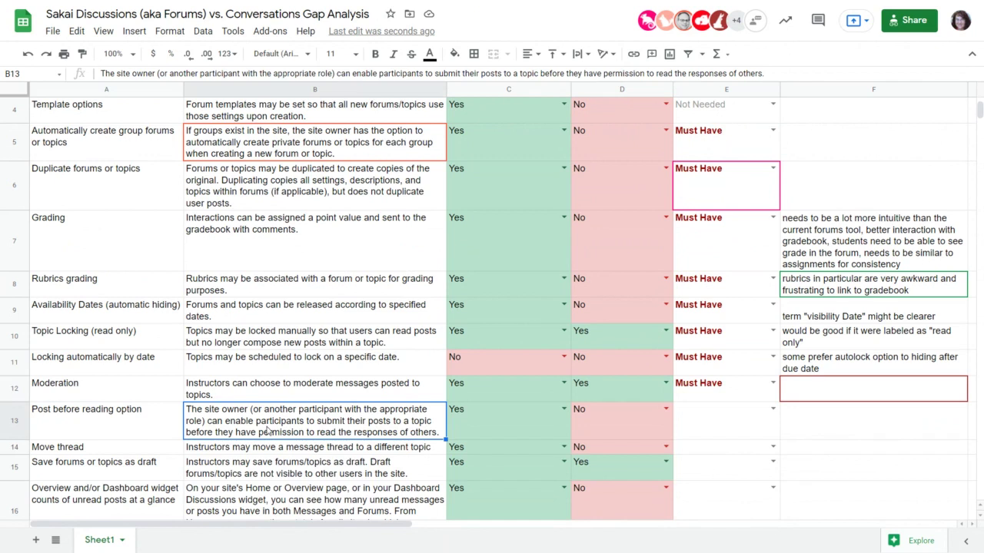
pyautogui.scroll(-1, 267, 432)
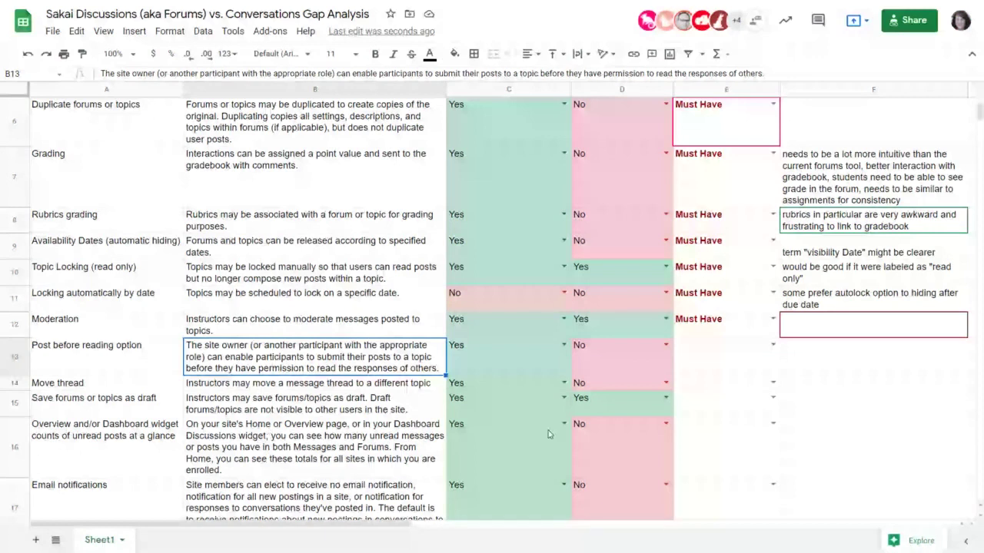
pyautogui.click(774, 347)
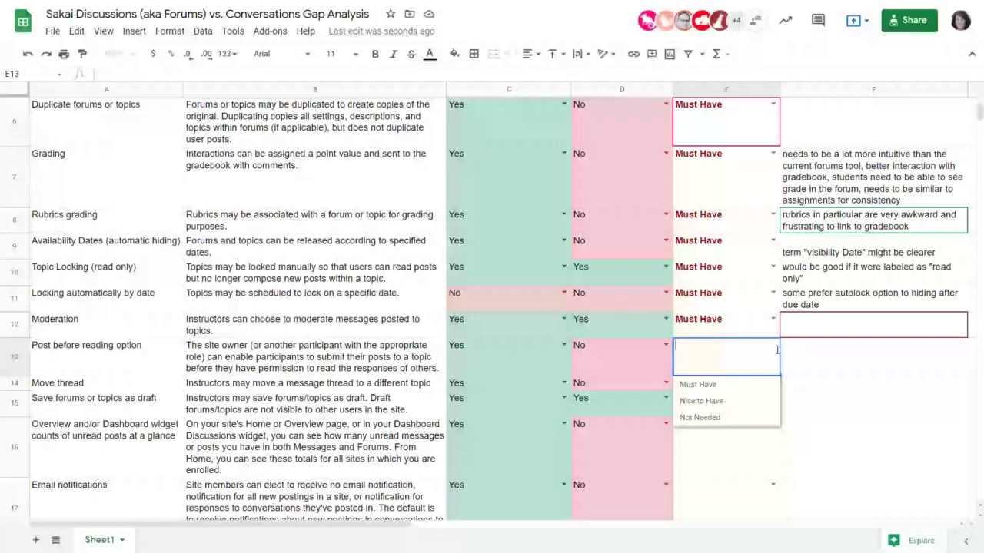
pyautogui.click(745, 385)
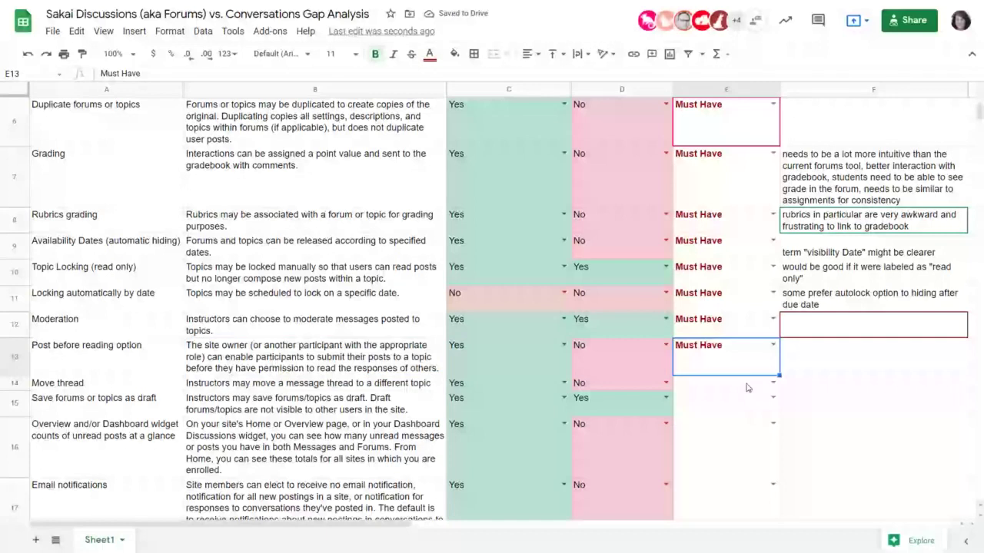
# Step: Set the feature priority of Move thread to Nice to Have and of Save forums or topics as draft to Must Have
pyautogui.scroll(-1, 746, 389)
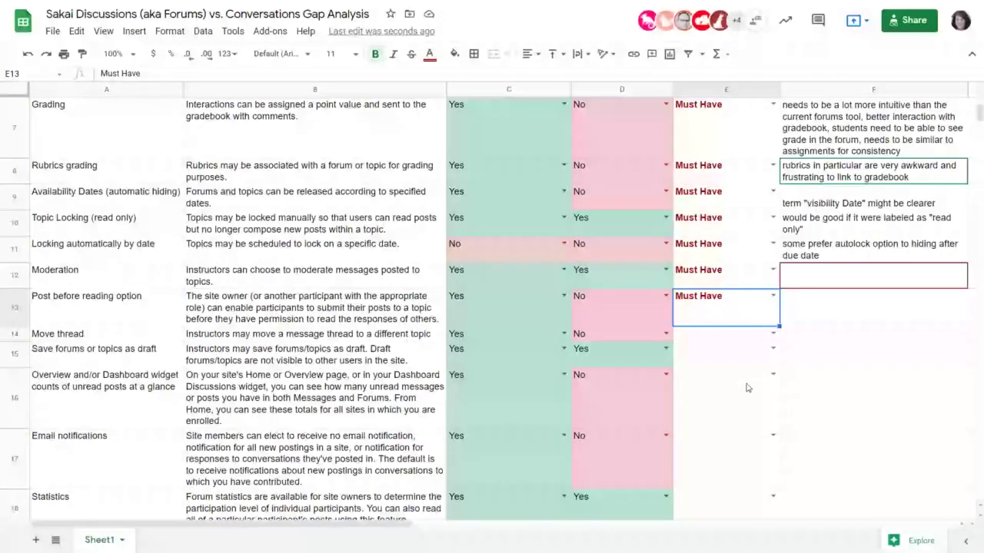
pyautogui.click(107, 335)
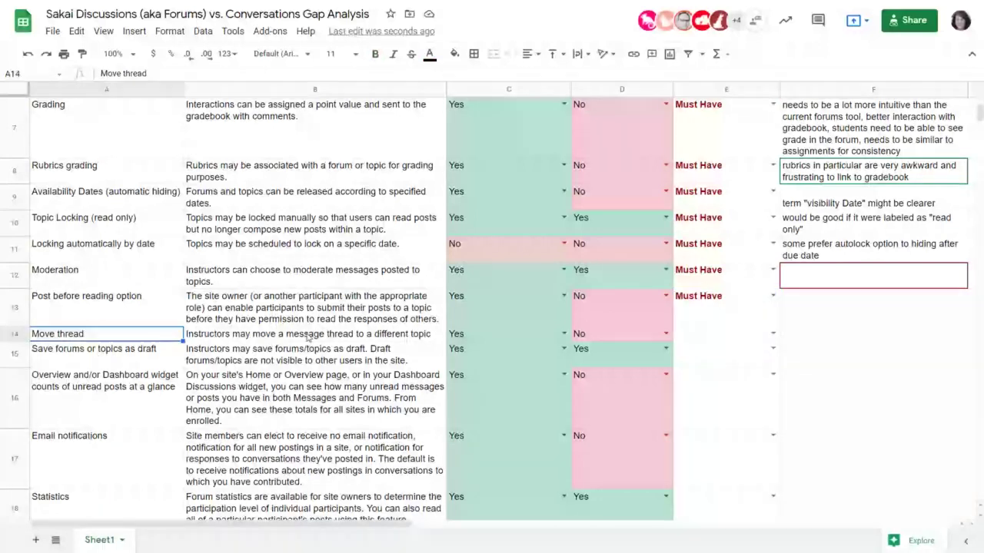
pyautogui.click(308, 336)
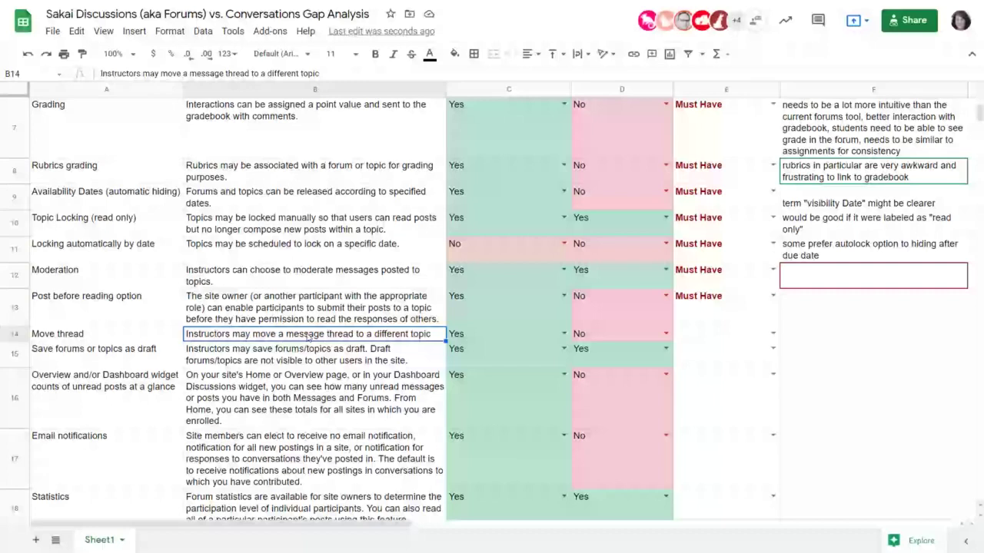
pyautogui.click(770, 334)
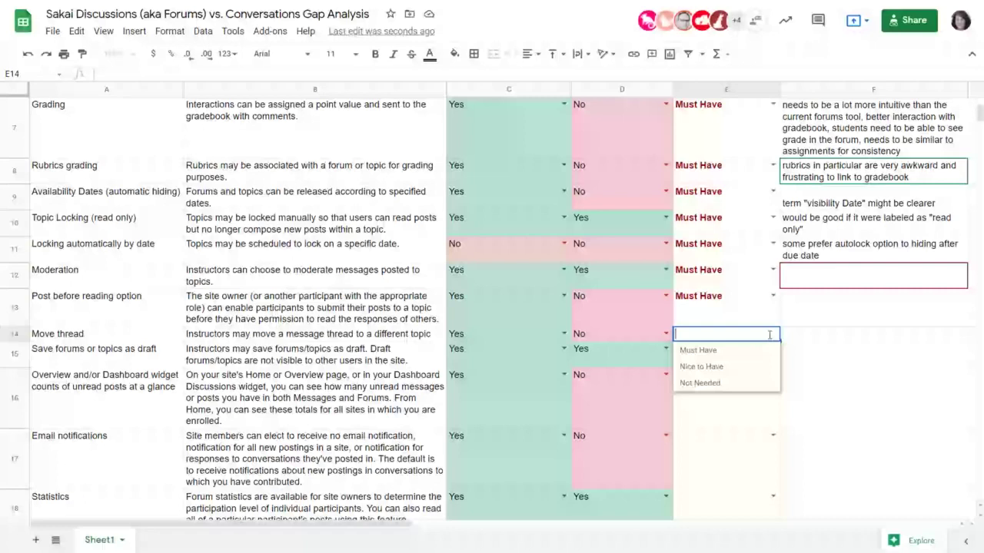
pyautogui.click(763, 367)
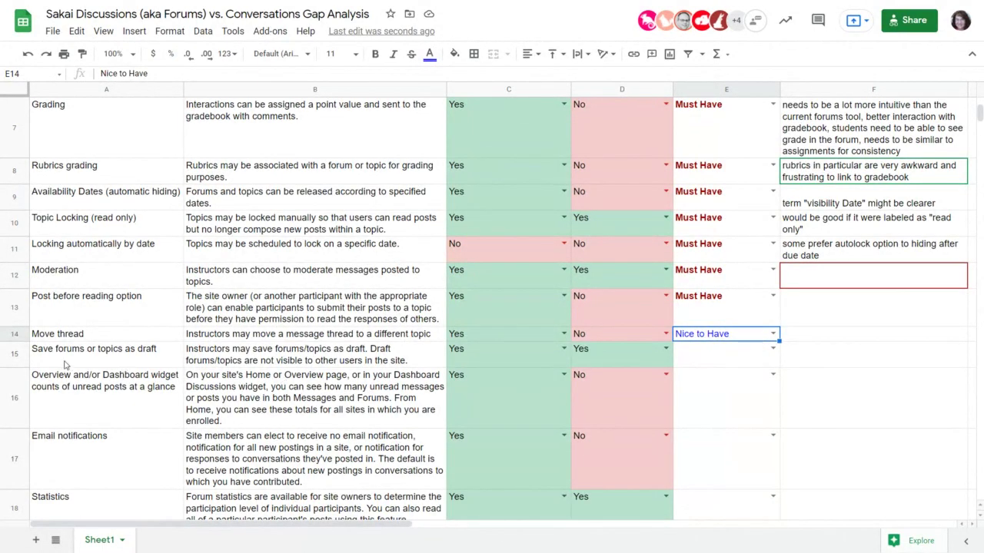
pyautogui.click(773, 349)
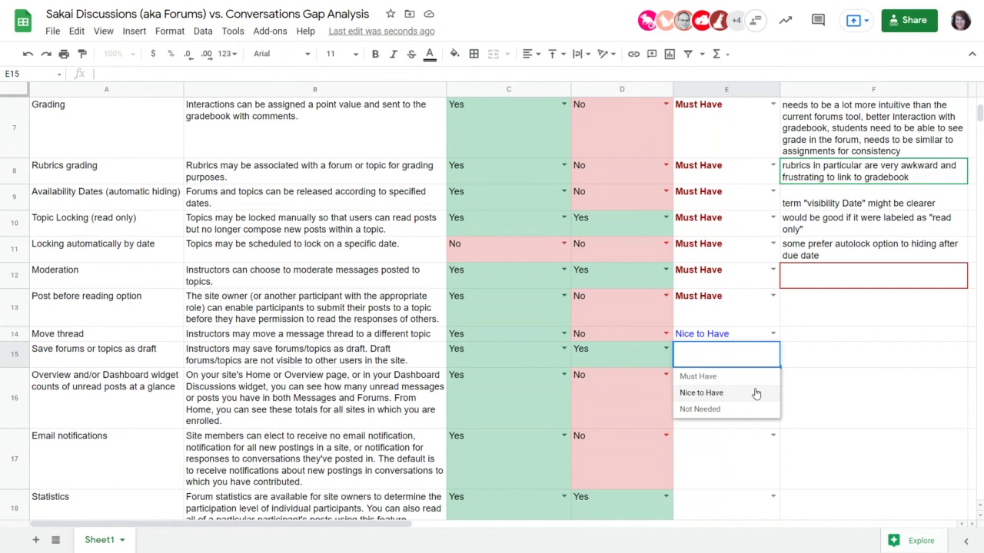
pyautogui.click(698, 377)
# Step: Look through the remaining features for Save message as draft and set its feature priority to Must Have
pyautogui.click(176, 421)
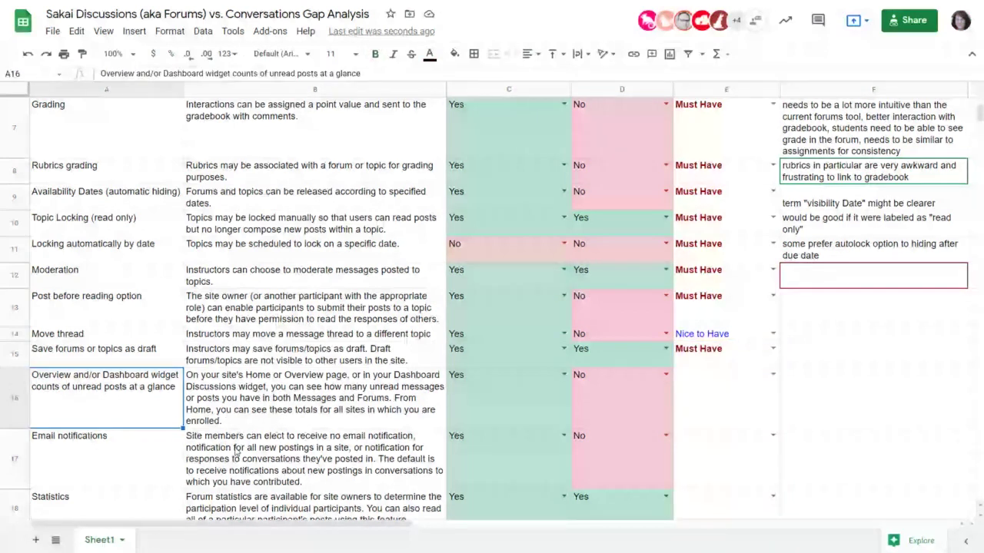
pyautogui.scroll(-5, 236, 452)
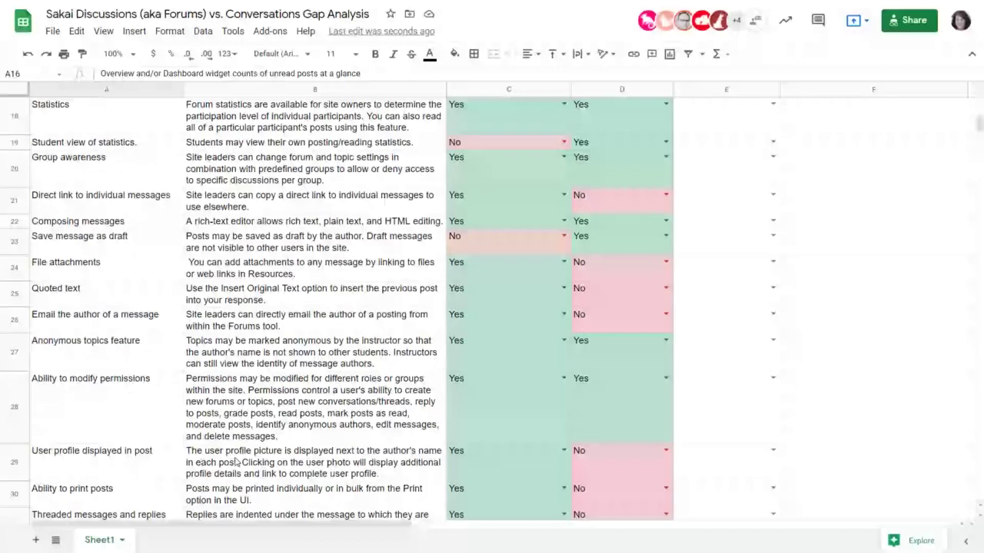
pyautogui.scroll(-5, 237, 462)
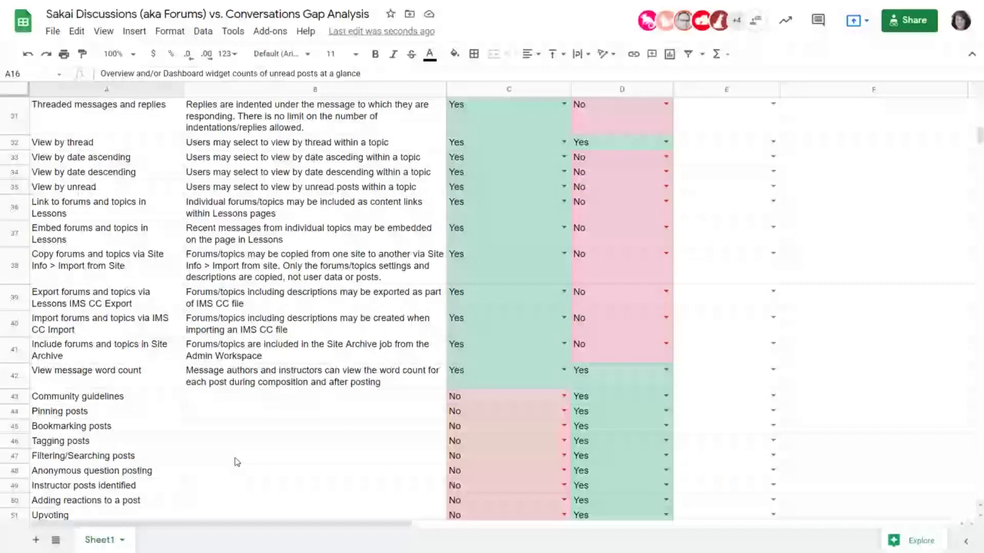
pyautogui.scroll(-1, 105, 452)
pyautogui.scroll(2, 107, 459)
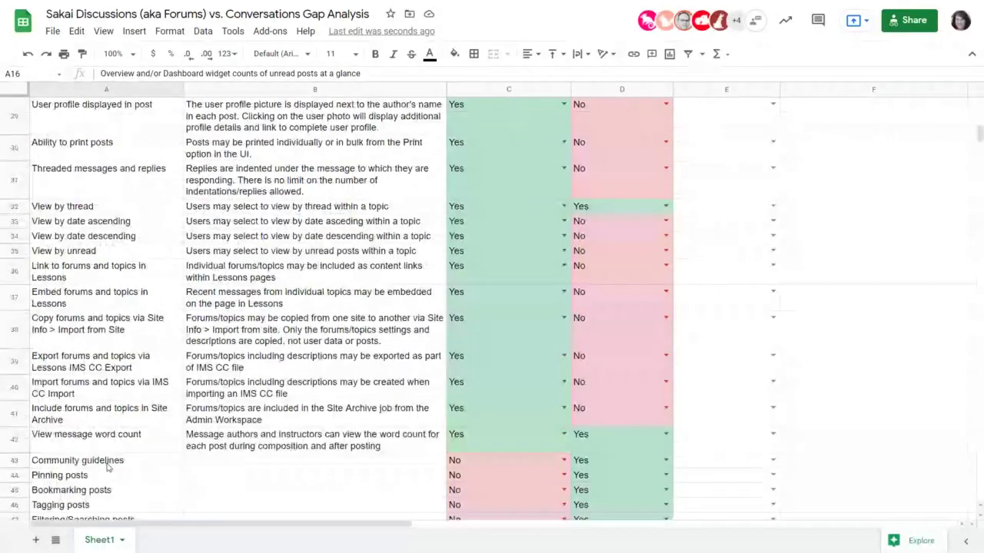
pyautogui.scroll(3, 107, 468)
pyautogui.scroll(3, 109, 468)
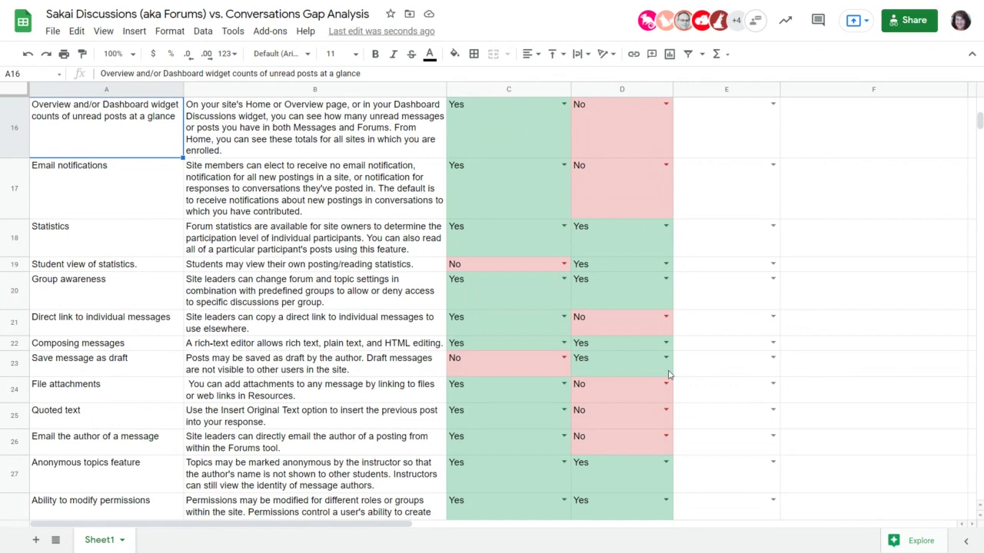
pyautogui.click(774, 358)
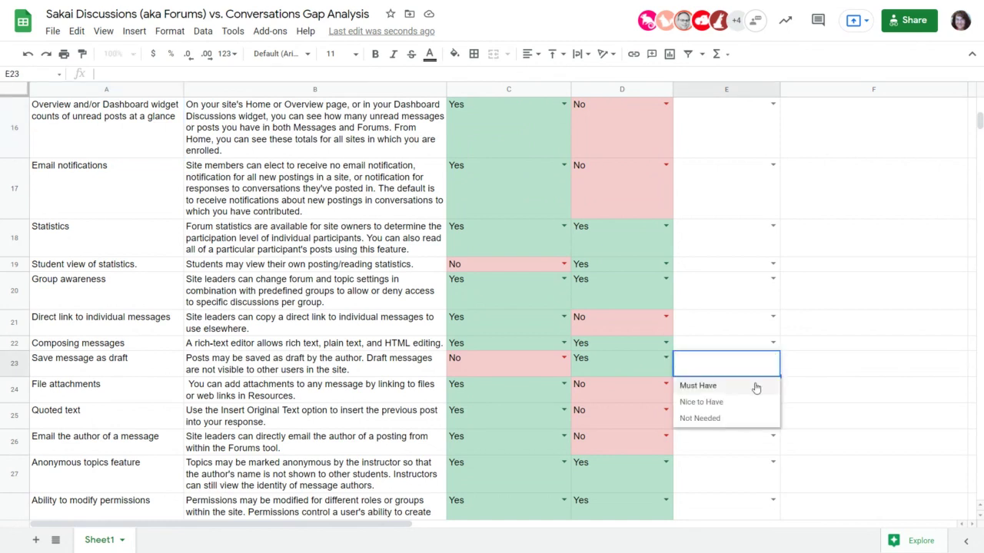
pyautogui.click(694, 389)
pyautogui.click(787, 454)
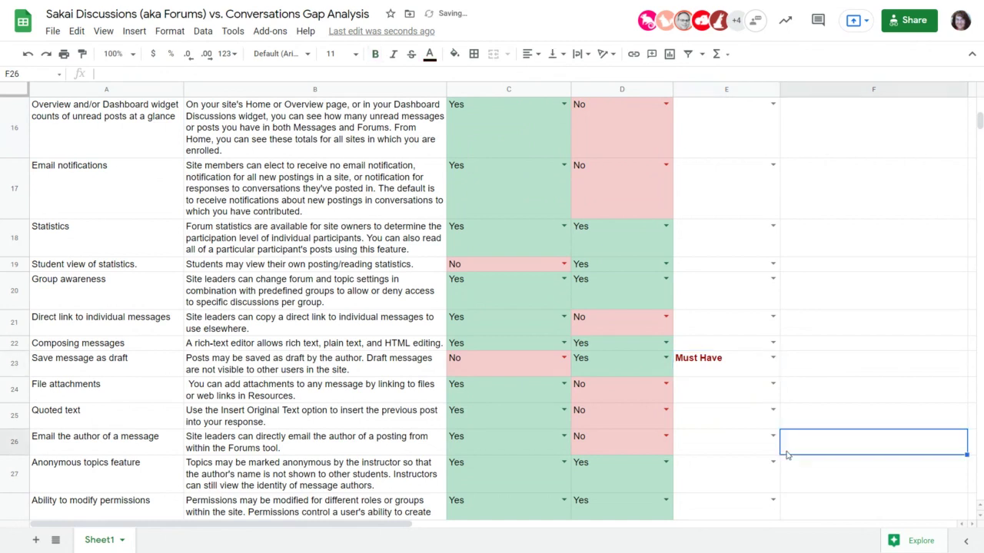
# Step: Set the feature priority of the Overview and/or Dashboard widget unread counts to Must Have
pyautogui.scroll(5, 787, 454)
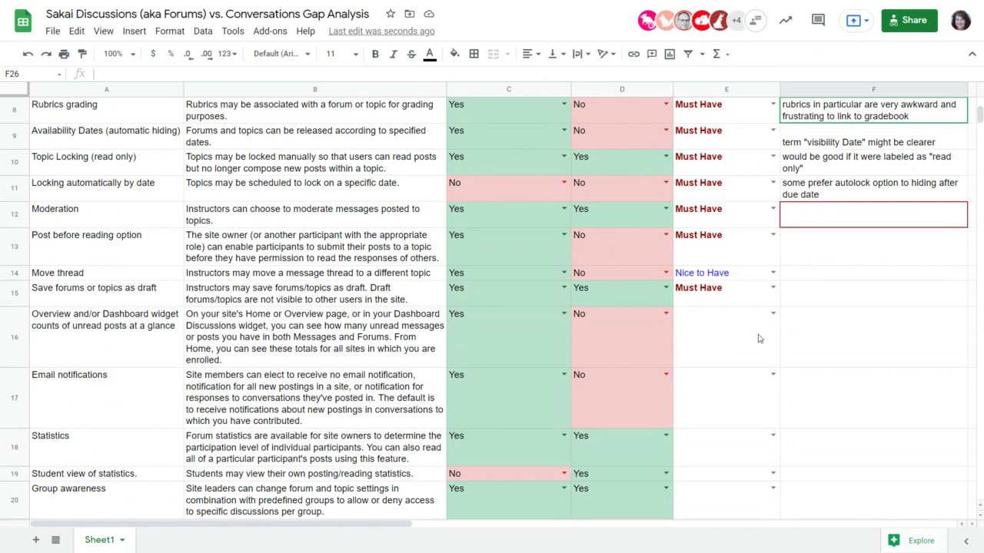
pyautogui.click(773, 315)
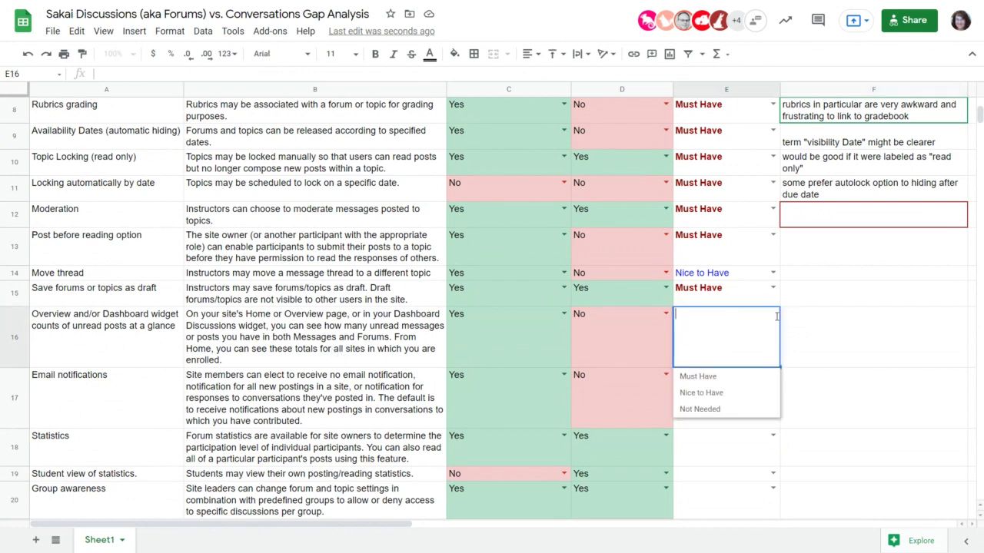
pyautogui.click(736, 377)
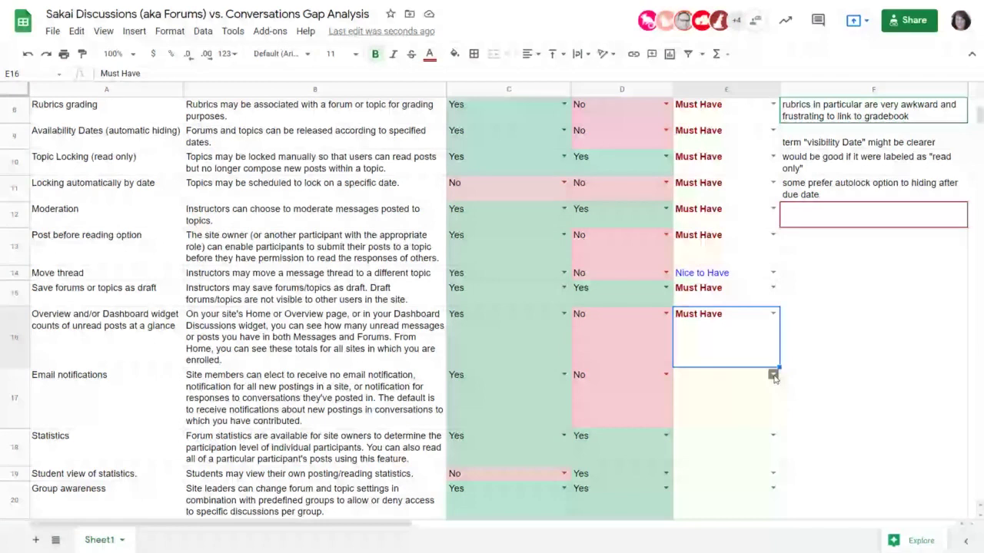
# Step: Enter the note "needs to be able to be set per topic or group, not just all or nothing" in the Overview and/or Dashboard widget row
pyautogui.click(920, 346)
pyautogui.write('needs to be ab')
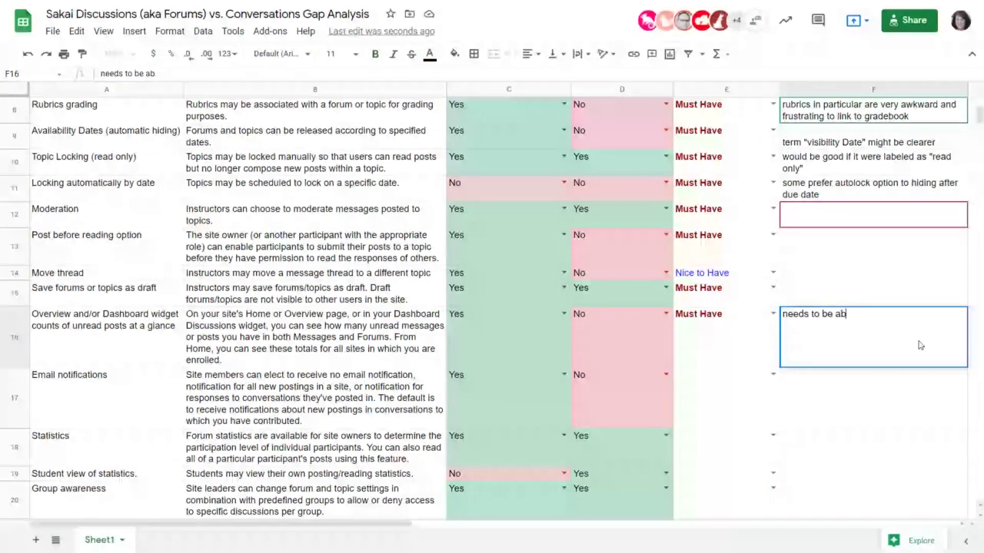
pyautogui.write('le to be set per to')
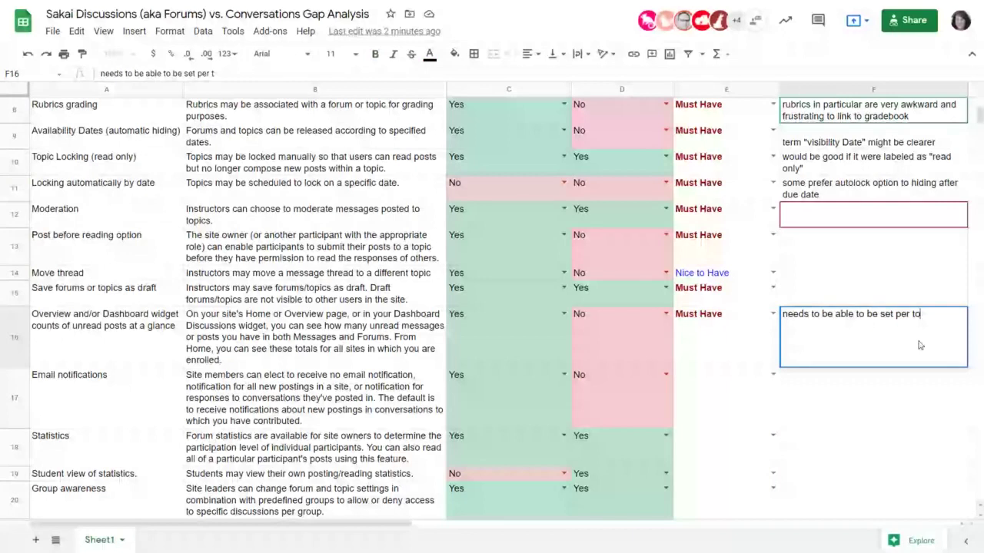
pyautogui.write('pic or group')
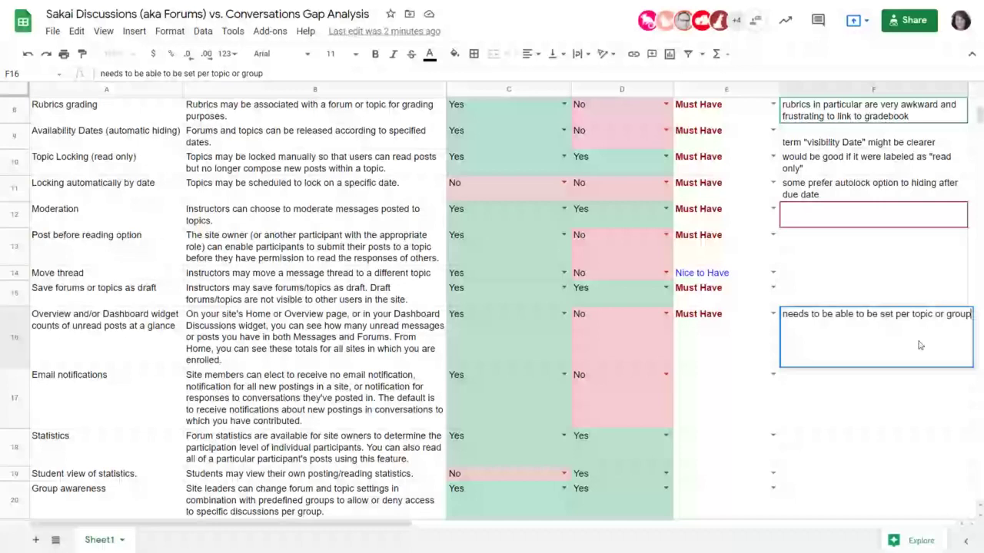
pyautogui.write(', not just all or nothin')
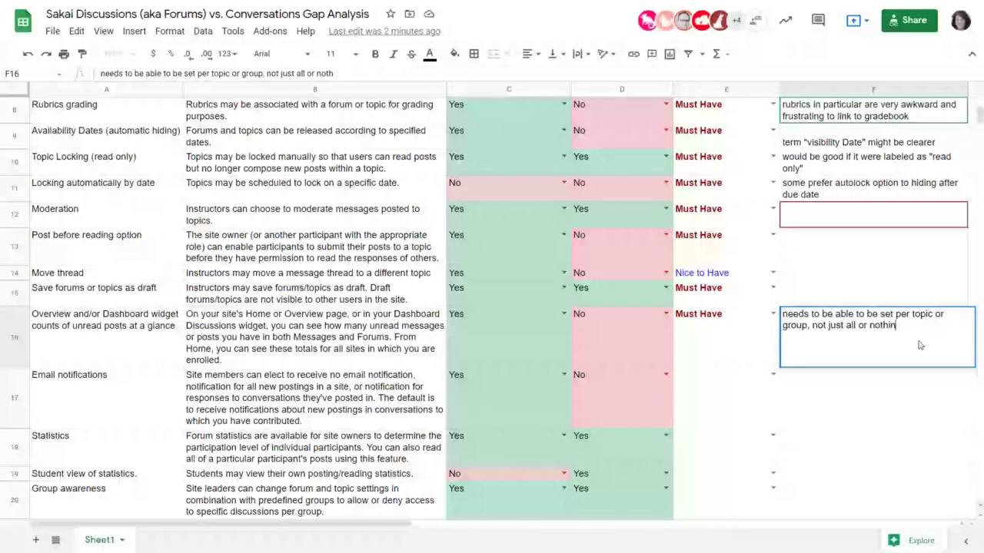
pyautogui.write('g')
pyautogui.press('Return')
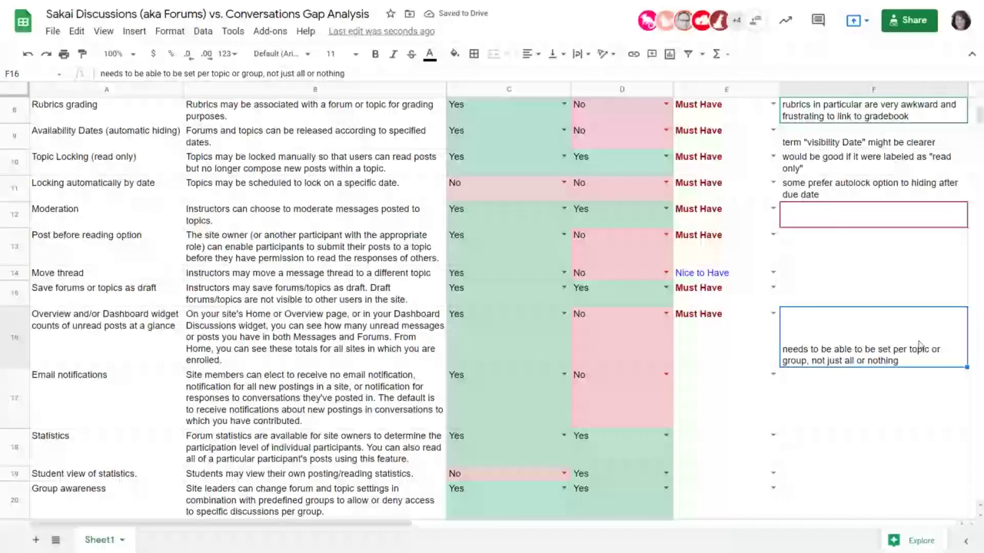
# Step: Move the "set per topic or group" note to the Email notifications row and set that feature's priority to Must Have
pyautogui.doubleClick(738, 415)
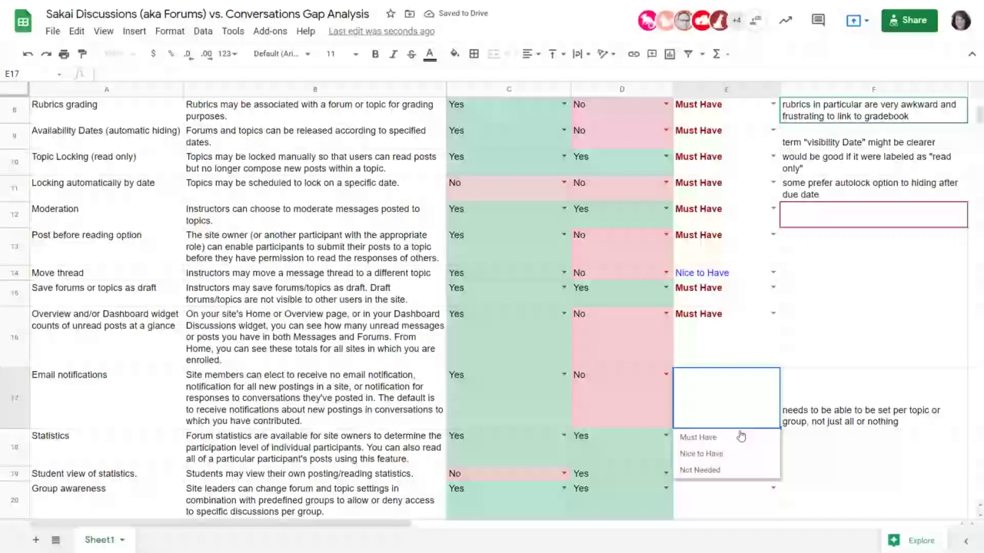
pyautogui.click(698, 438)
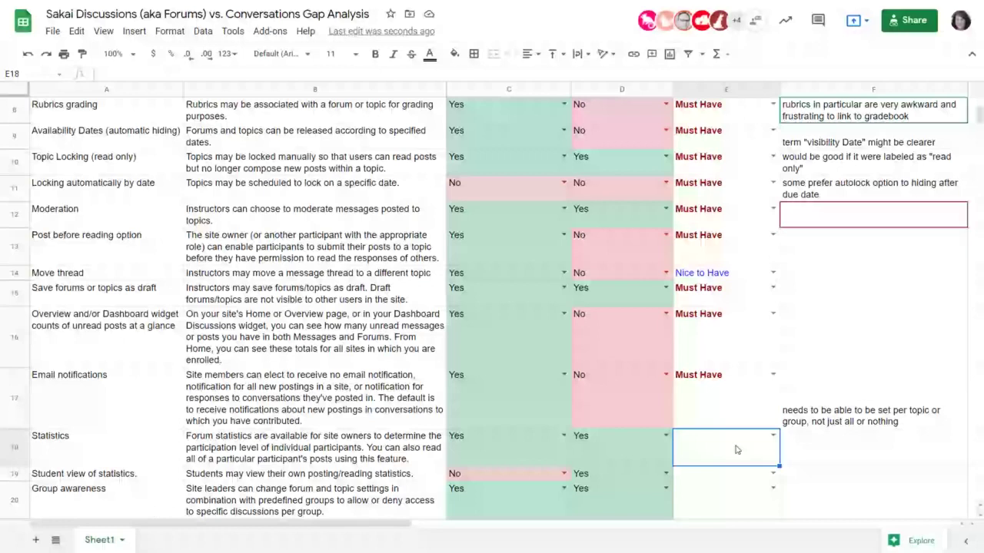
# Step: Set the feature priority of Statistics to Must Have and of Student view of statistics to Nice to Have
pyautogui.click(775, 436)
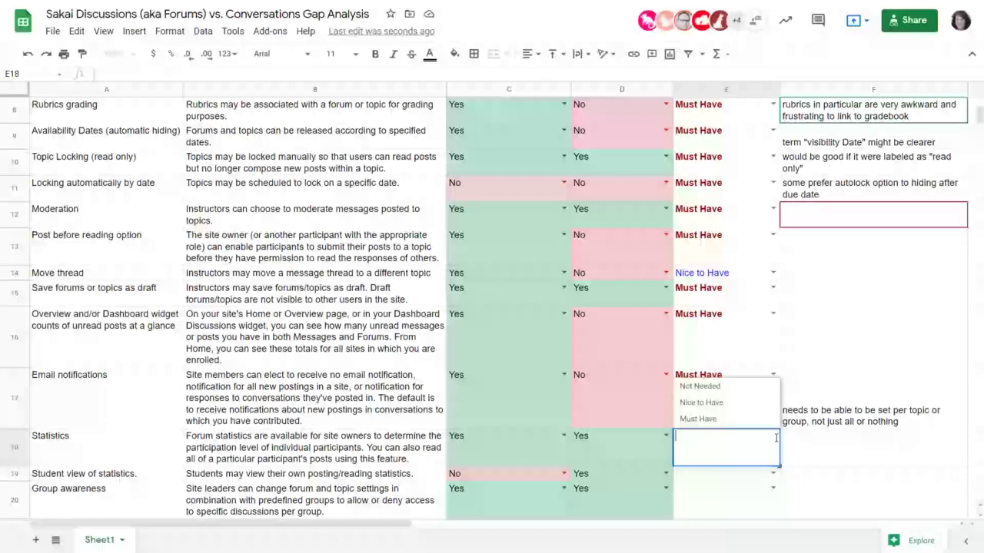
pyautogui.click(697, 419)
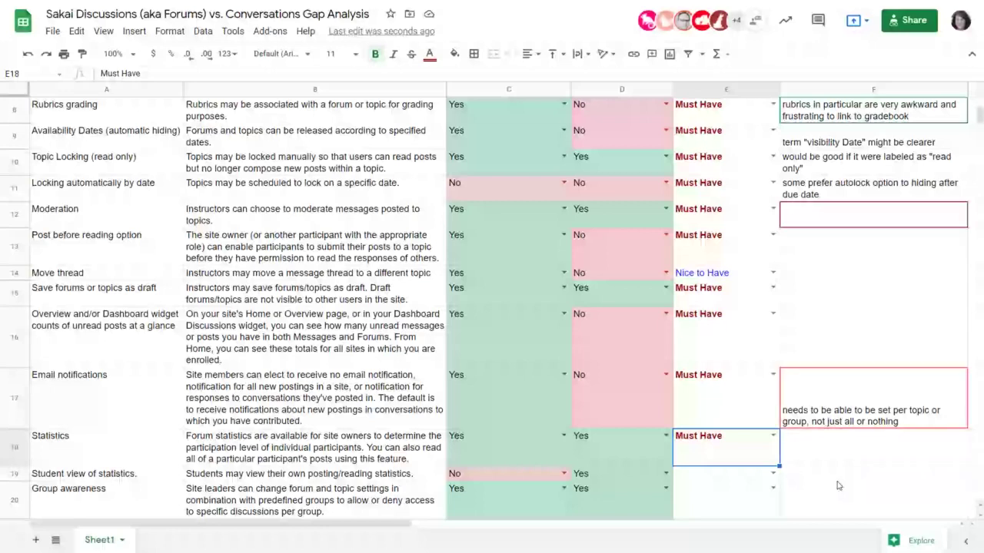
pyautogui.scroll(-3, 839, 485)
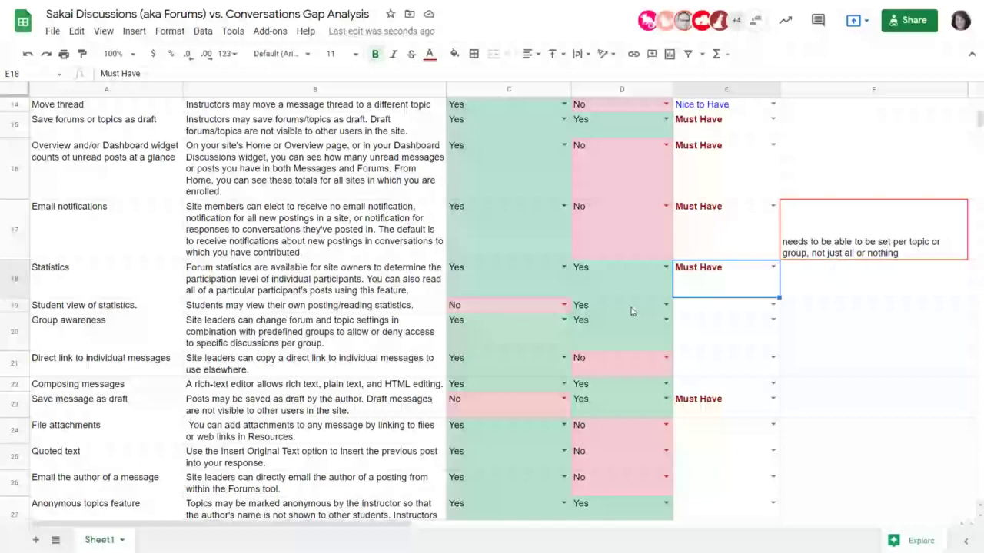
pyautogui.scroll(5, 694, 397)
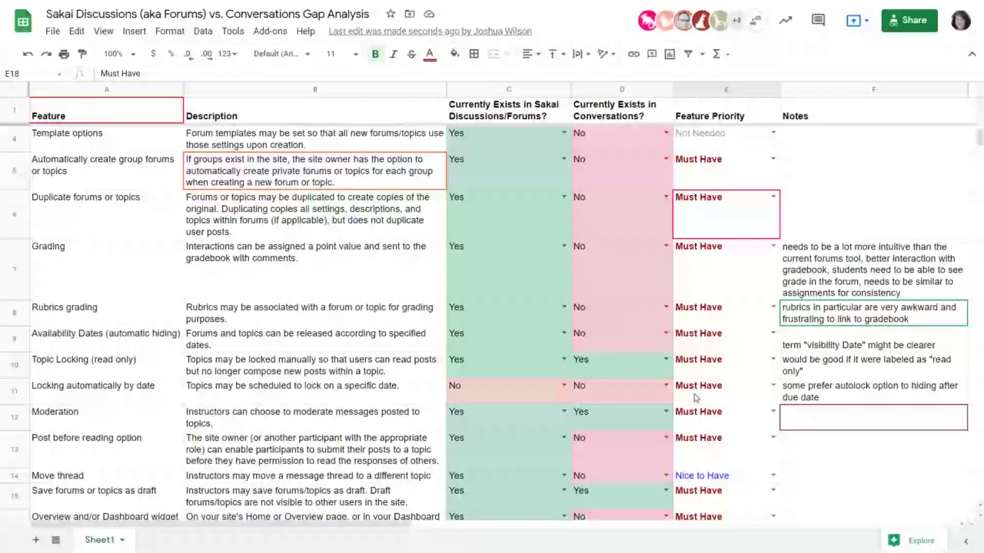
pyautogui.scroll(-5, 695, 397)
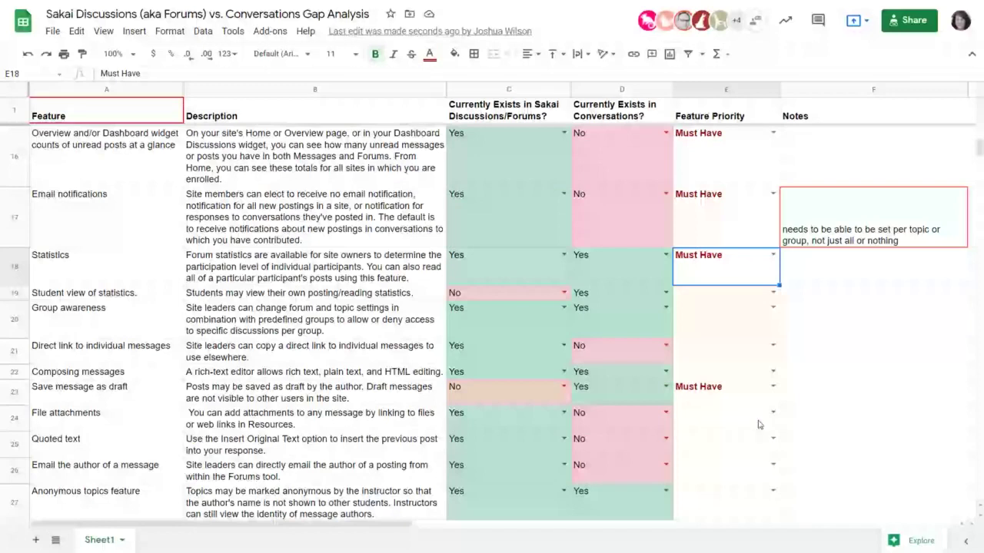
pyautogui.click(741, 298)
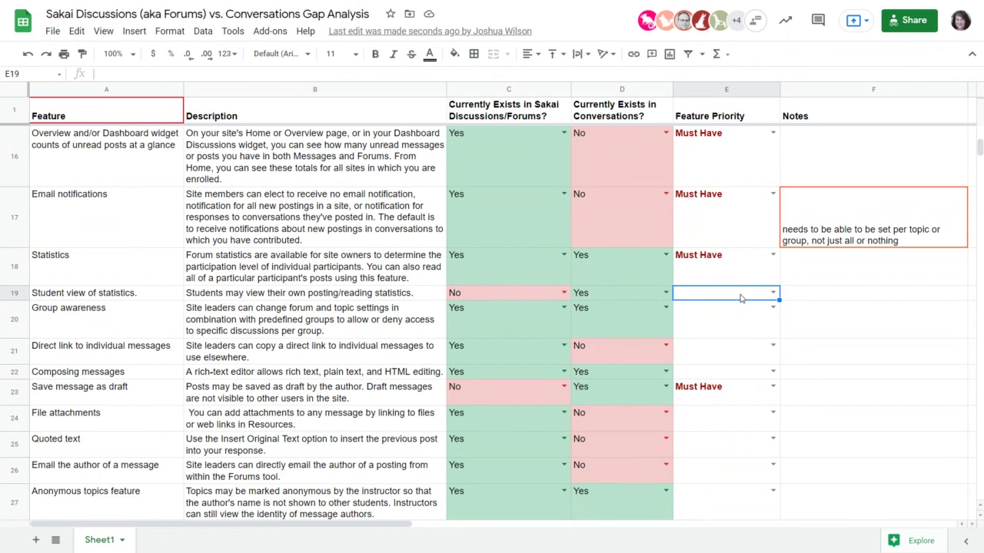
pyautogui.click(773, 293)
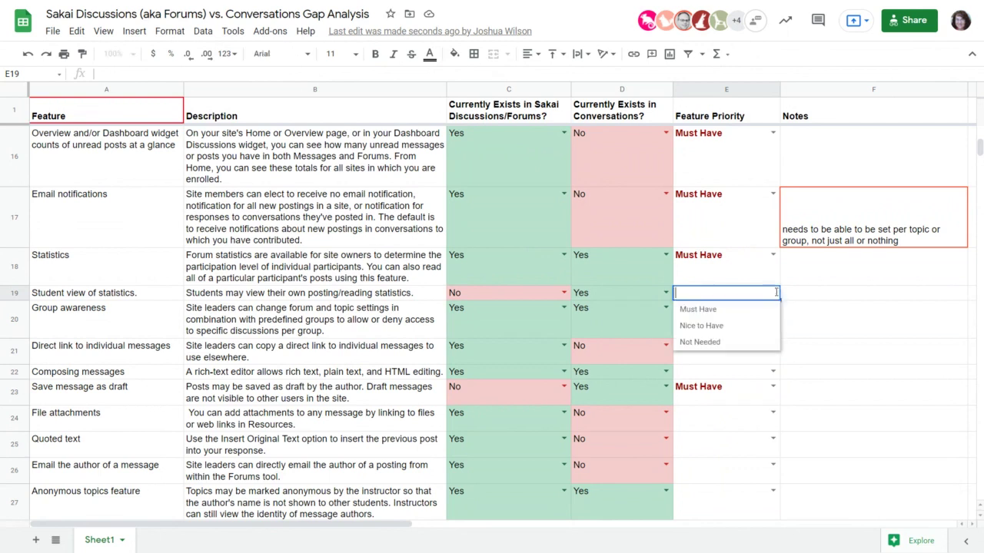
pyautogui.click(752, 327)
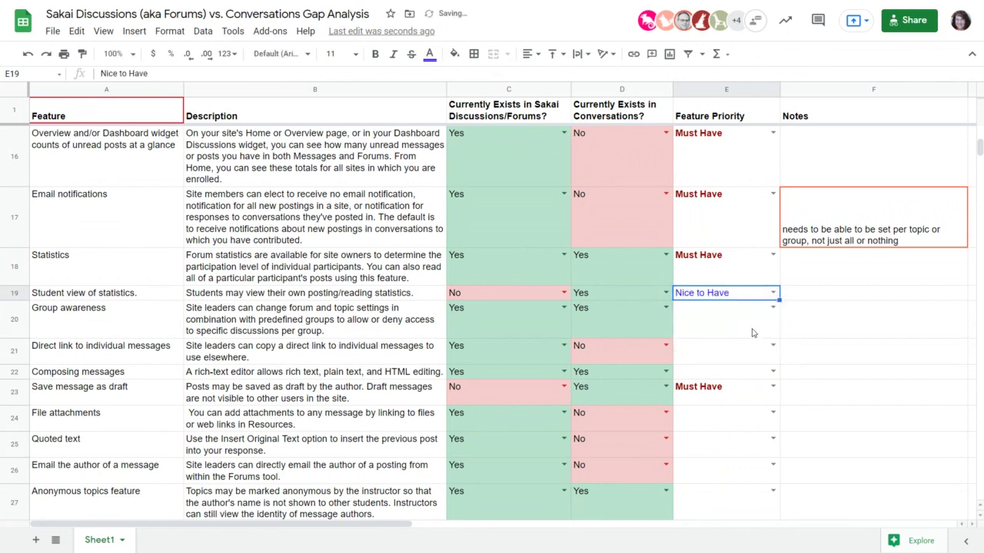
# Step: Set the feature priority of Group awareness to Must Have
pyautogui.click(752, 333)
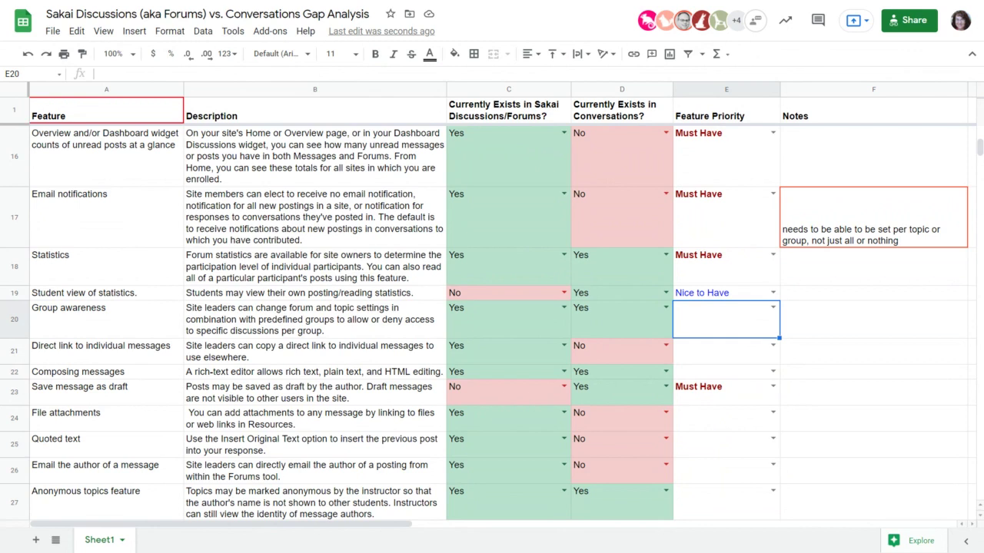
pyautogui.click(773, 307)
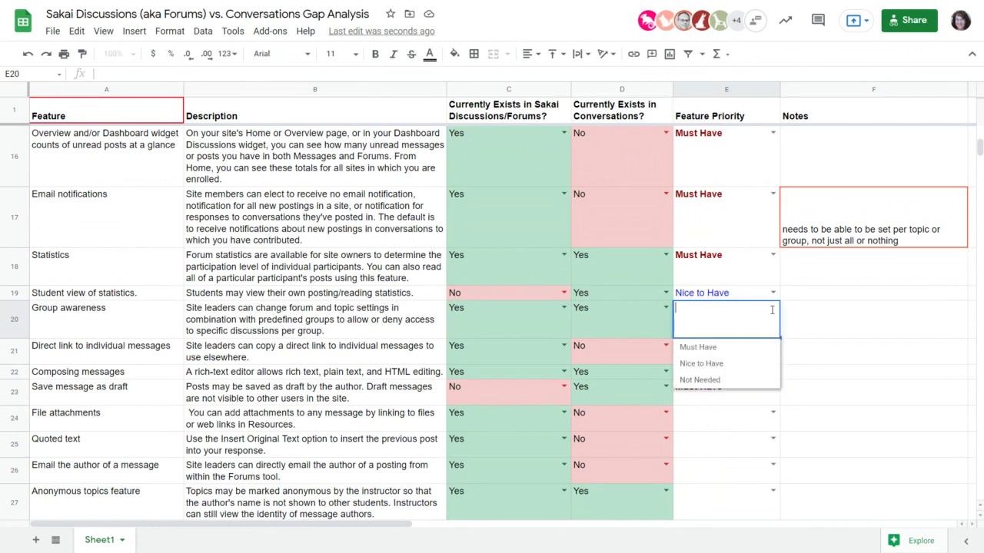
pyautogui.click(755, 348)
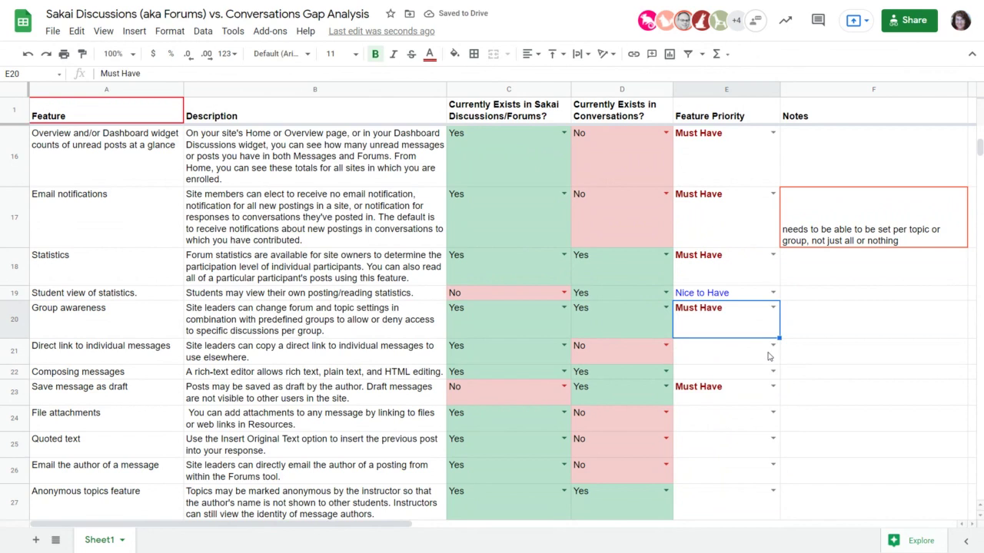
# Step: Set the feature priority of Direct link to individual messages to Not Needed
pyautogui.click(769, 355)
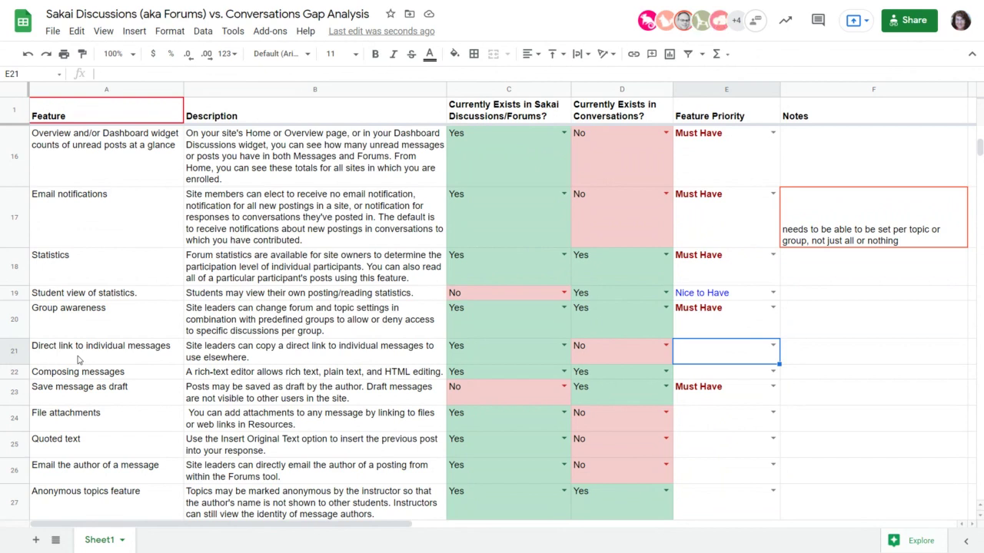
pyautogui.click(773, 346)
pyautogui.click(756, 407)
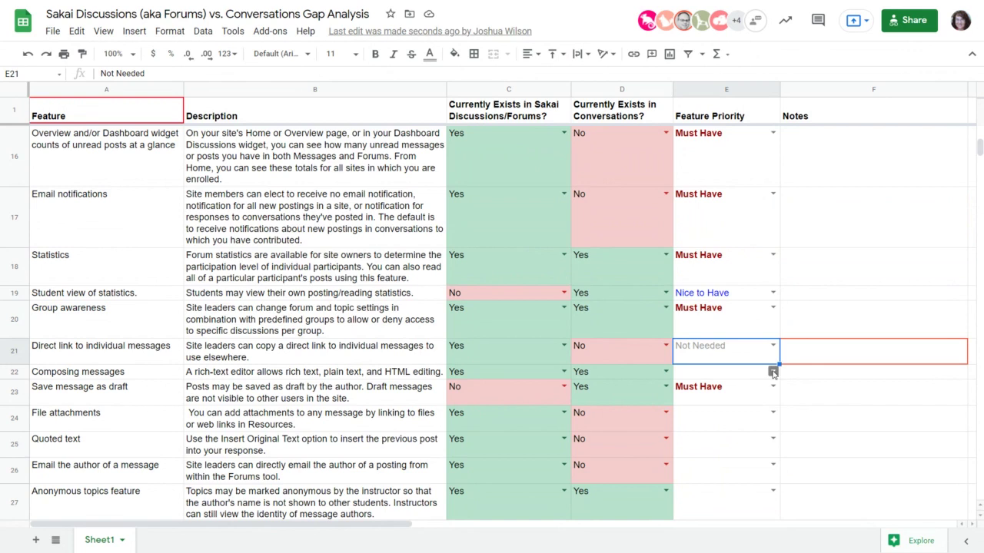
# Step: Set the feature priority of both Composing messages and File attachments to Must Have
pyautogui.click(773, 372)
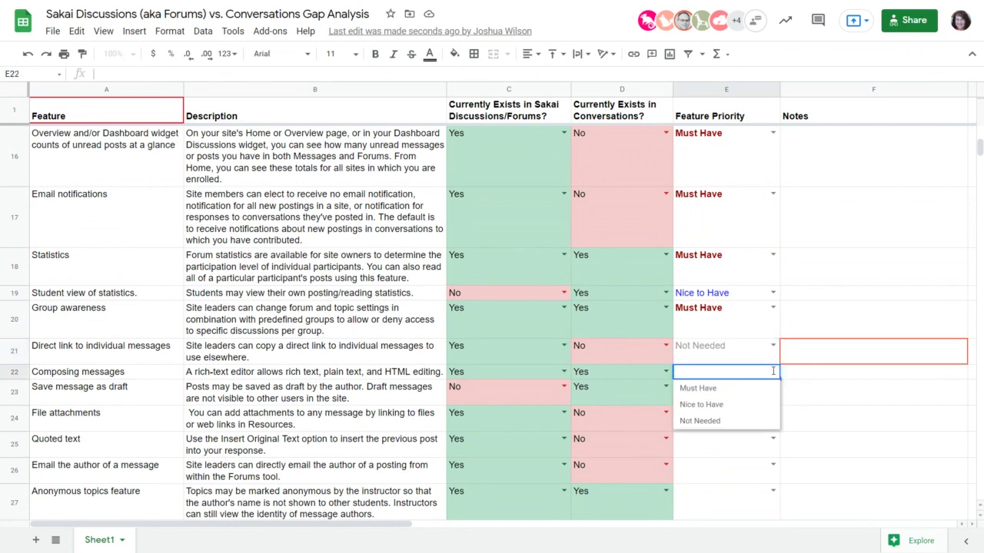
pyautogui.click(751, 394)
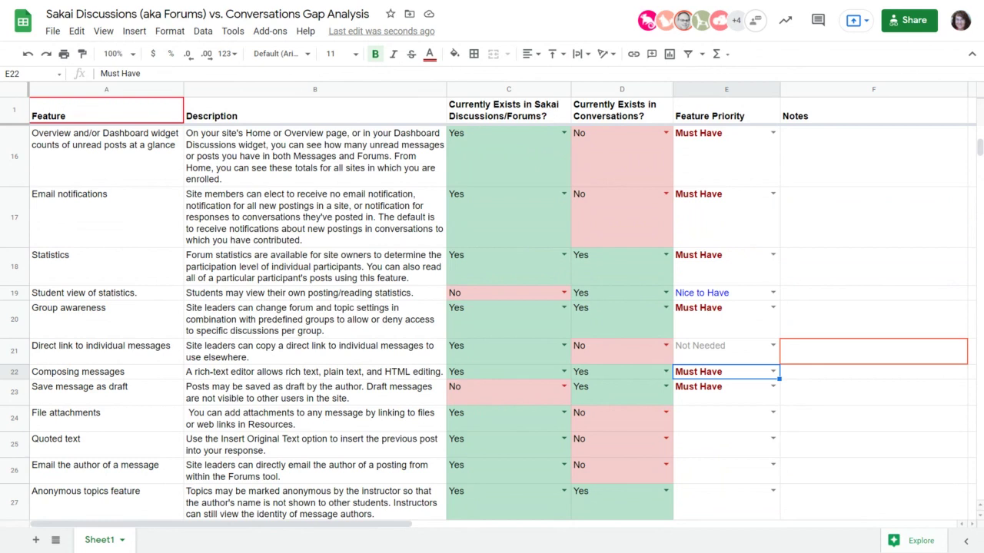
pyautogui.click(773, 413)
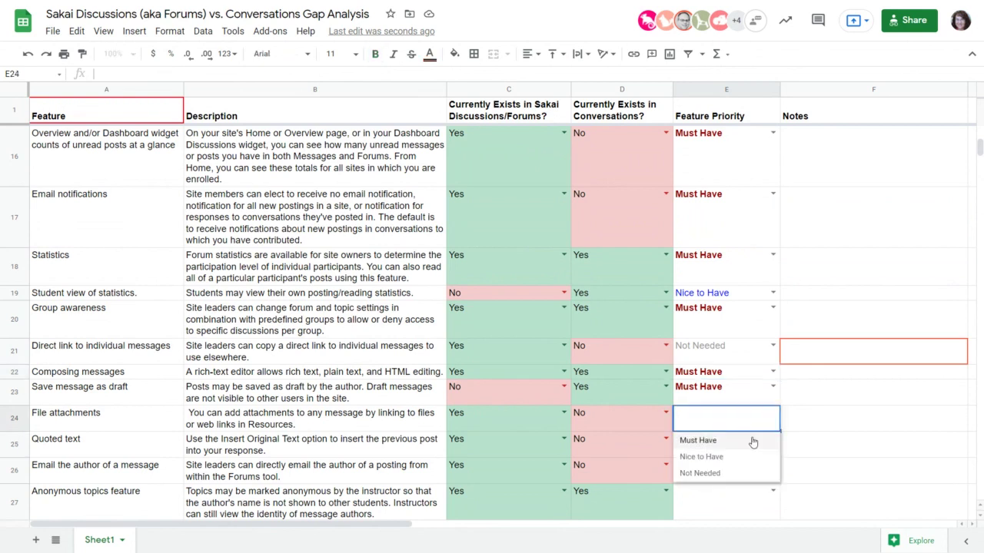
pyautogui.click(753, 441)
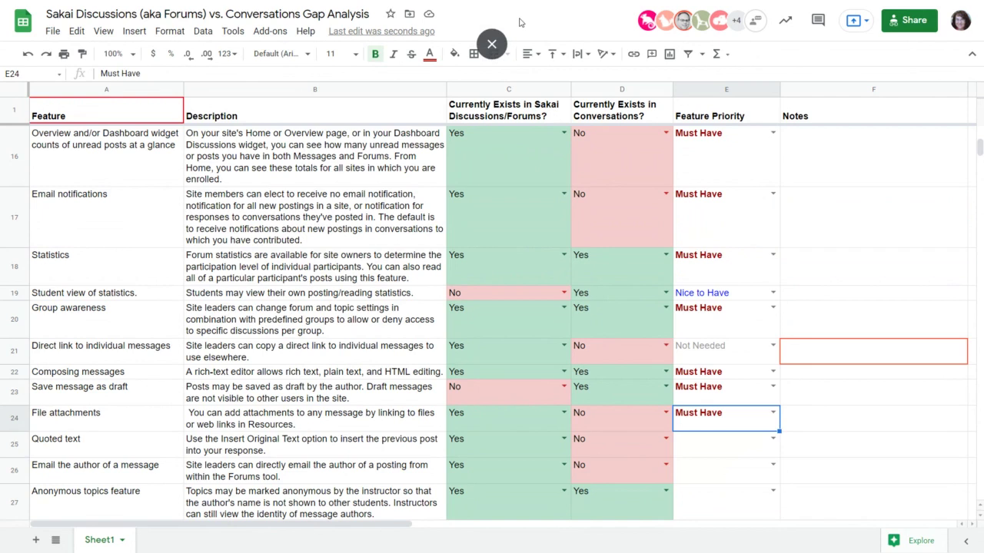
# Step: Leave full-screen view and glance at the SAK-40438 Jira issue, returning to the gap analysis spreadsheet
pyautogui.press('F11')
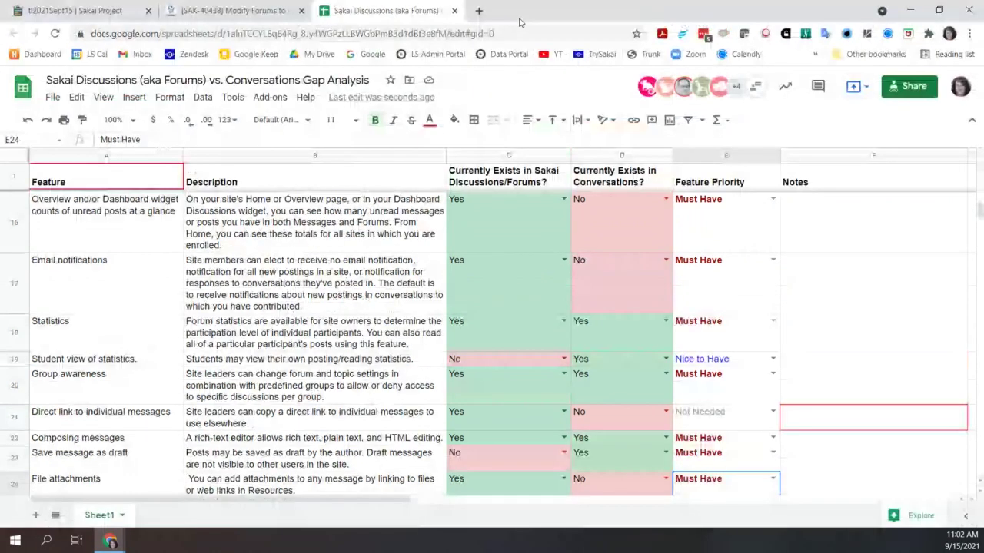
pyautogui.click(238, 11)
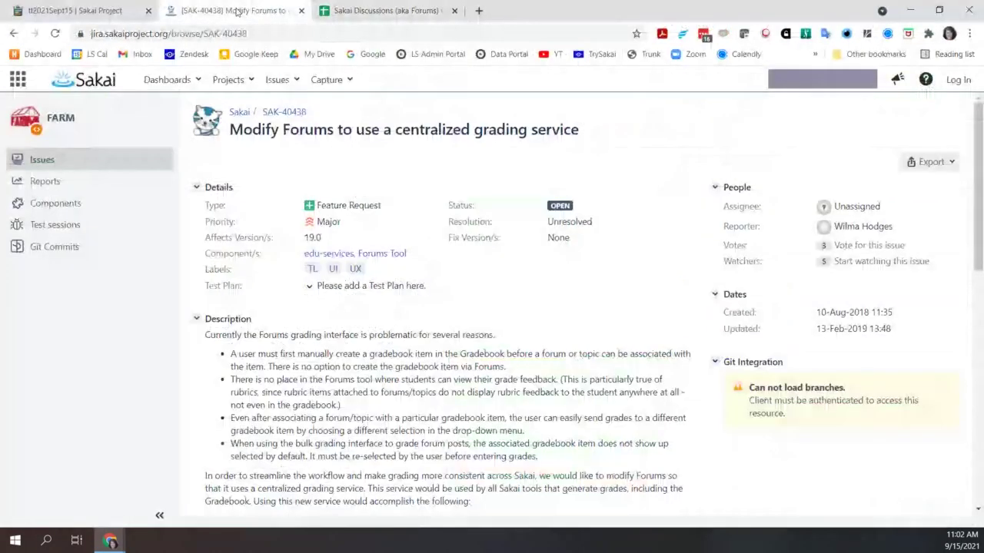
pyautogui.click(371, 11)
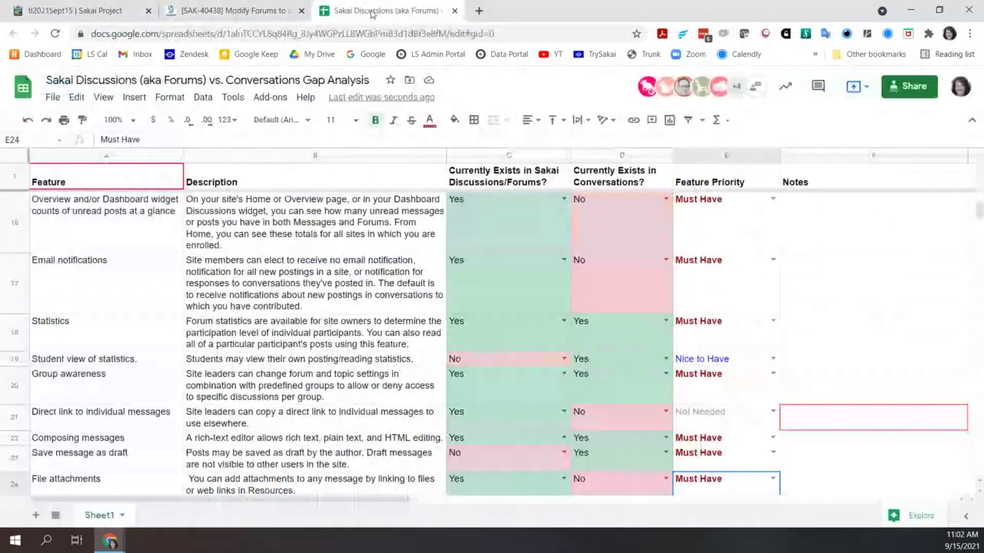